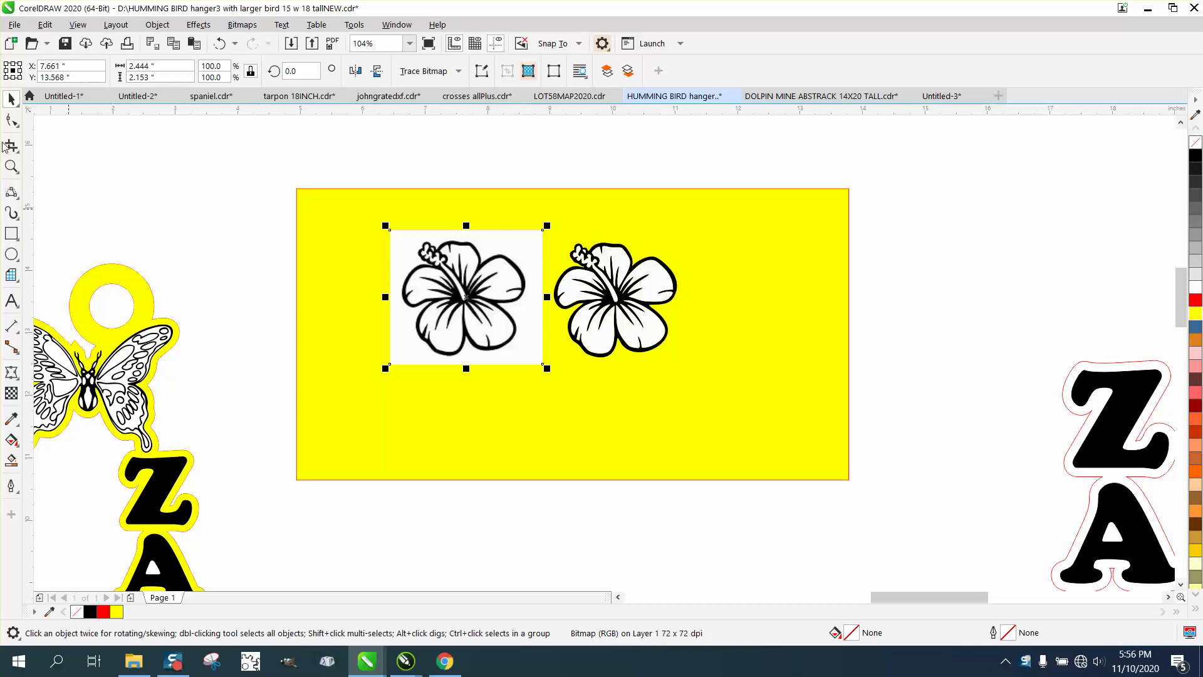
Move the black traced hibiscus line art off its white petals to the far end of the yellow rectangle
{"action": "left_click", "coordinate": [12, 166]}
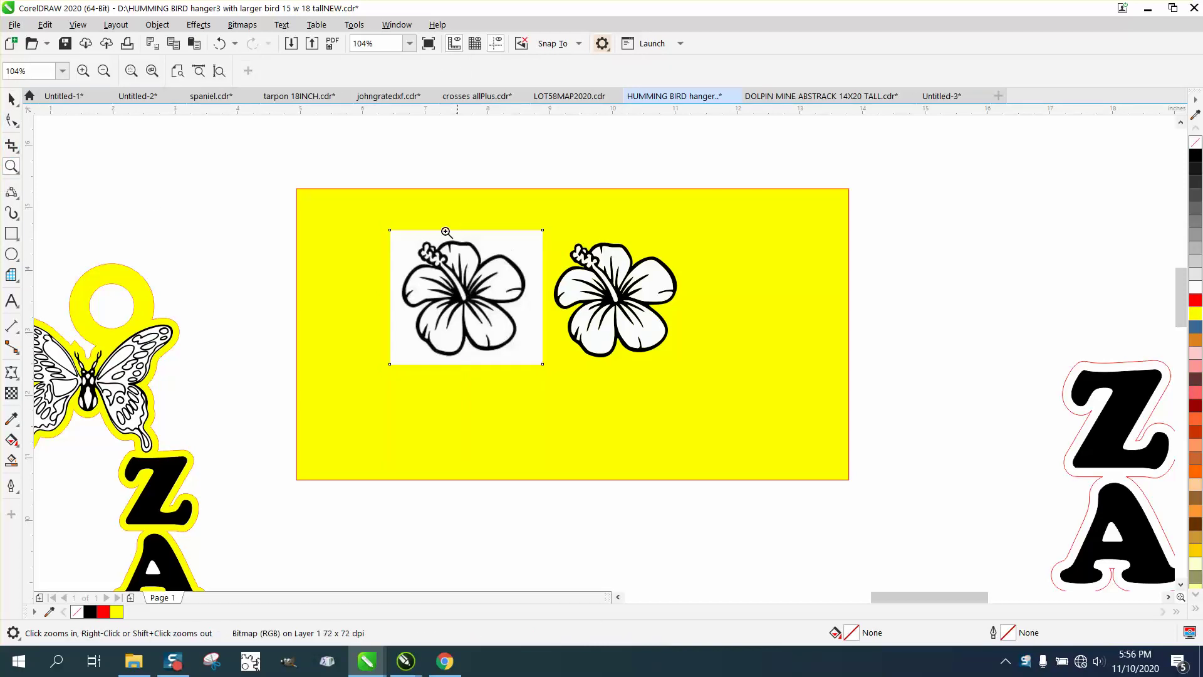
{"action": "left_click_drag", "start_coordinate": [394, 207], "coordinate": [793, 436]}
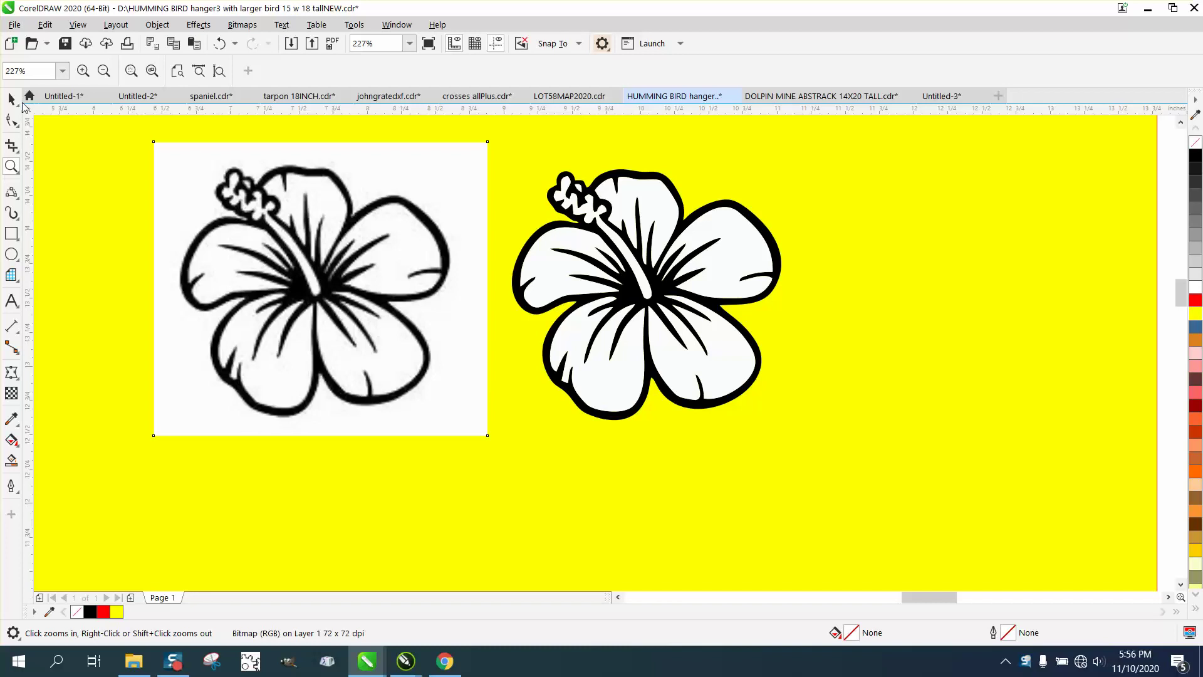
{"action": "left_click", "coordinate": [11, 99]}
{"action": "left_click", "coordinate": [731, 207]}
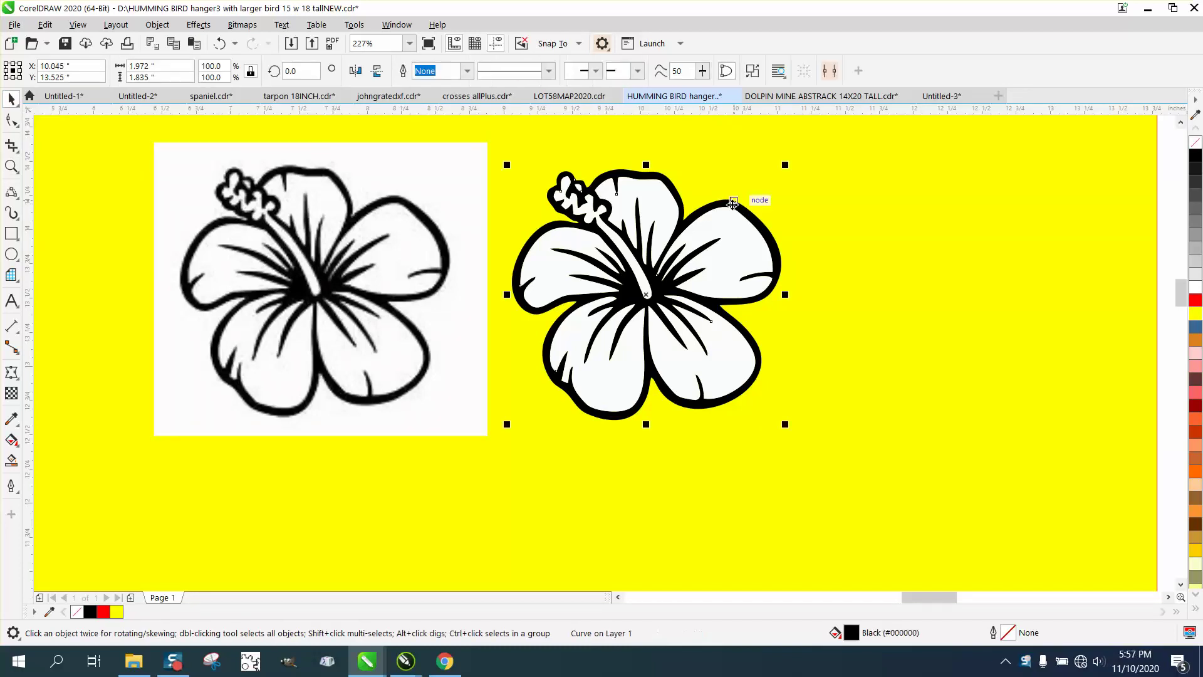
{"action": "left_click_drag", "start_coordinate": [763, 209], "coordinate": [1071, 208]}
Delete the original hibiscus bitmap together with the leftover white petal shapes on the yellow rectangle
{"action": "scroll", "coordinate": [552, 177], "scroll_direction": "down", "scroll_amount": 2}
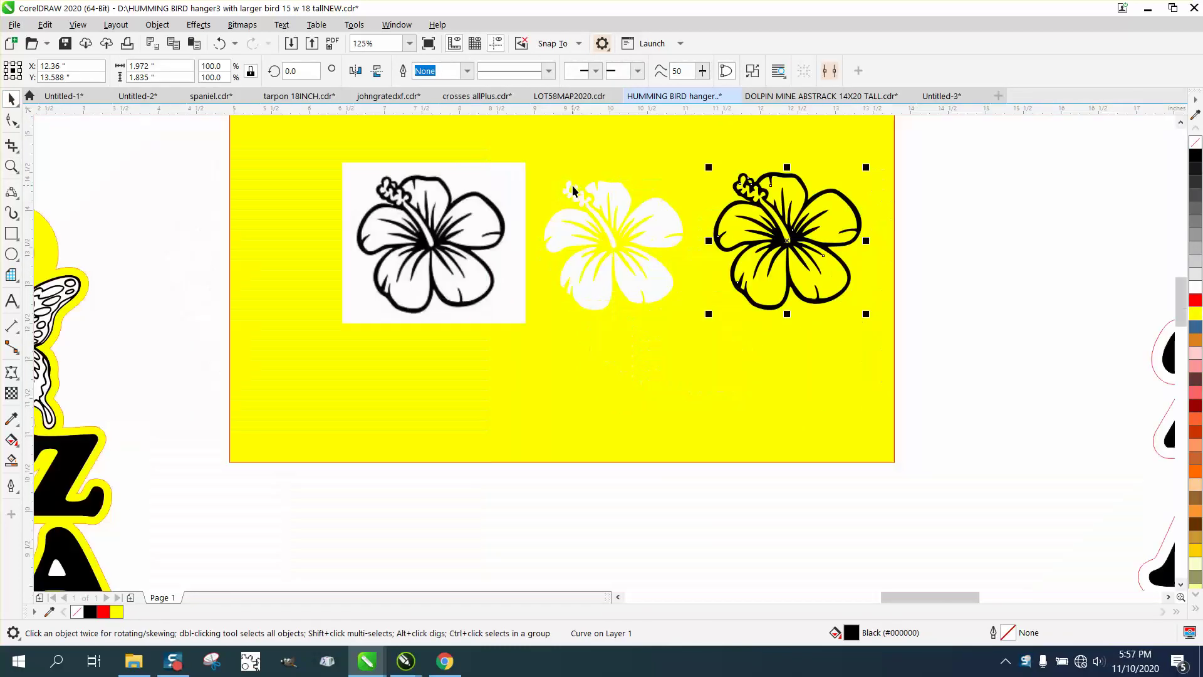
{"action": "left_click_drag", "start_coordinate": [170, 144], "coordinate": [203, 191]}
{"action": "left_click_drag", "start_coordinate": [668, 359], "coordinate": [694, 357]}
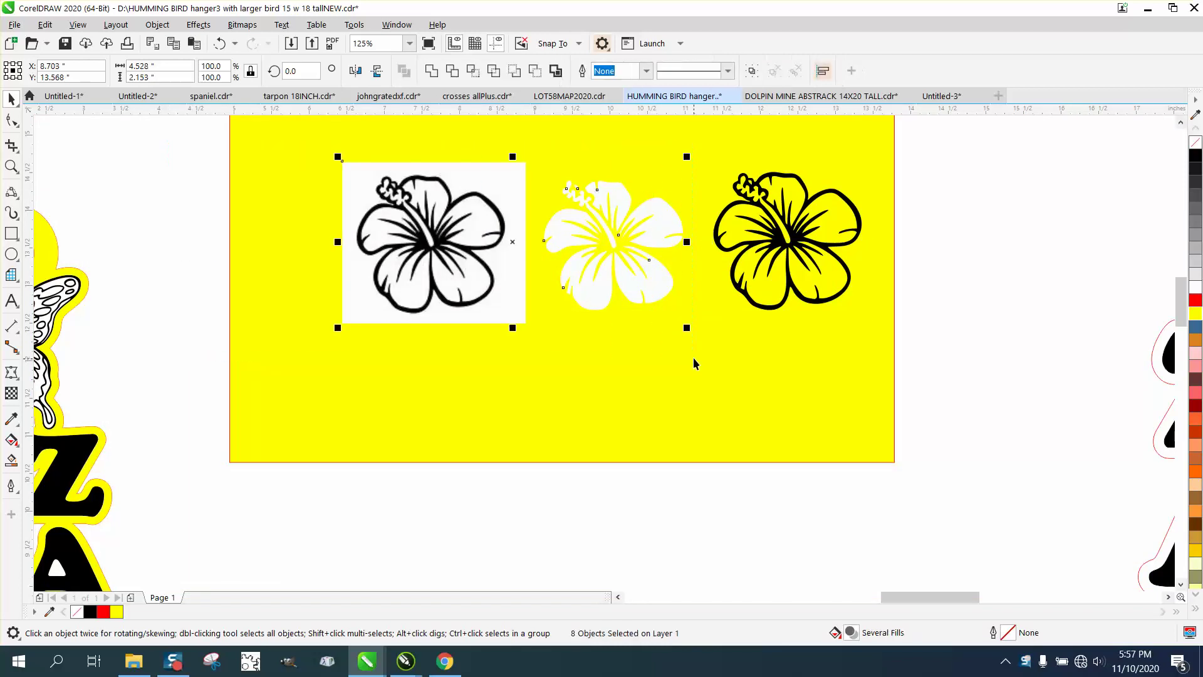
{"action": "key", "text": "Delete"}
Move the black hibiscus off the yellow rectangle to the left of the lower letters of the yellow-bordered name
{"action": "left_click", "coordinate": [858, 227]}
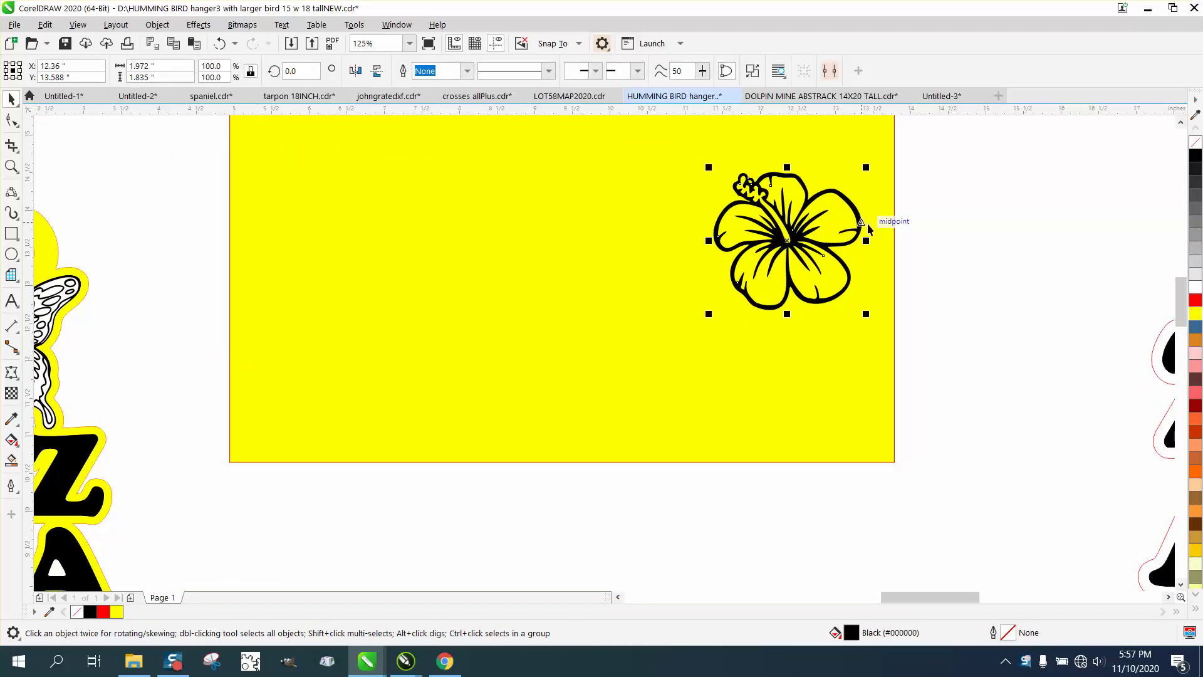
{"action": "scroll", "coordinate": [882, 231], "scroll_direction": "down", "scroll_amount": 1}
{"action": "left_click_drag", "start_coordinate": [810, 254], "coordinate": [364, 382]}
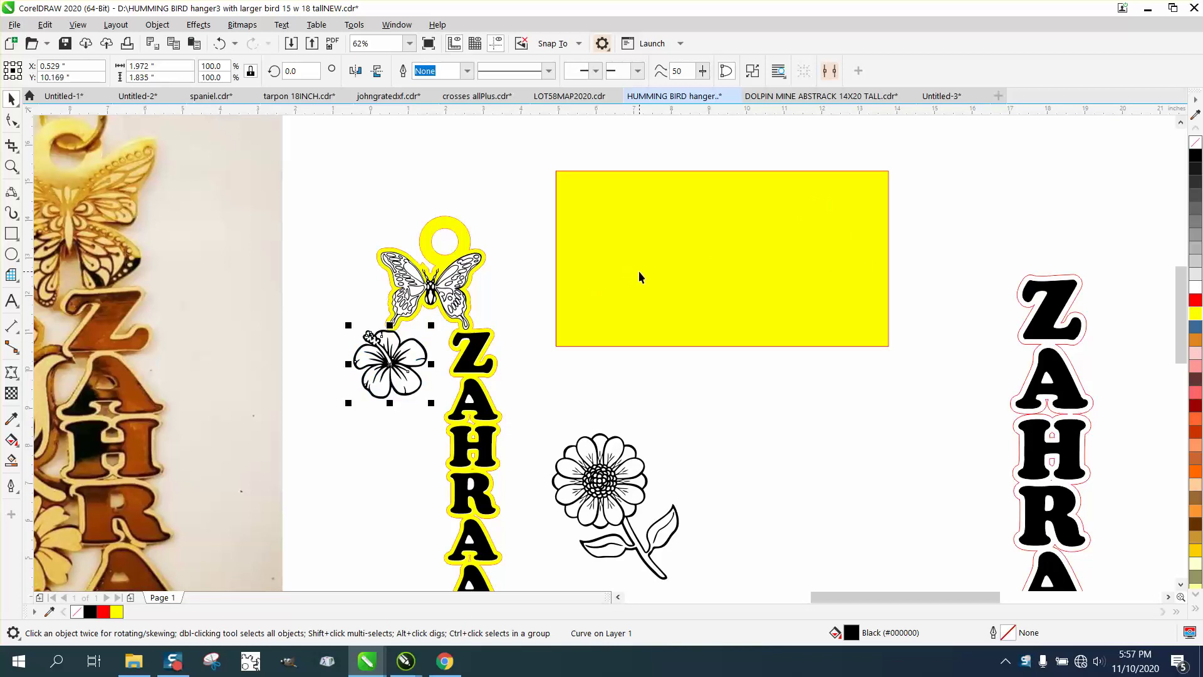
{"action": "scroll", "coordinate": [639, 276], "scroll_direction": "down", "scroll_amount": 1}
{"action": "left_click_drag", "start_coordinate": [515, 320], "coordinate": [507, 420]}
Create a red hairline boundary around the daisy in its original place and move that boundary 4 inches to the right
{"action": "left_click_drag", "start_coordinate": [631, 401], "coordinate": [660, 286]}
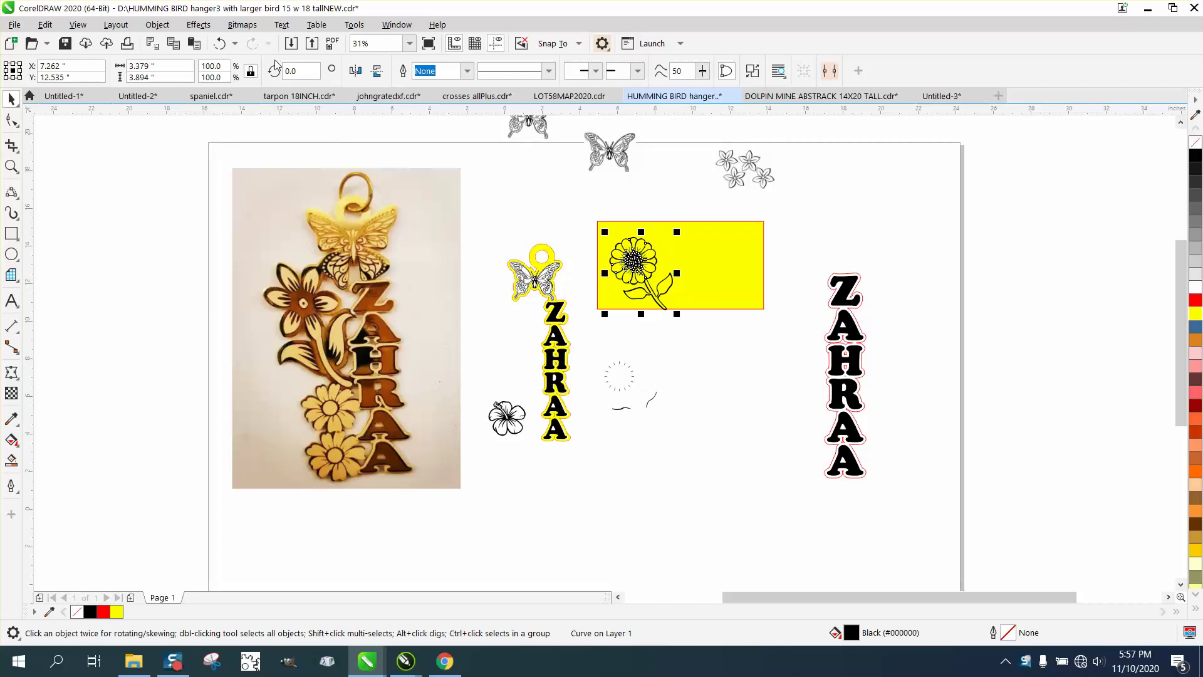
{"action": "left_click", "coordinate": [219, 43]}
{"action": "left_click_drag", "start_coordinate": [580, 318], "coordinate": [719, 492]}
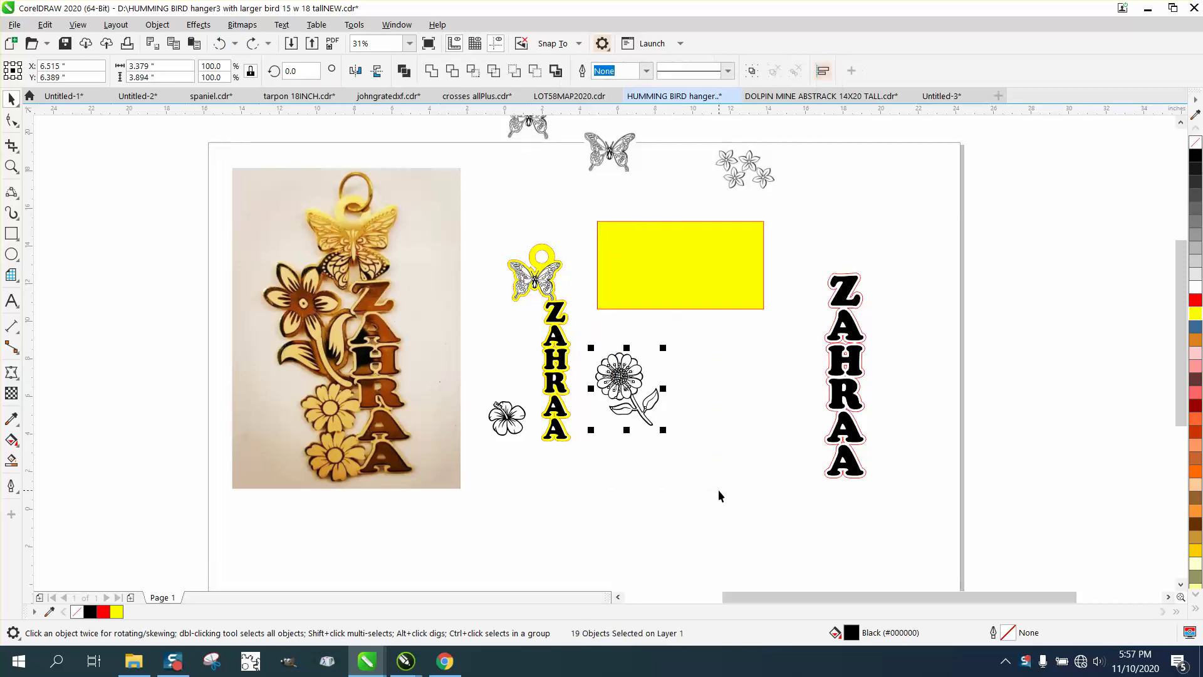
{"action": "left_click", "coordinate": [556, 71]}
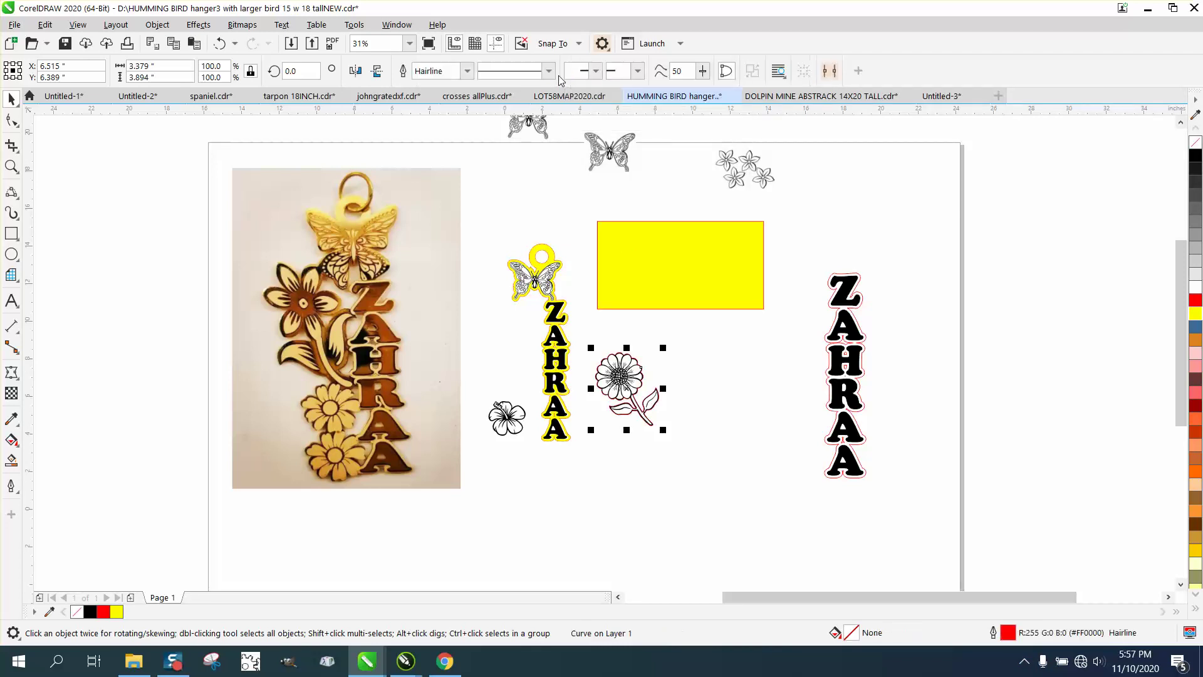
{"action": "key", "text": "Right"}
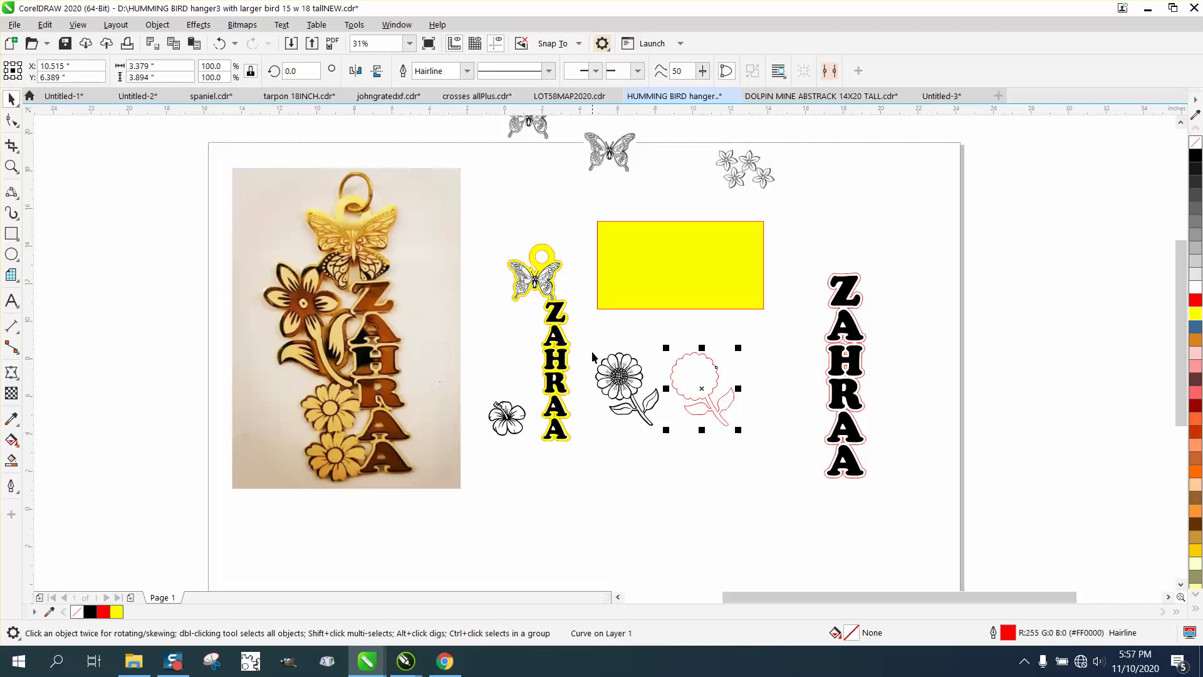
Create a second boundary outline from the daisy, placed 4 inches below it, and delete that outline
{"action": "left_click_drag", "start_coordinate": [593, 356], "coordinate": [672, 440]}
{"action": "left_click_drag", "start_coordinate": [583, 345], "coordinate": [679, 442]}
{"action": "left_click", "coordinate": [157, 24]}
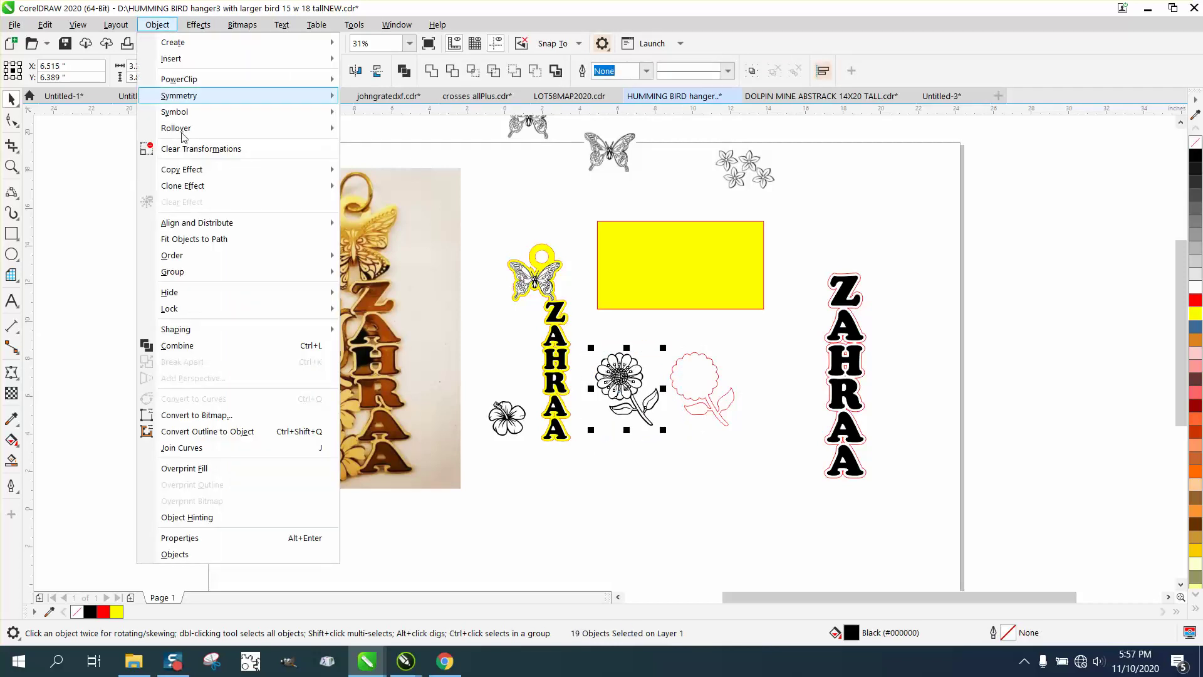
{"action": "left_click", "coordinate": [595, 331]}
{"action": "left_click_drag", "start_coordinate": [649, 430], "coordinate": [674, 445]}
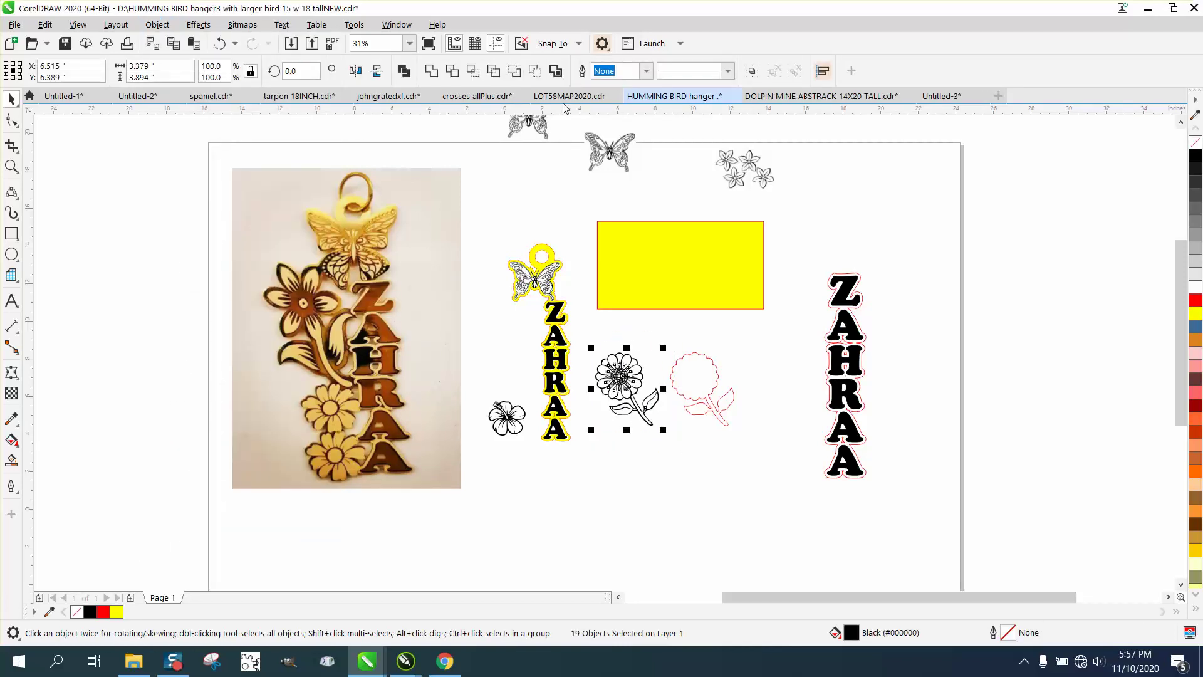
{"action": "key", "text": "Down"}
{"action": "key", "text": "Down"}
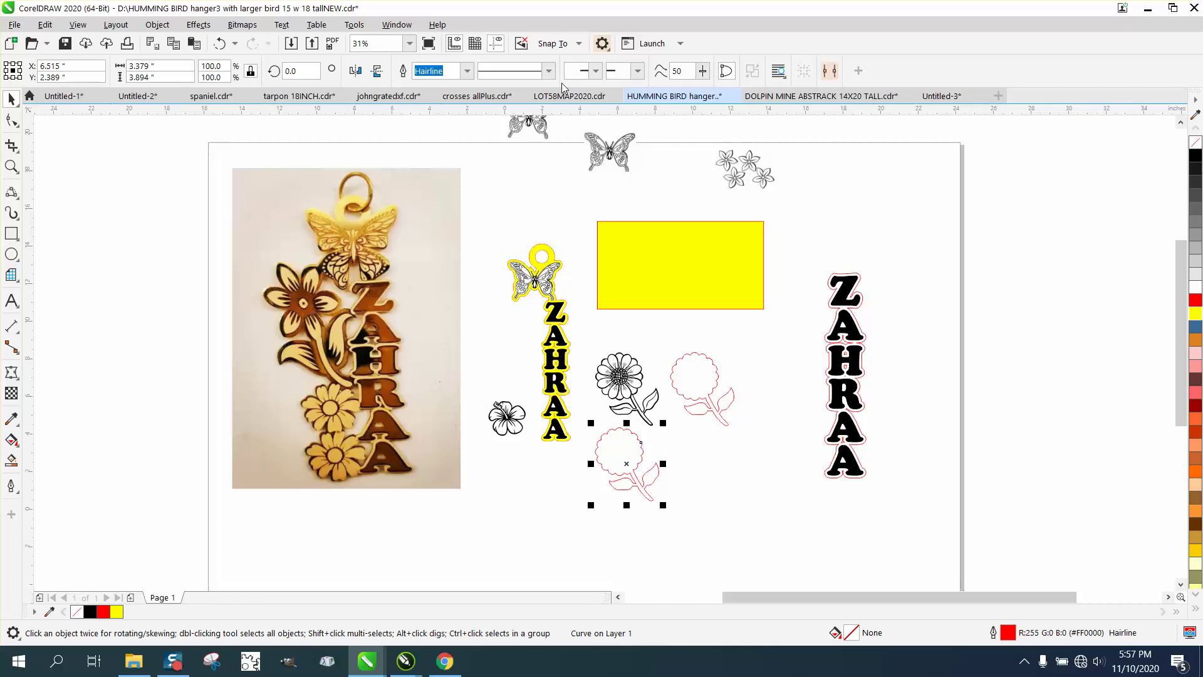
{"action": "key", "text": "Delete"}
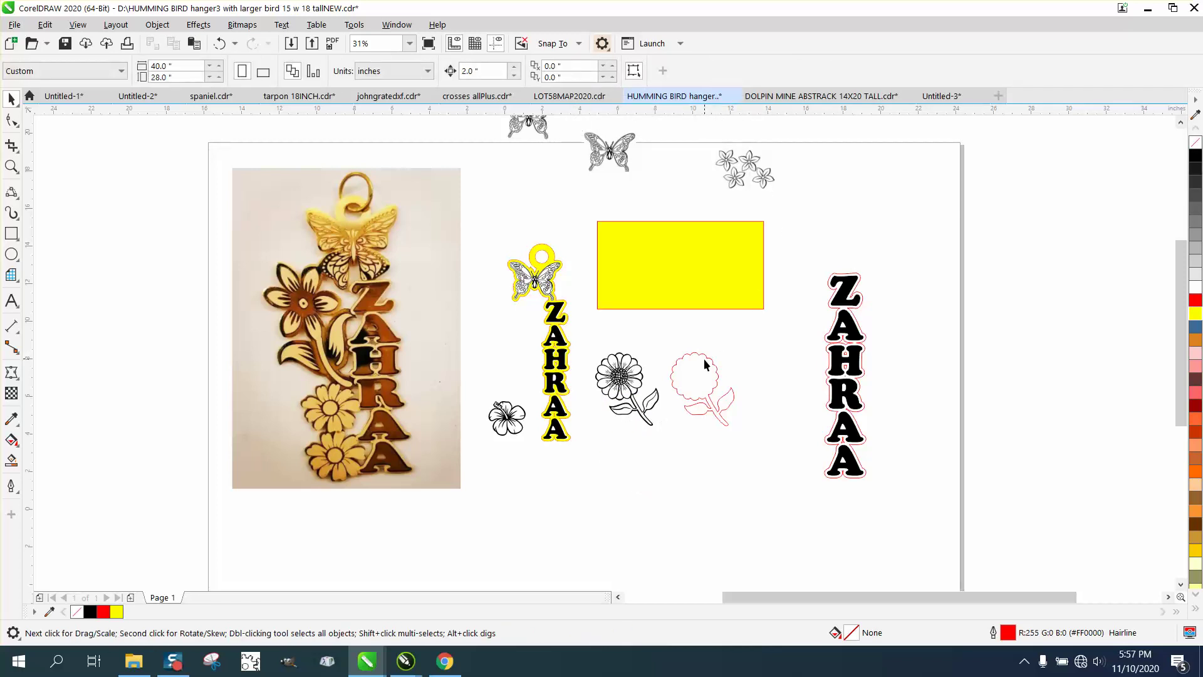
Nudge the red boundary outline left over the daisy and return it to its place
{"action": "left_click", "coordinate": [713, 361]}
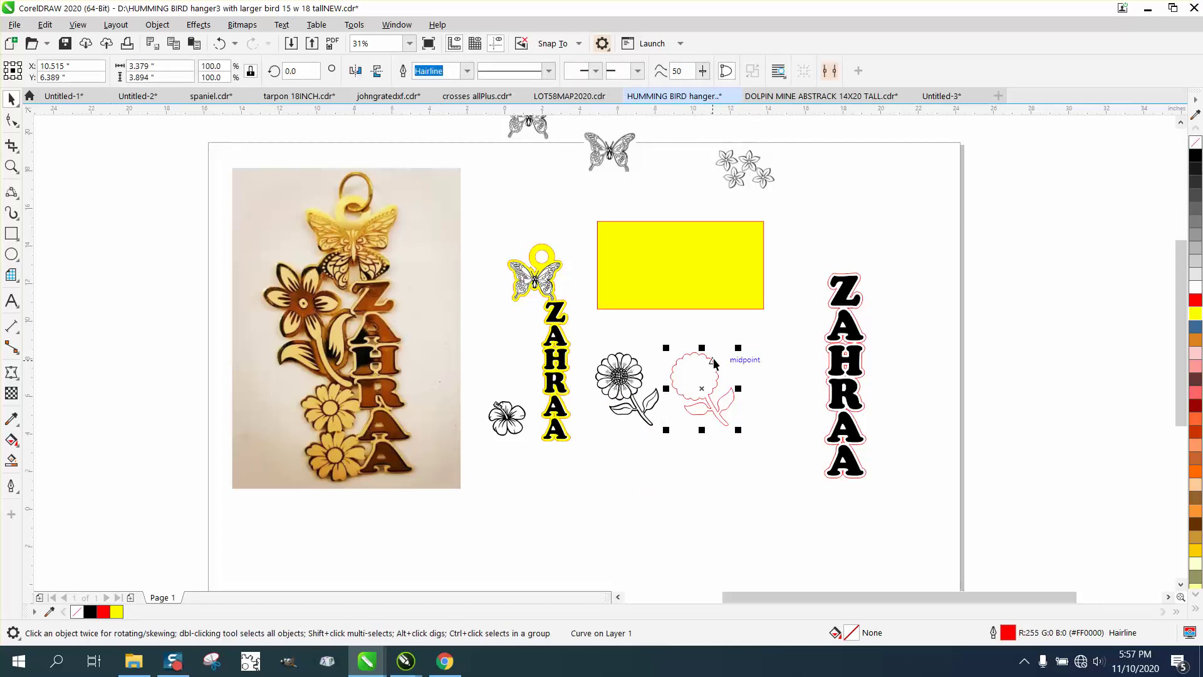
{"action": "key", "text": "Left"}
{"action": "key", "text": "Left"}
{"action": "key", "text": "Right"}
{"action": "key", "text": "Right"}
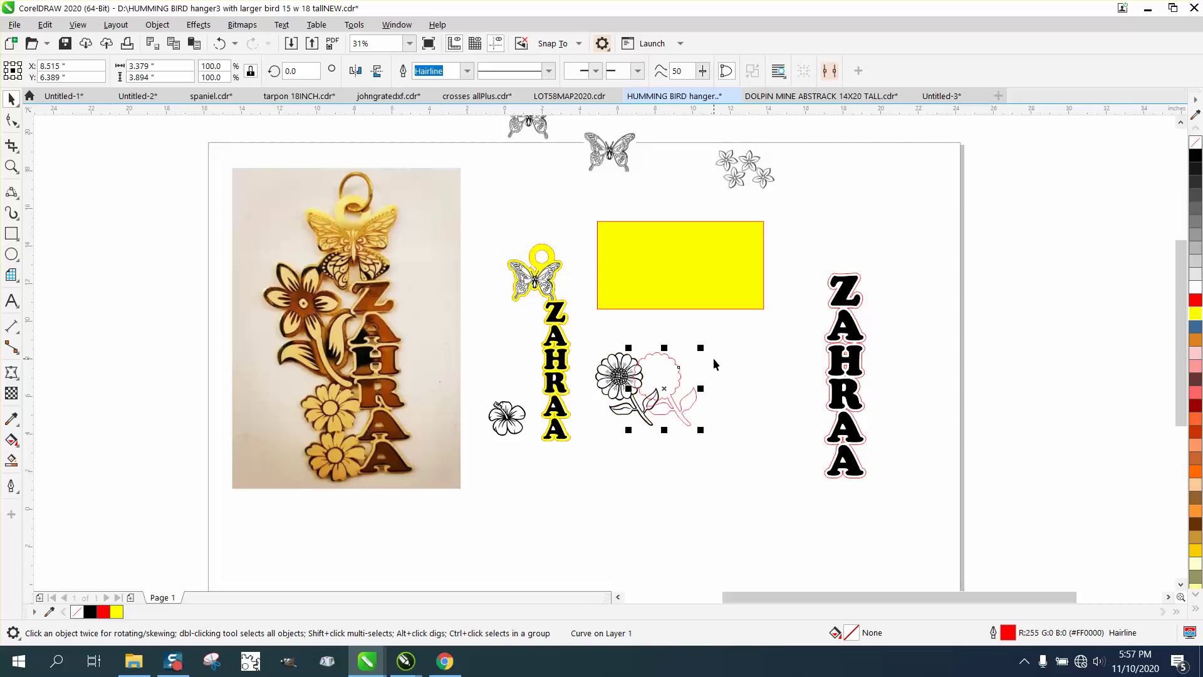
Apply a one-step outside contour with a 0.1-inch offset to the red daisy outline and break the contour apart
{"action": "left_click", "coordinate": [198, 25]}
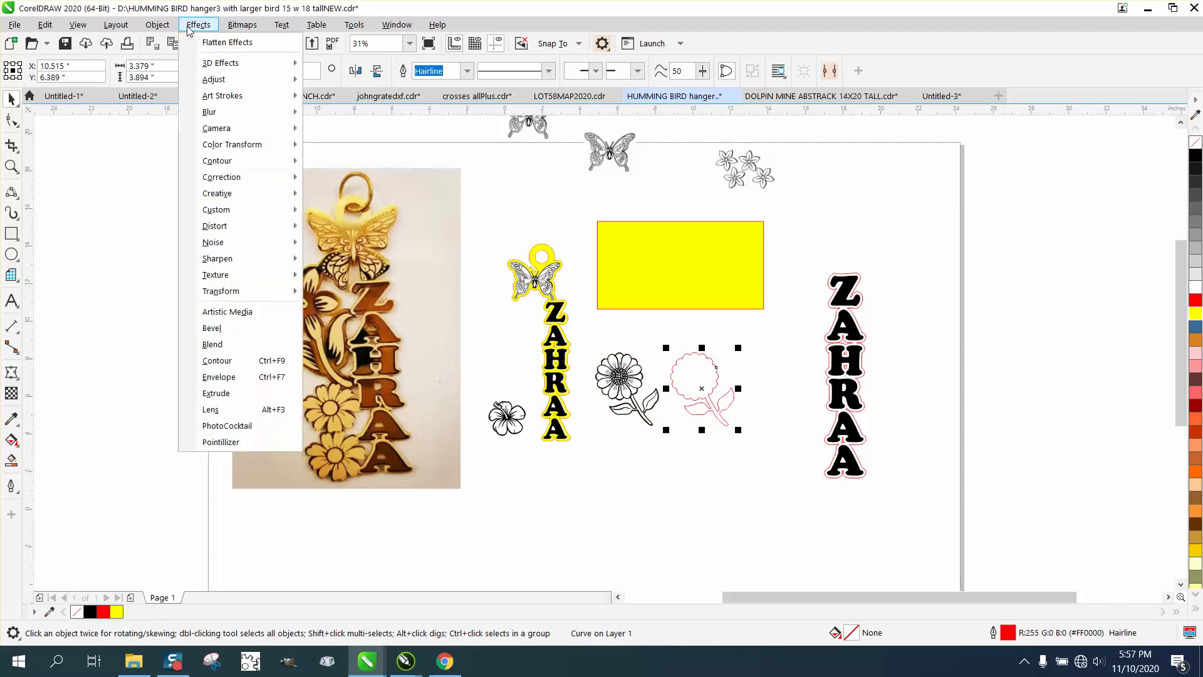
{"action": "left_click", "coordinate": [217, 361]}
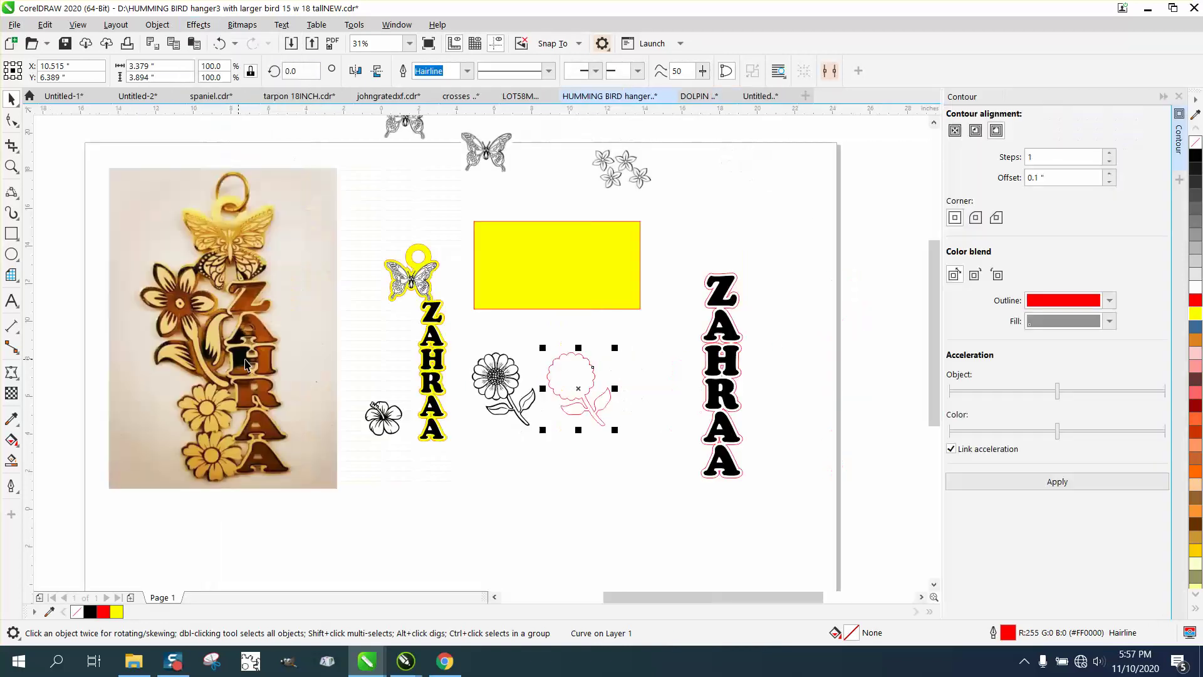
{"action": "left_click", "coordinate": [1064, 486]}
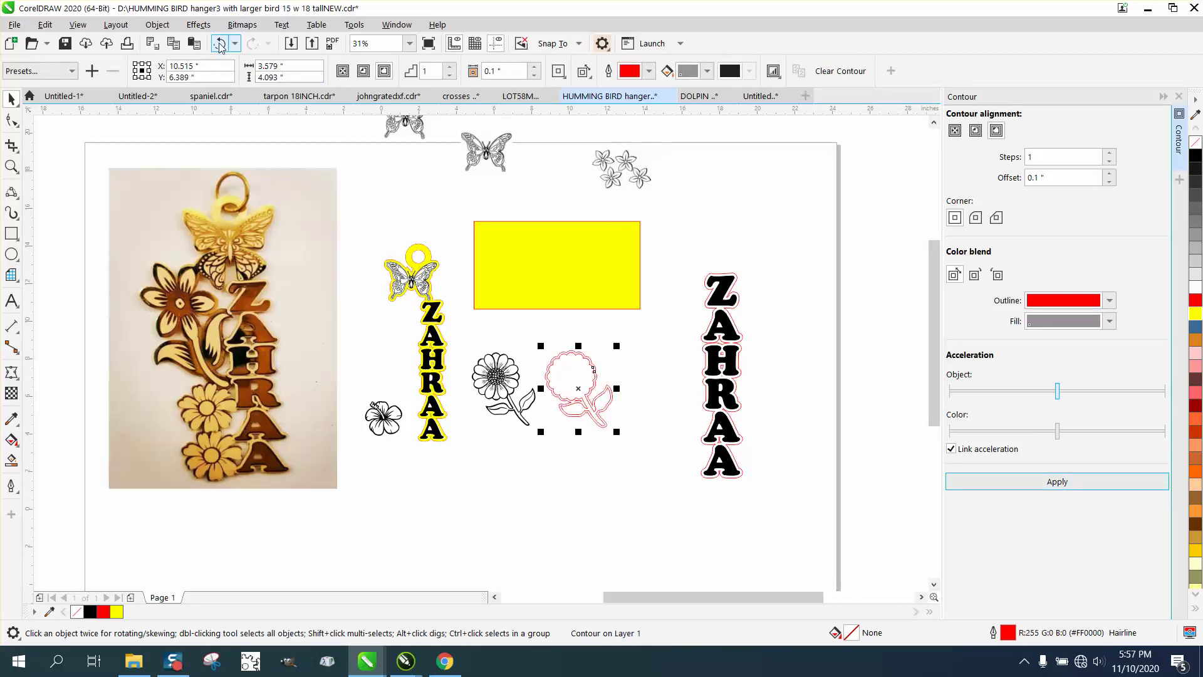
{"action": "left_click", "coordinate": [158, 25]}
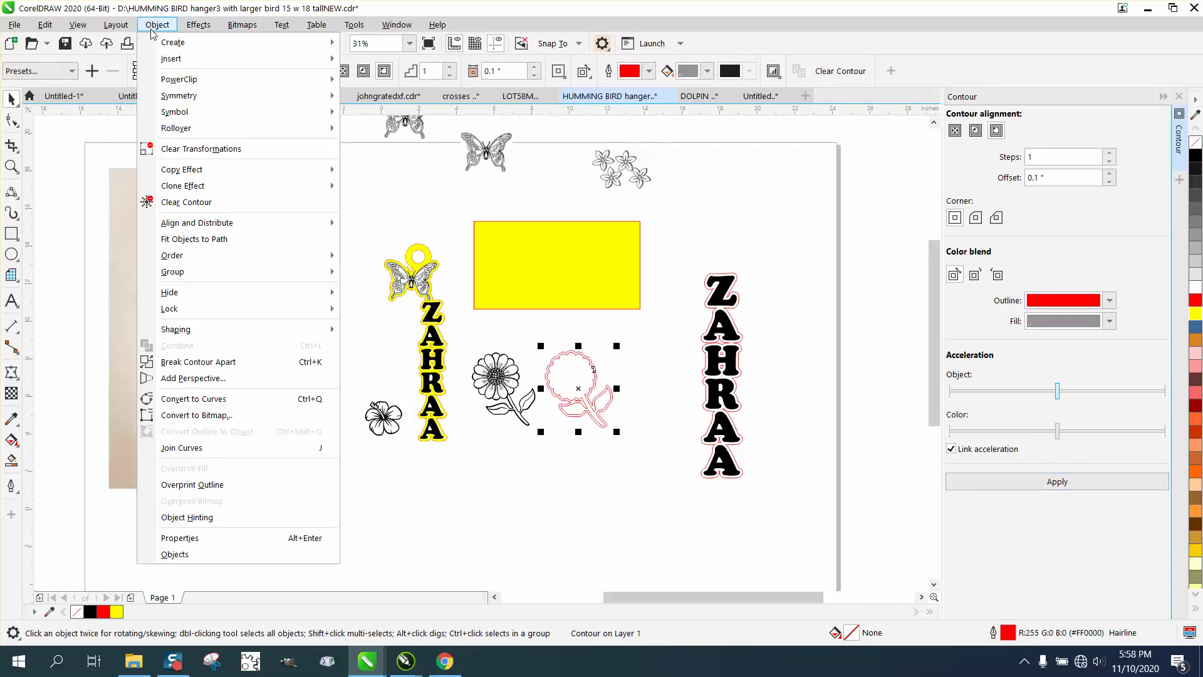
{"action": "left_click", "coordinate": [204, 369]}
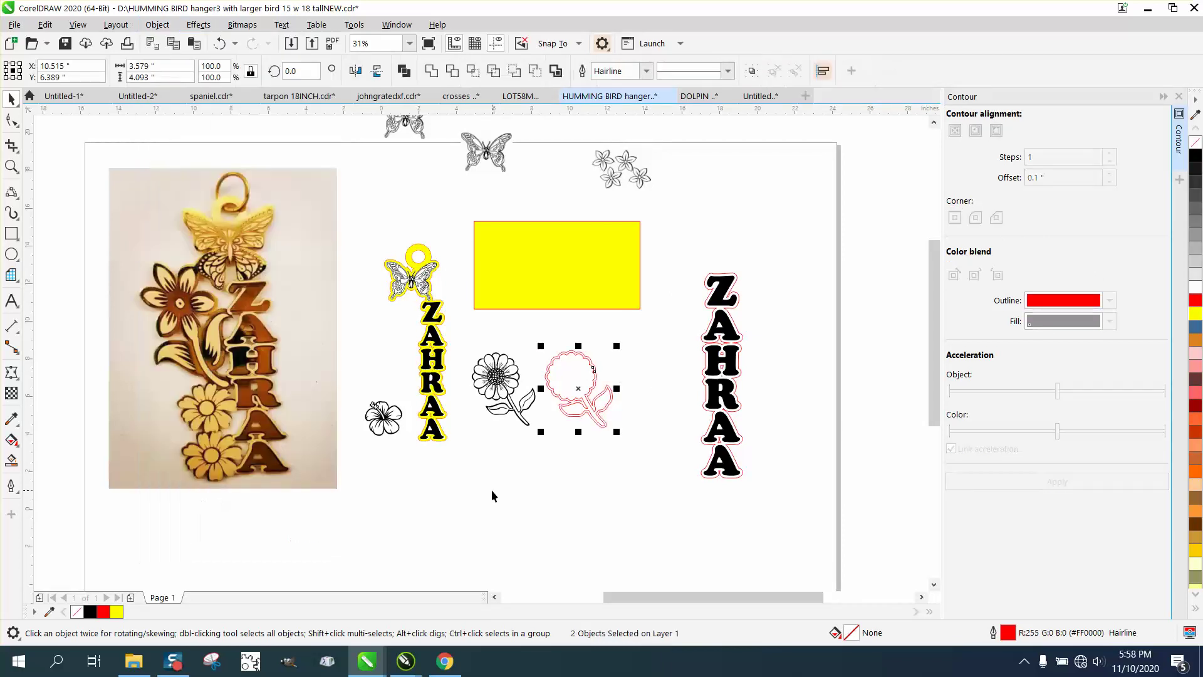
Delete the inner red outline and move the outer contour 4 inches left so it surrounds the daisy
{"action": "left_click", "coordinate": [567, 373]}
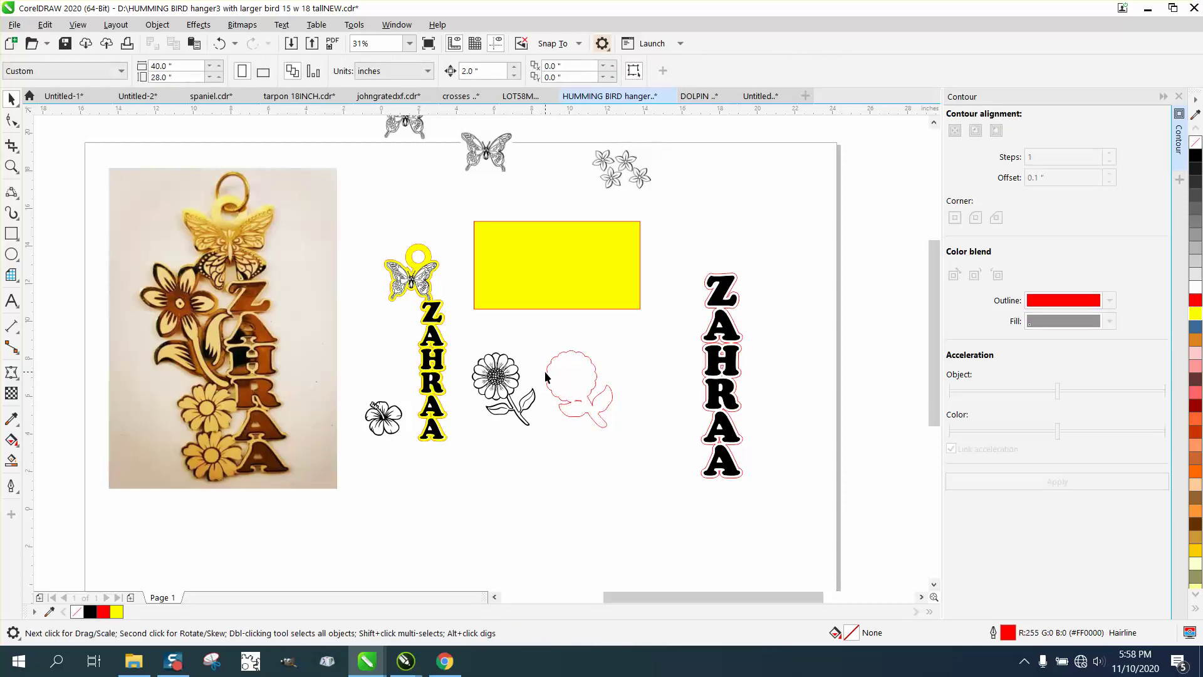
{"action": "left_click", "coordinate": [546, 375]}
{"action": "left_click_drag", "start_coordinate": [546, 373], "coordinate": [471, 372]}
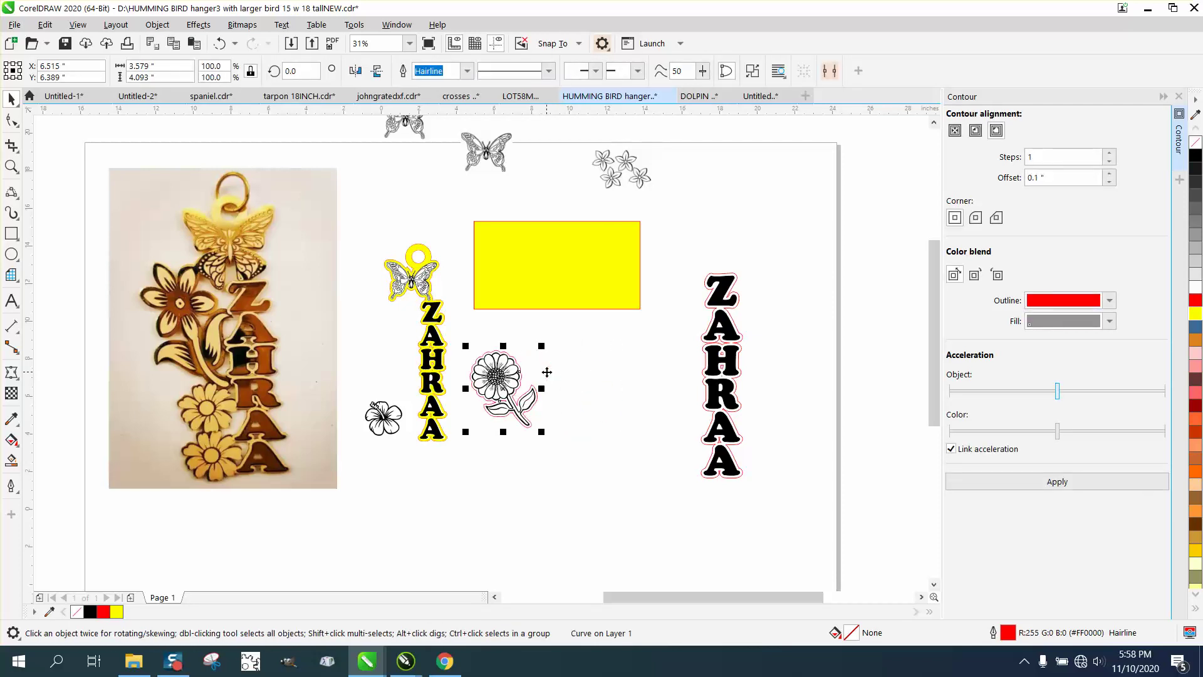
Move the daisy together with its red contour below the butterfly, to the left of the yellow-bordered name lettering
{"action": "left_click_drag", "start_coordinate": [603, 460], "coordinate": [603, 460]}
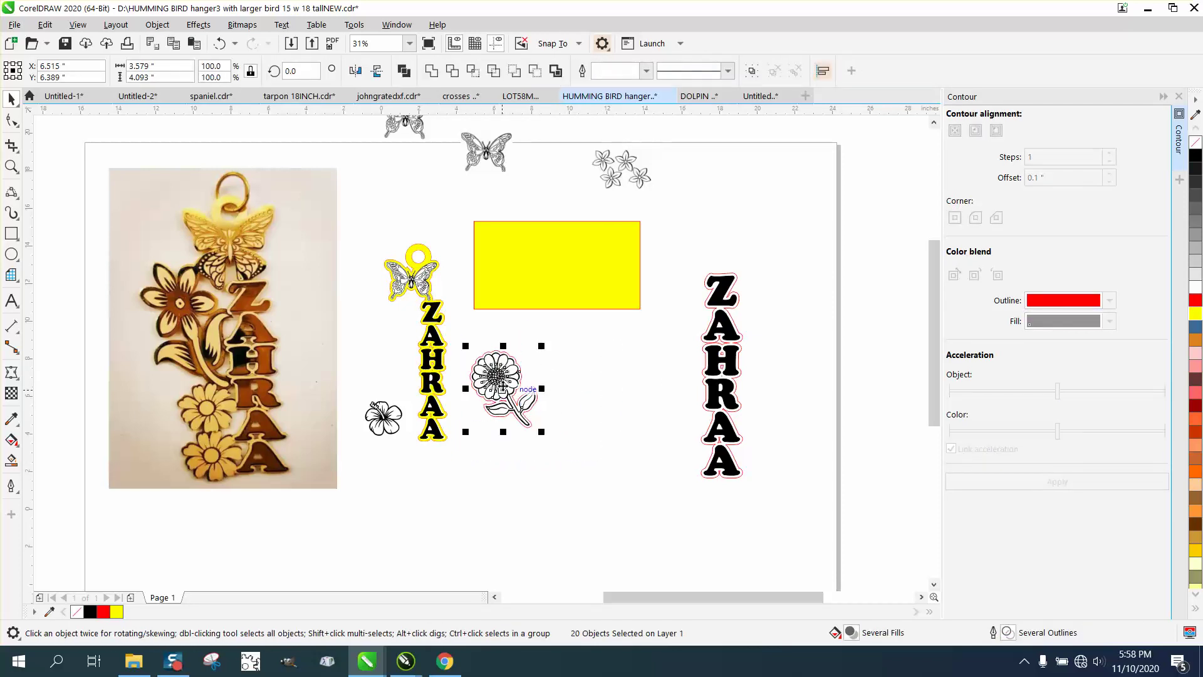
{"action": "left_click_drag", "start_coordinate": [514, 390], "coordinate": [390, 329]}
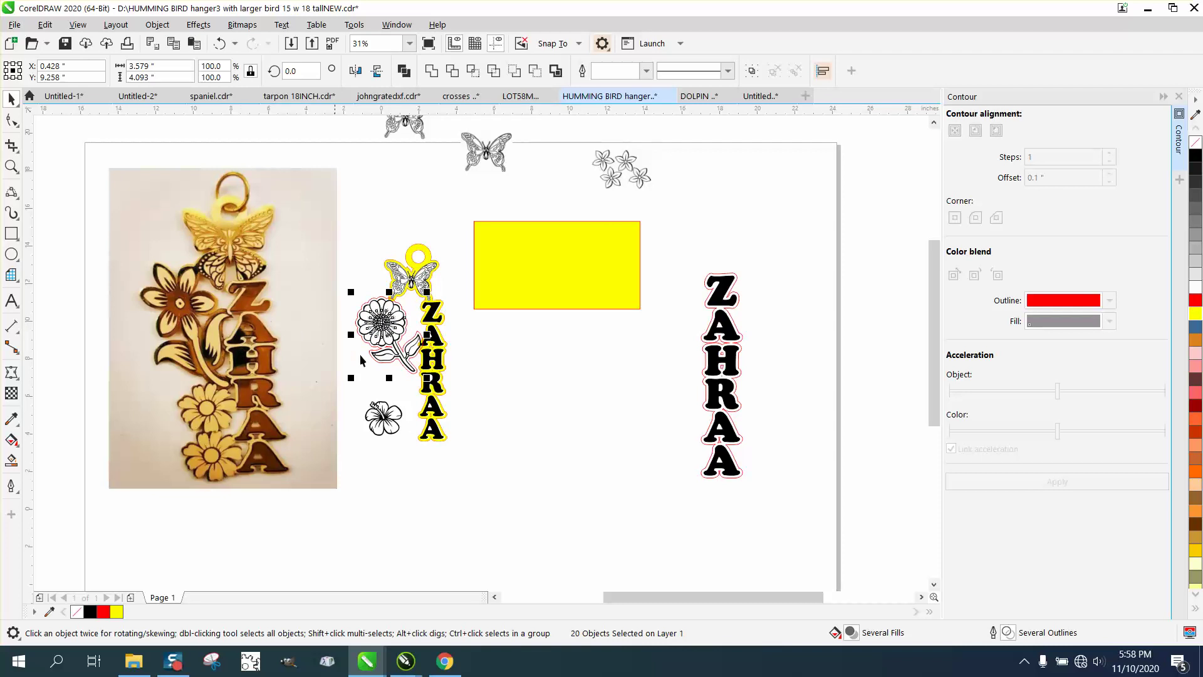
Stretch the stem-tip nodes of the daisy and its contour down and right until the contour overlaps the lettering's yellow border
{"action": "left_click", "coordinate": [11, 166]}
{"action": "left_click_drag", "start_coordinate": [340, 274], "coordinate": [616, 490]}
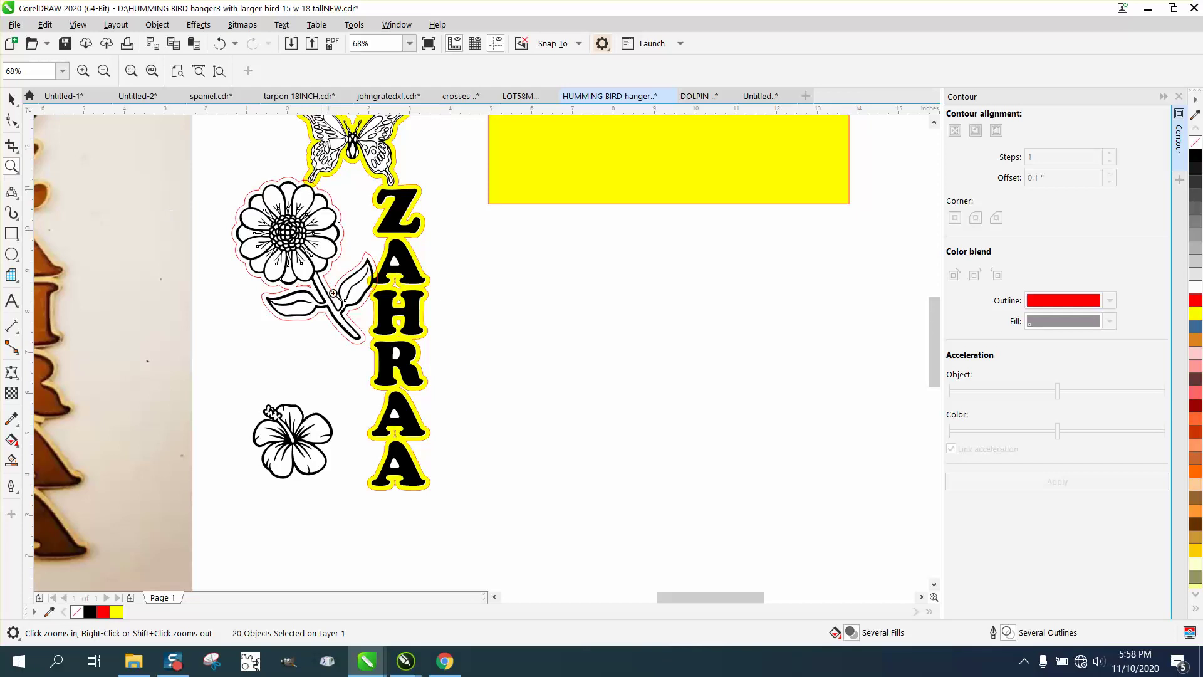
{"action": "left_click_drag", "start_coordinate": [369, 322], "coordinate": [331, 368]}
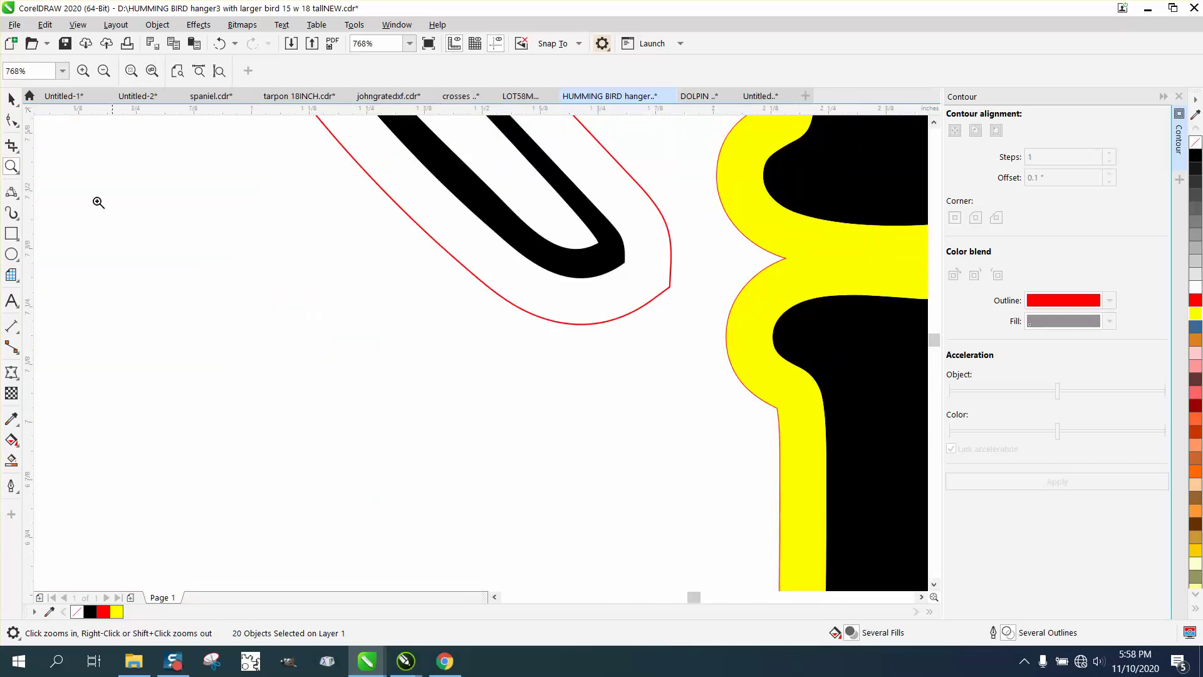
{"action": "left_click", "coordinate": [11, 119]}
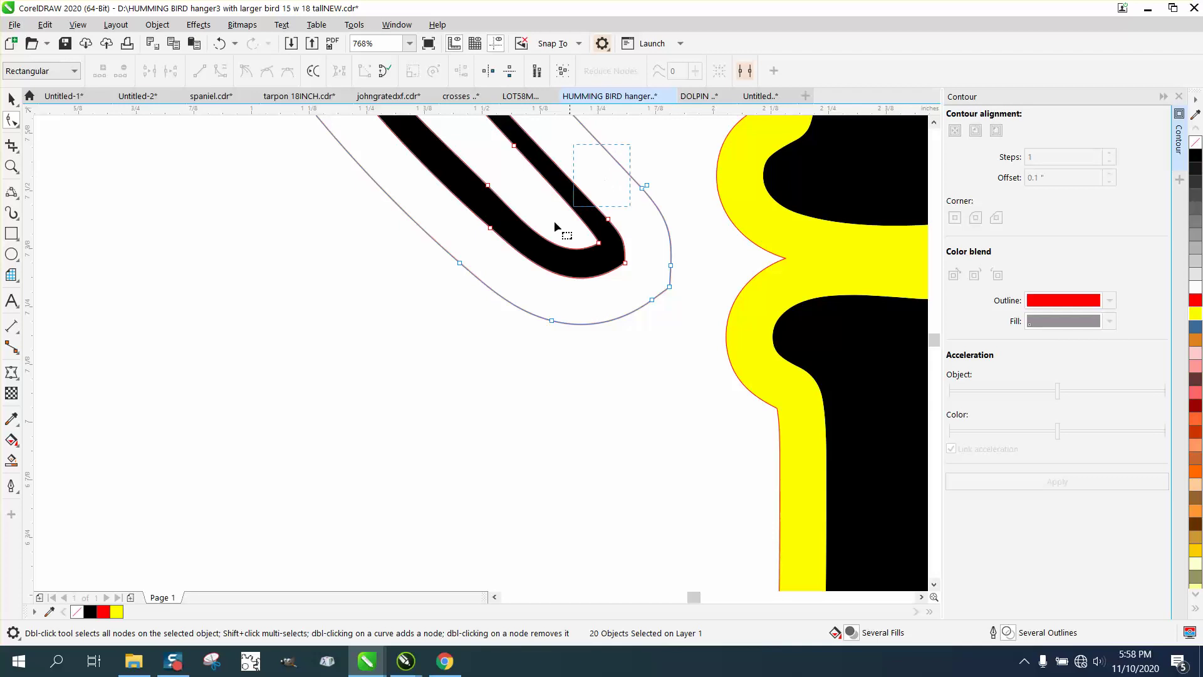
{"action": "left_click_drag", "start_coordinate": [554, 222], "coordinate": [511, 336]}
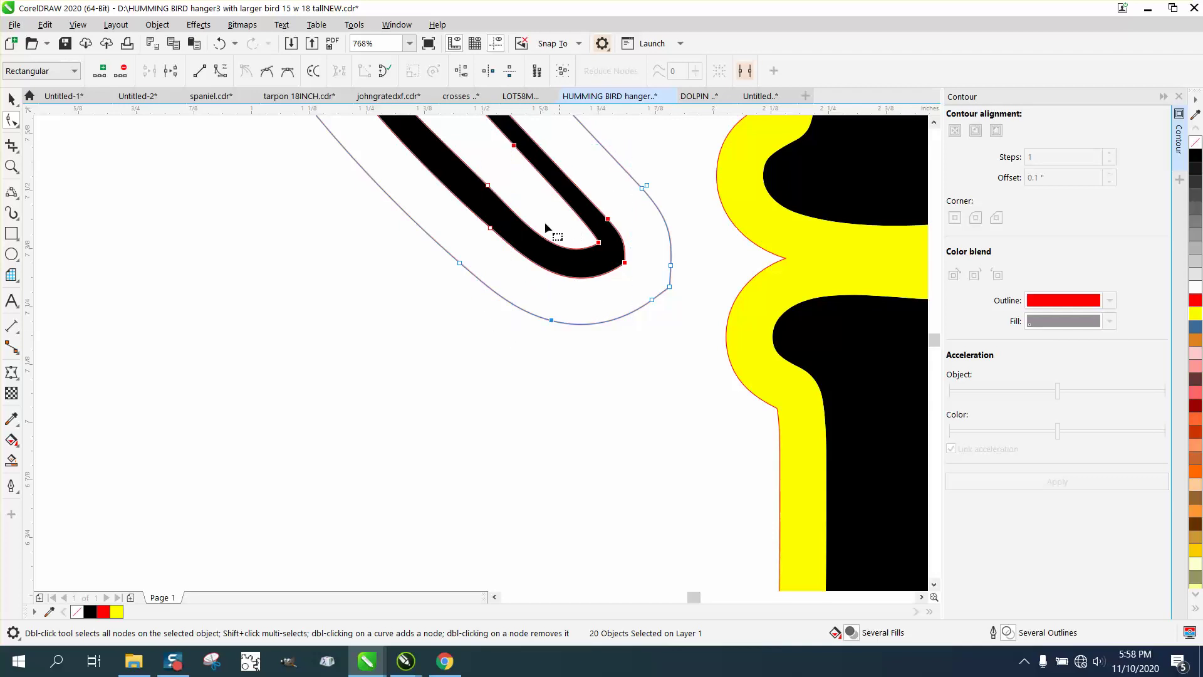
{"action": "mouse_move", "coordinate": [638, 143]}
{"action": "left_mouse_down"}
{"action": "mouse_move", "coordinate": [508, 282]}
{"action": "mouse_move", "coordinate": [511, 343]}
{"action": "left_mouse_up"}
{"action": "left_click", "coordinate": [22, 128]}
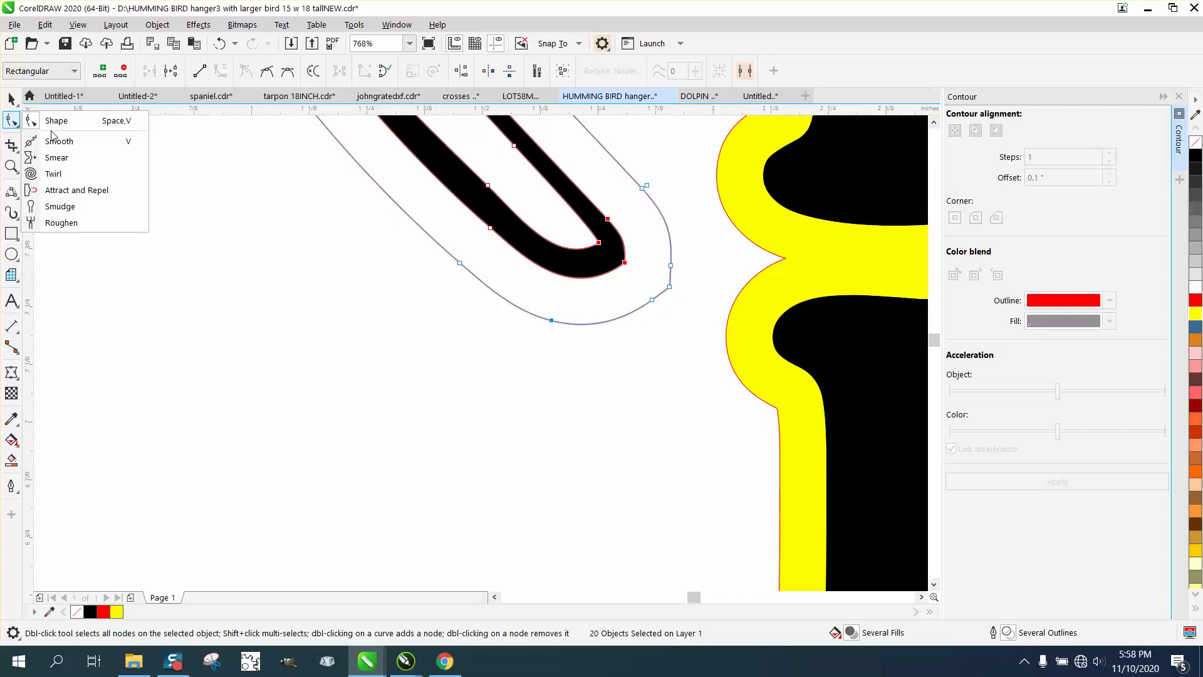
{"action": "left_click_drag", "start_coordinate": [654, 161], "coordinate": [679, 328]}
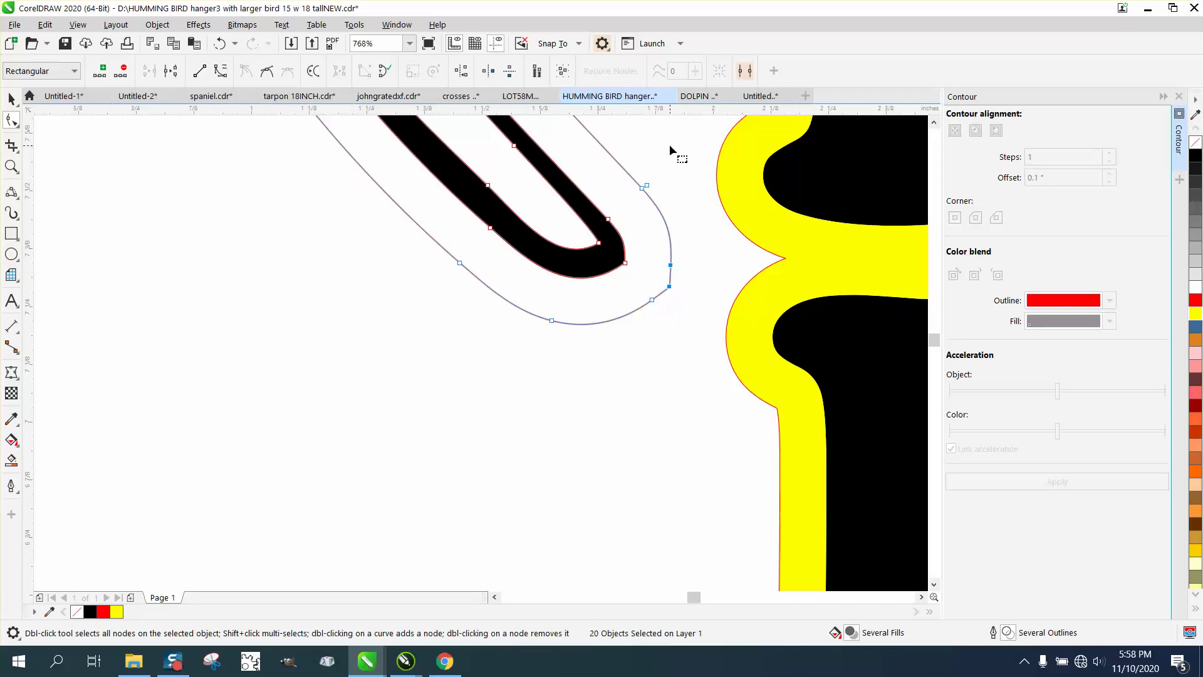
{"action": "mouse_move", "coordinate": [660, 146]}
{"action": "left_mouse_down"}
{"action": "mouse_move", "coordinate": [508, 246]}
{"action": "mouse_move", "coordinate": [460, 315]}
{"action": "mouse_move", "coordinate": [551, 369]}
{"action": "mouse_move", "coordinate": [649, 377]}
{"action": "mouse_move", "coordinate": [706, 307]}
{"action": "mouse_move", "coordinate": [704, 219]}
{"action": "mouse_move", "coordinate": [679, 176]}
{"action": "left_mouse_up"}
{"action": "left_click_drag", "start_coordinate": [670, 287], "coordinate": [743, 329]}
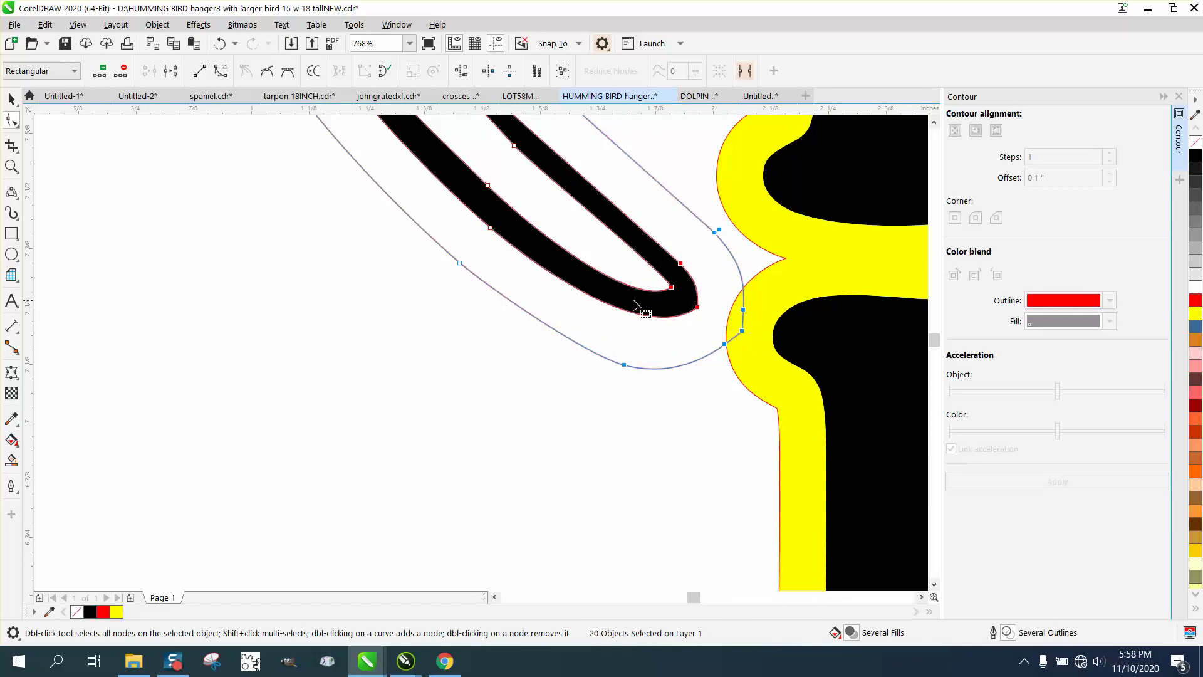
{"action": "scroll", "coordinate": [525, 265], "scroll_direction": "down", "scroll_amount": 2}
{"action": "scroll", "coordinate": [495, 251], "scroll_direction": "down", "scroll_amount": 5}
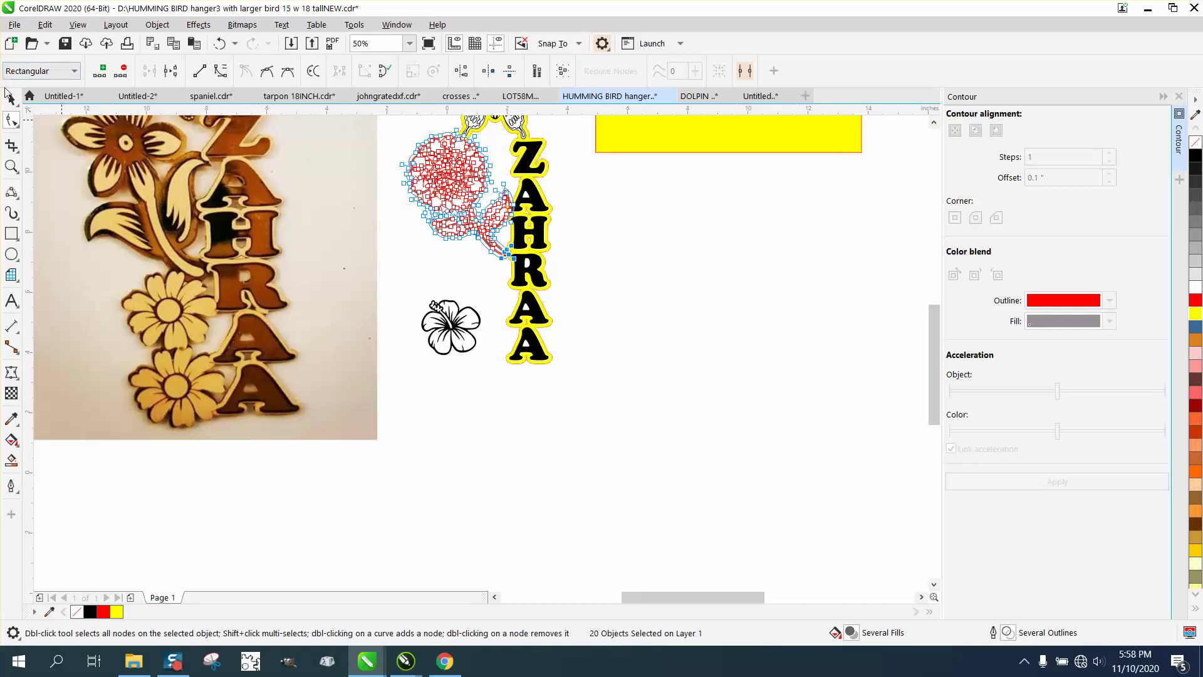
{"action": "left_click", "coordinate": [10, 97]}
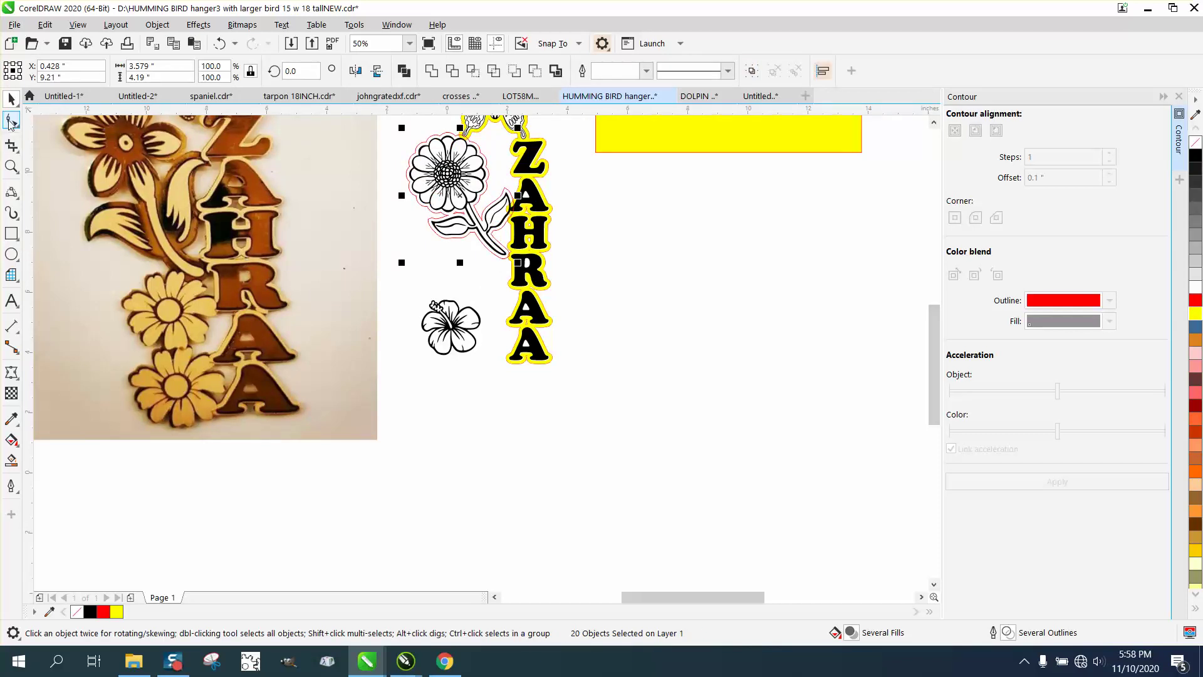
{"action": "left_click_drag", "start_coordinate": [404, 286], "coordinate": [507, 365]}
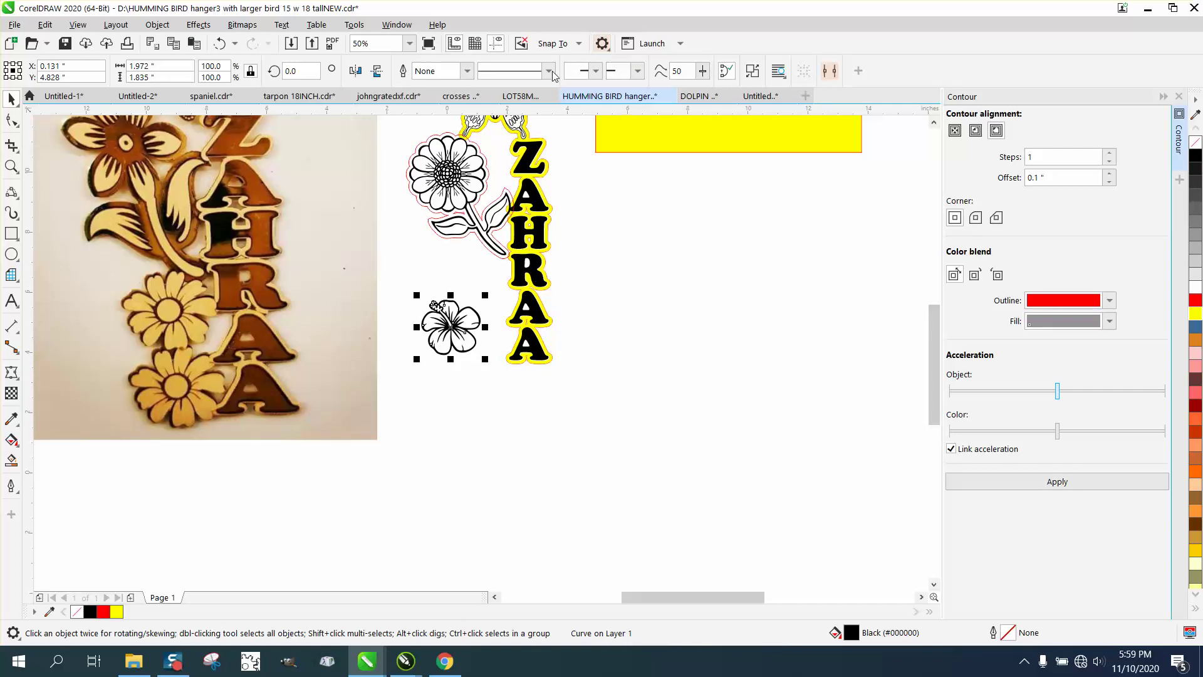
{"action": "left_click_drag", "start_coordinate": [422, 273], "coordinate": [500, 376]}
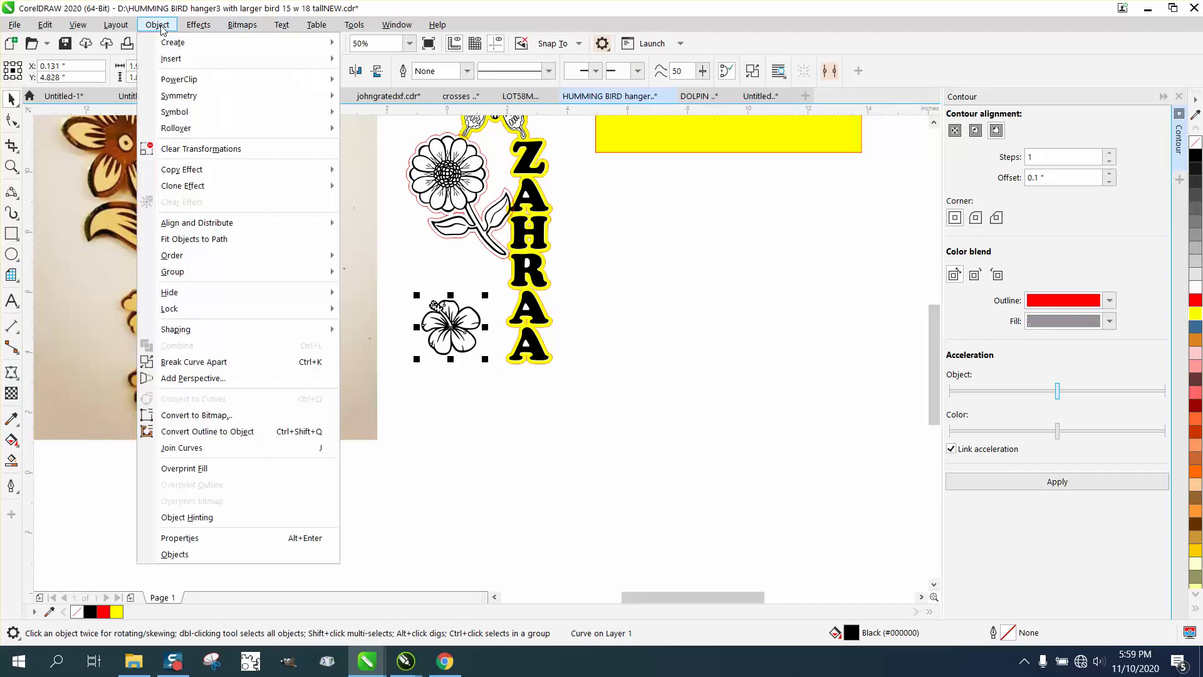
{"action": "left_click", "coordinate": [158, 24]}
{"action": "left_click", "coordinate": [197, 361]}
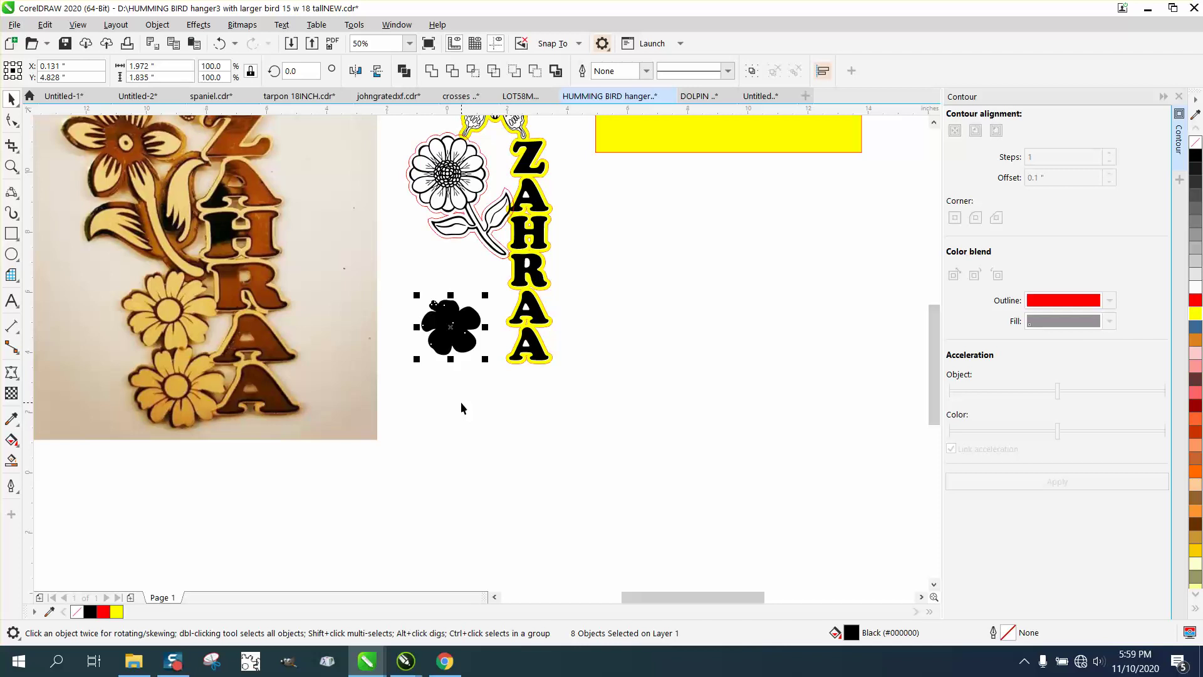
{"action": "left_click", "coordinate": [220, 43]}
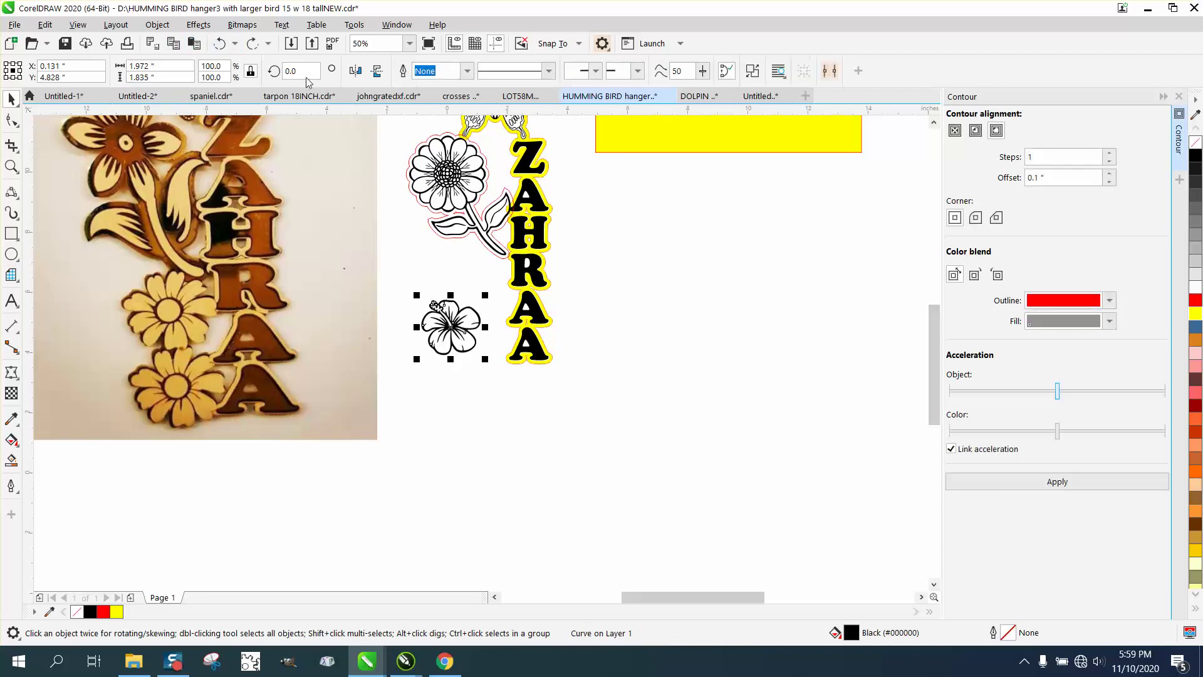
{"action": "left_click", "coordinate": [157, 24]}
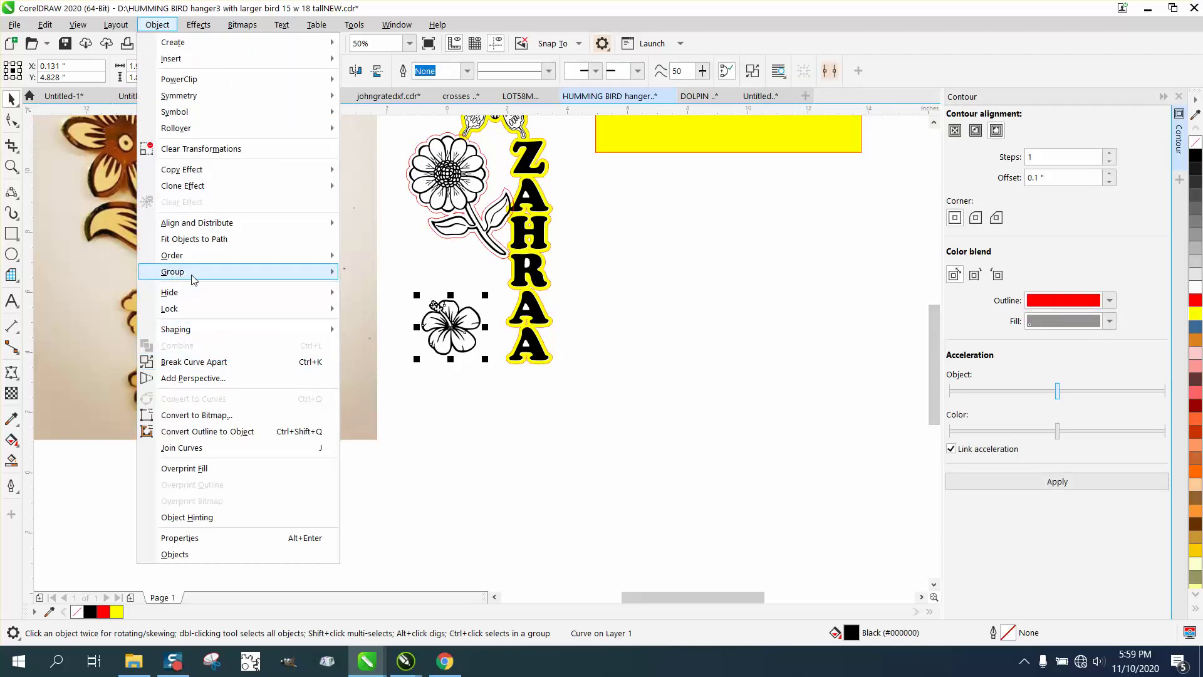
{"action": "mouse_move", "coordinate": [193, 280]}
{"action": "left_click", "coordinate": [458, 403]}
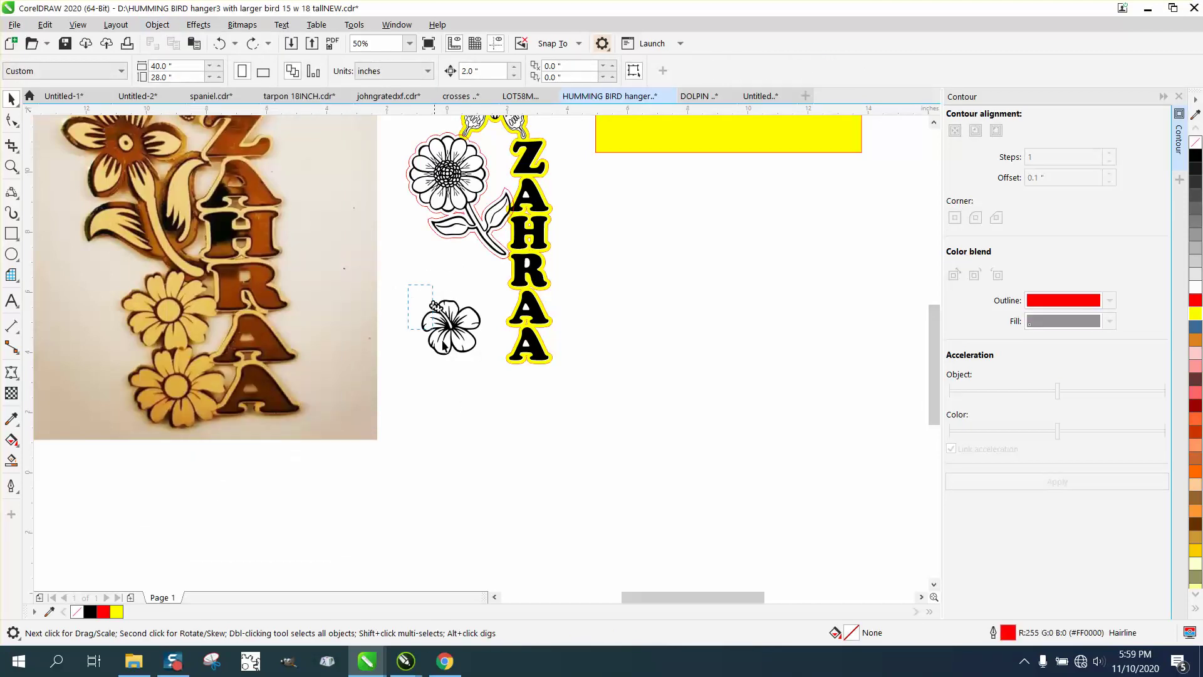
Move the hibiscus to the empty area right of the lettering and place a duplicate 4 inches to its right
{"action": "left_click_drag", "start_coordinate": [448, 323], "coordinate": [626, 315]}
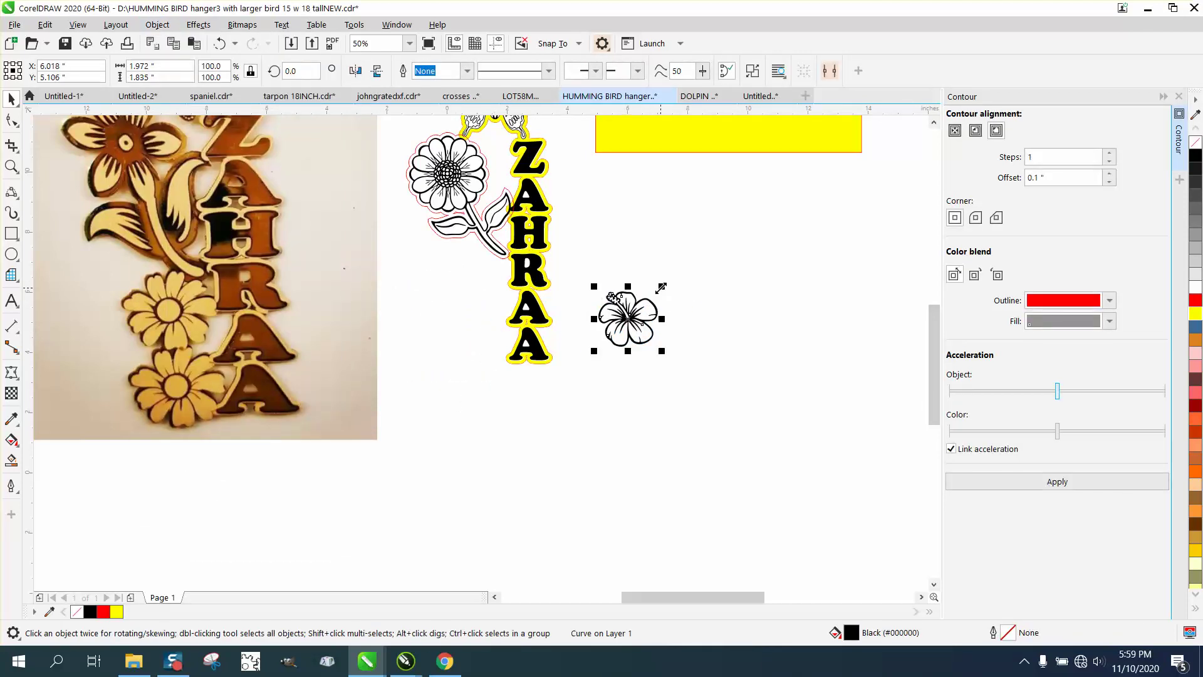
{"action": "key", "text": "ctrl+d"}
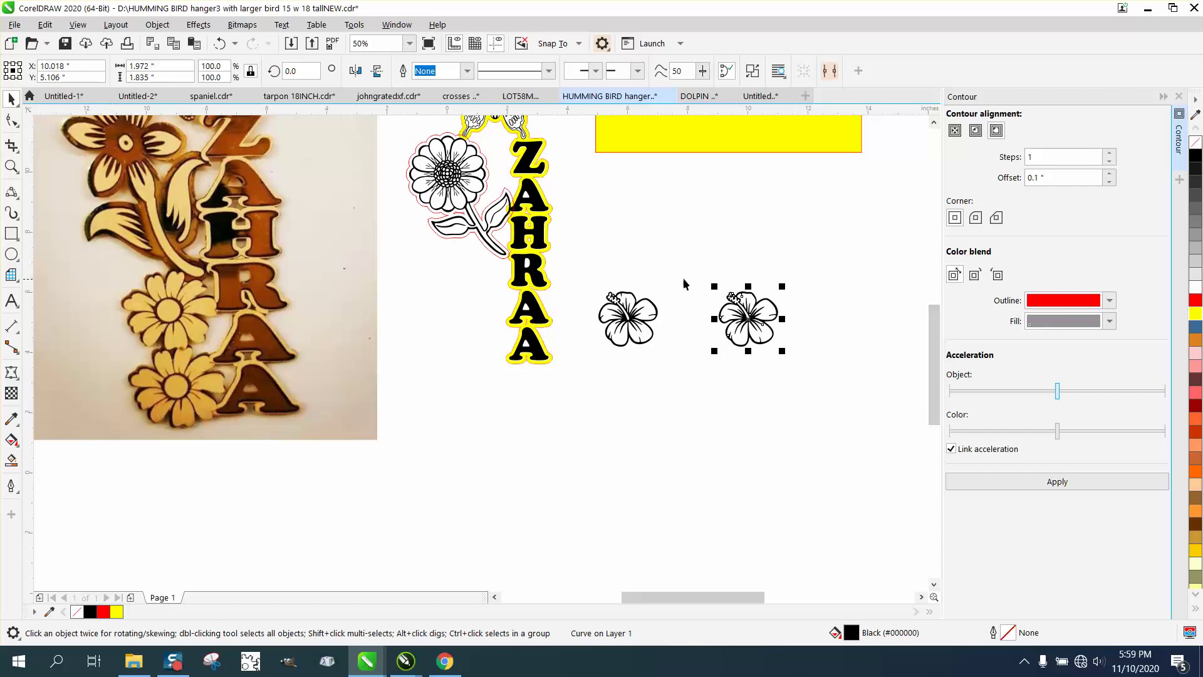
Break the original hibiscus curve apart, remove its fill and give the pieces a black hairline outline
{"action": "left_click_drag", "start_coordinate": [586, 267], "coordinate": [675, 361]}
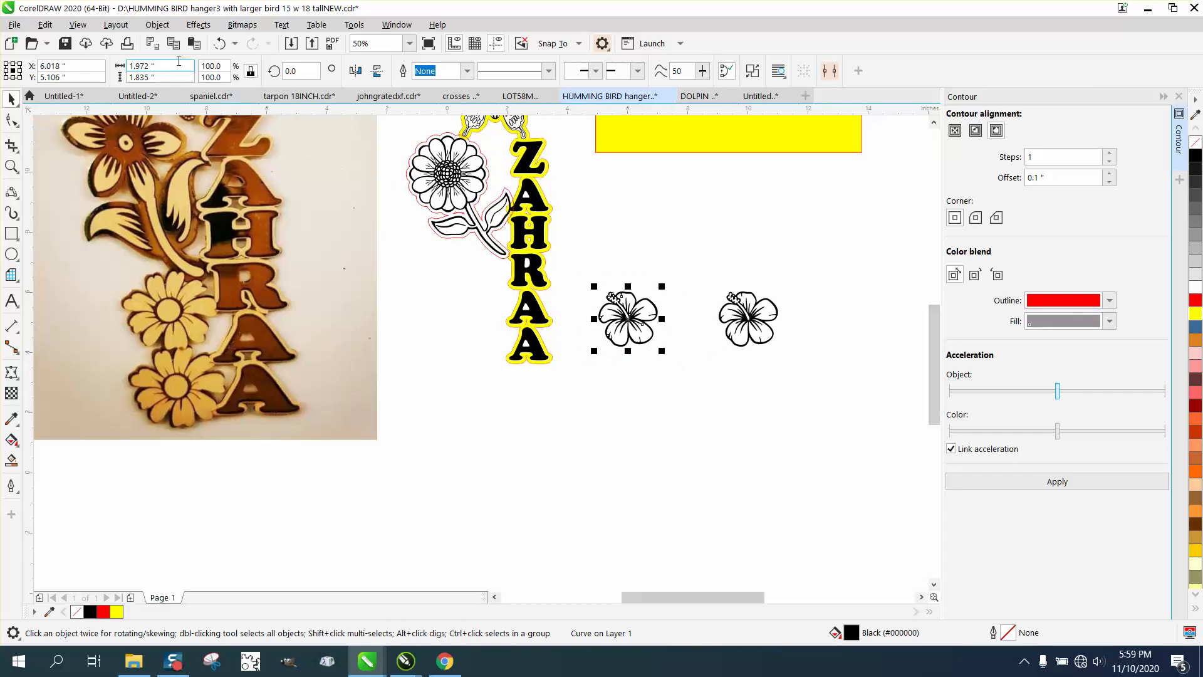
{"action": "left_click", "coordinate": [157, 25]}
{"action": "left_click", "coordinate": [227, 361]}
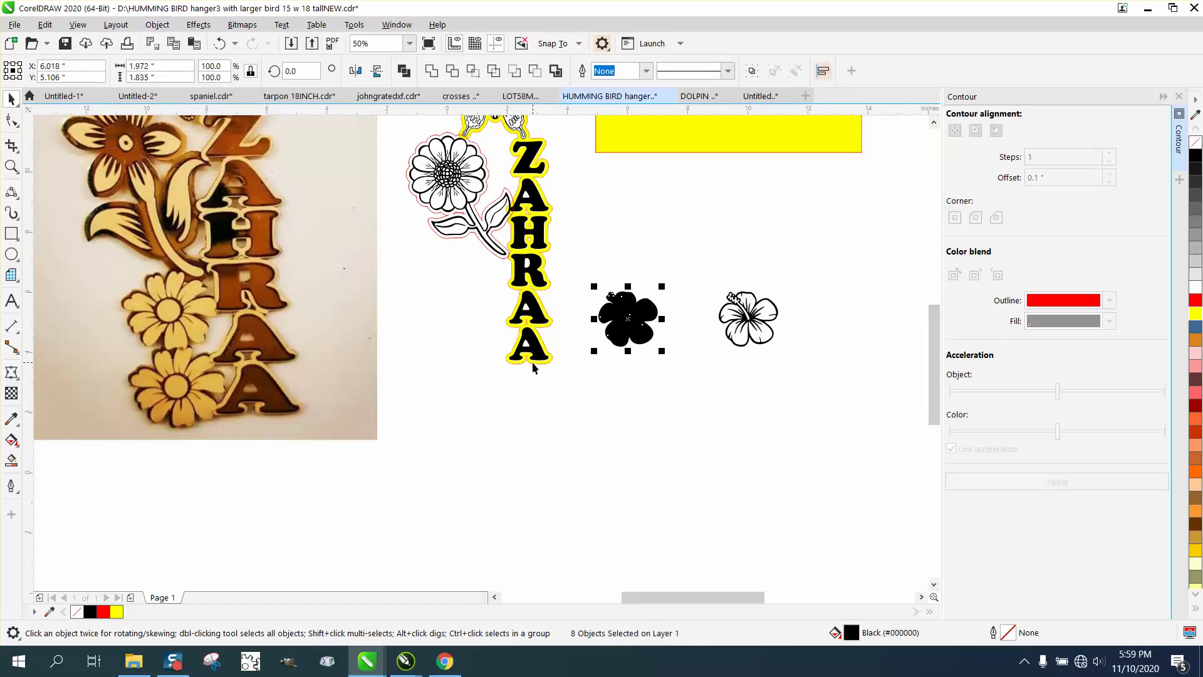
{"action": "key", "text": "Down"}
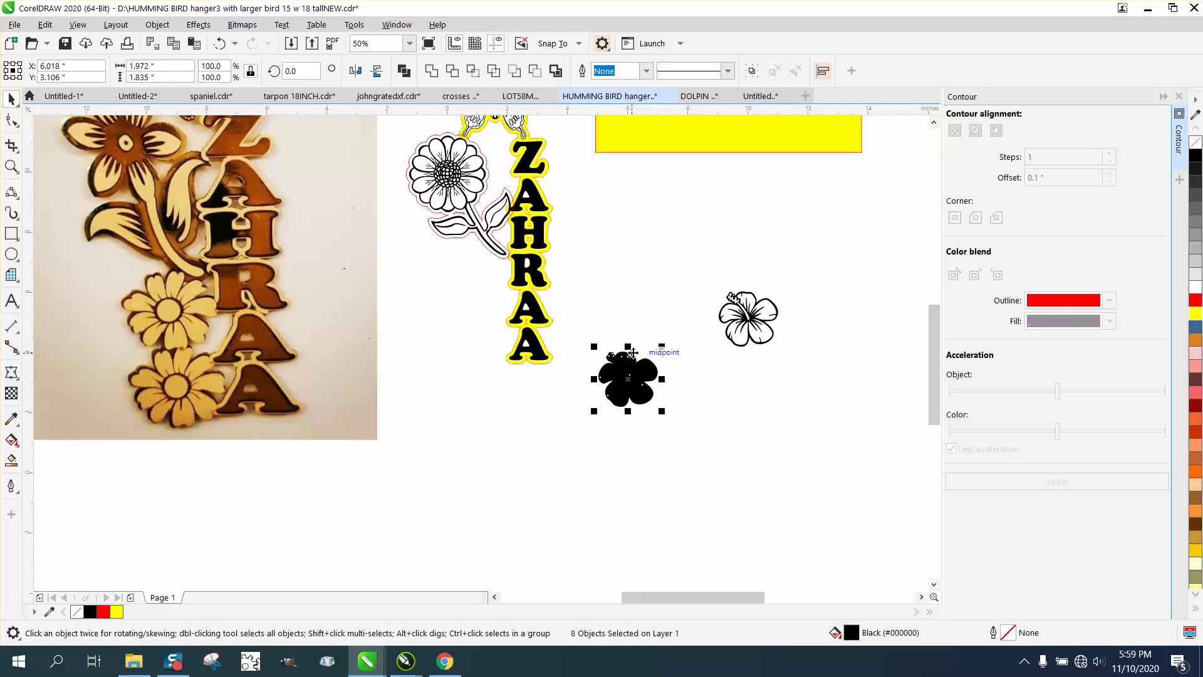
{"action": "key", "text": "Up"}
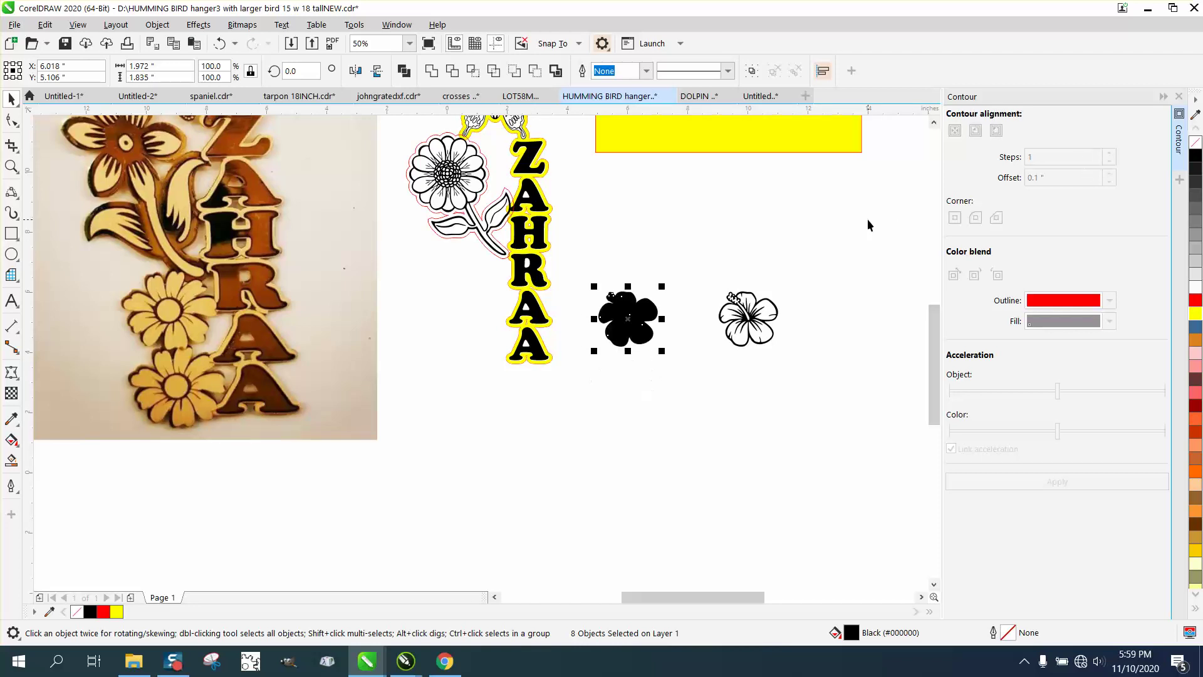
{"action": "left_click", "coordinate": [1196, 143]}
{"action": "right_click", "coordinate": [1196, 157]}
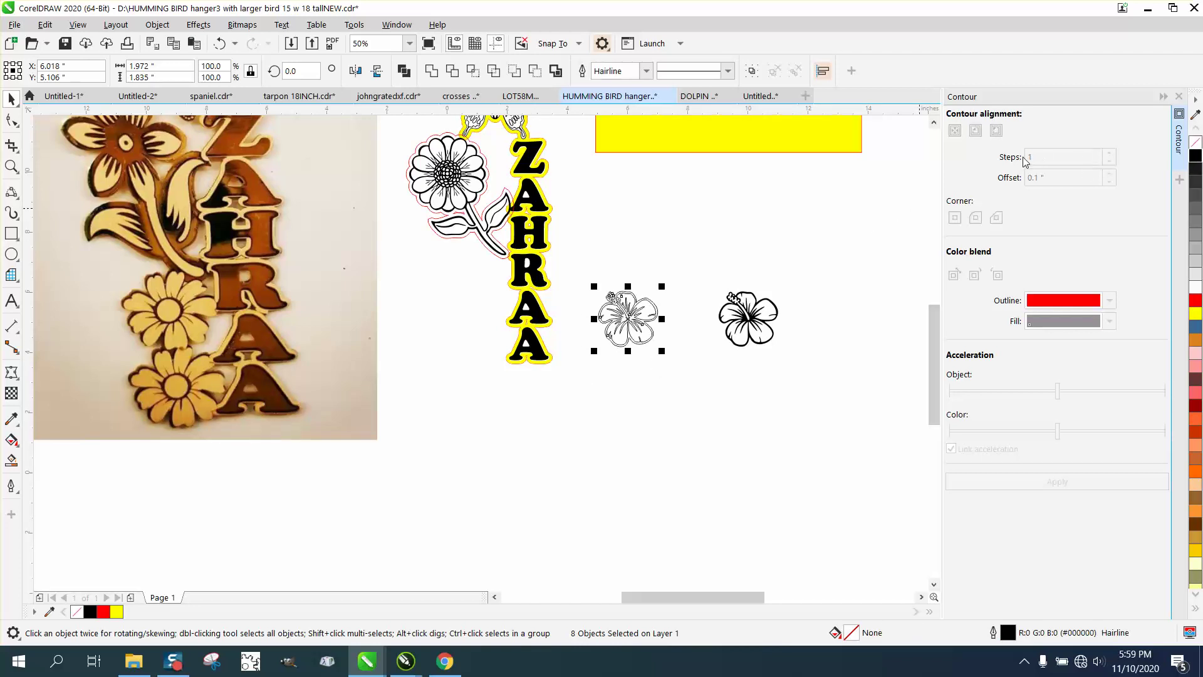
Color the outlined hibiscus's outer silhouette red and move it 2 inches down and 4 inches right, below the filled copy
{"action": "key", "text": "ctrl+l"}
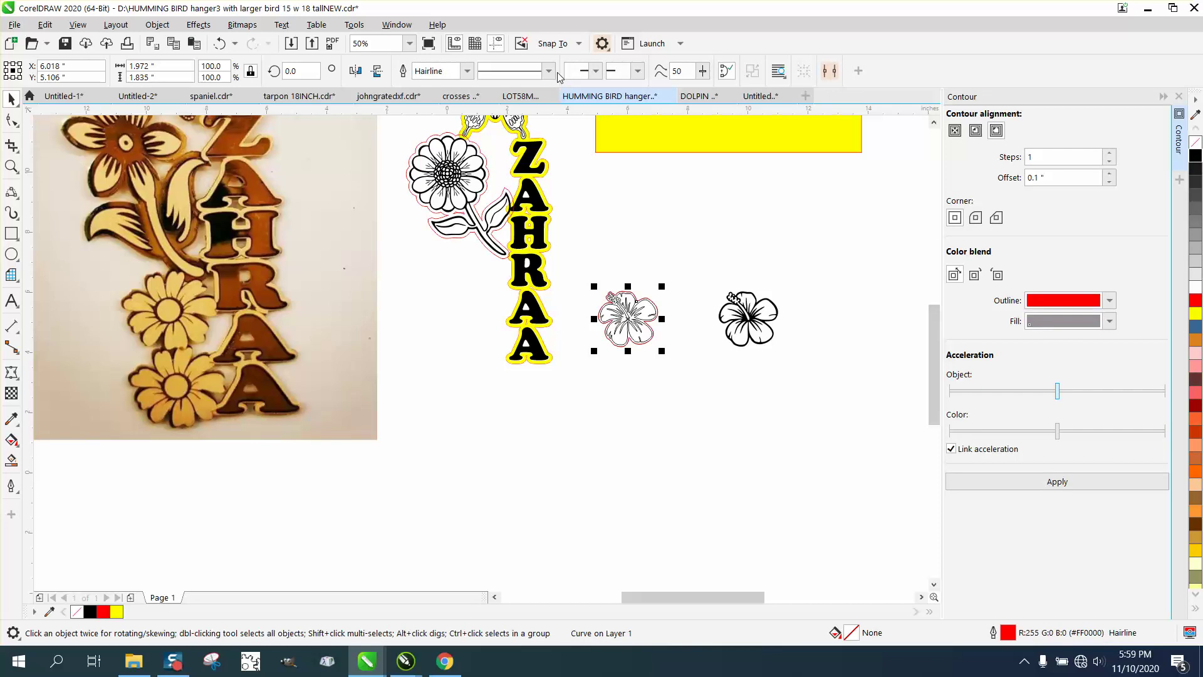
{"action": "key", "text": "Down"}
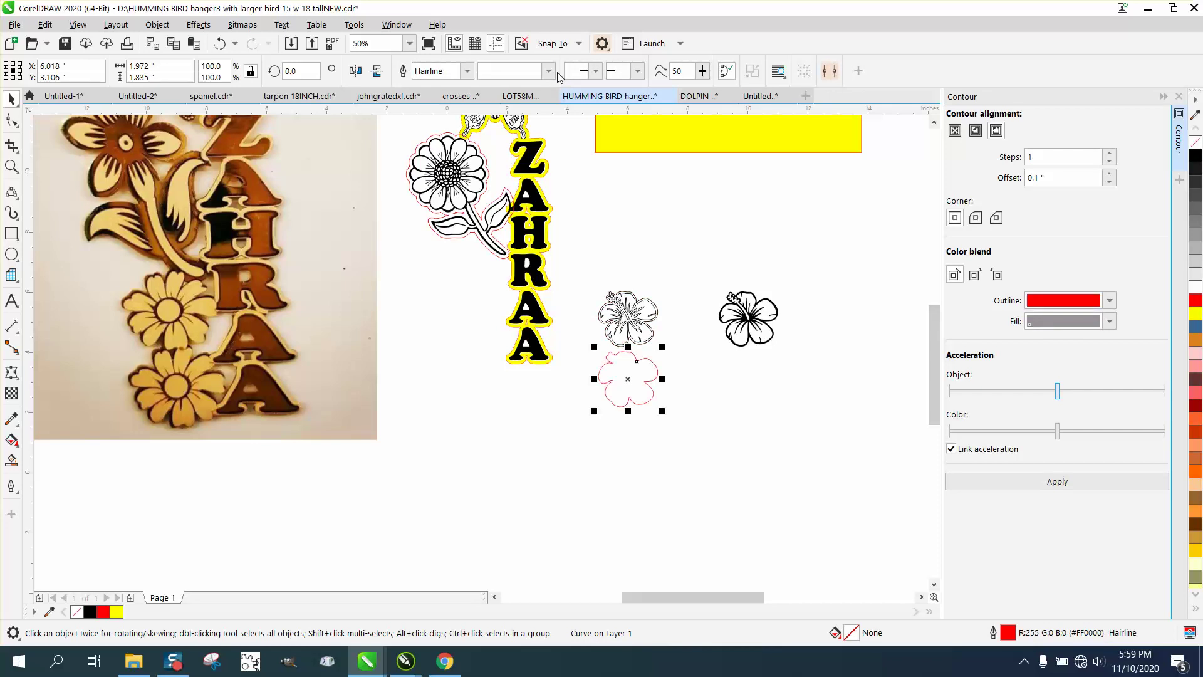
{"action": "key", "text": "Right"}
{"action": "key", "text": "Right"}
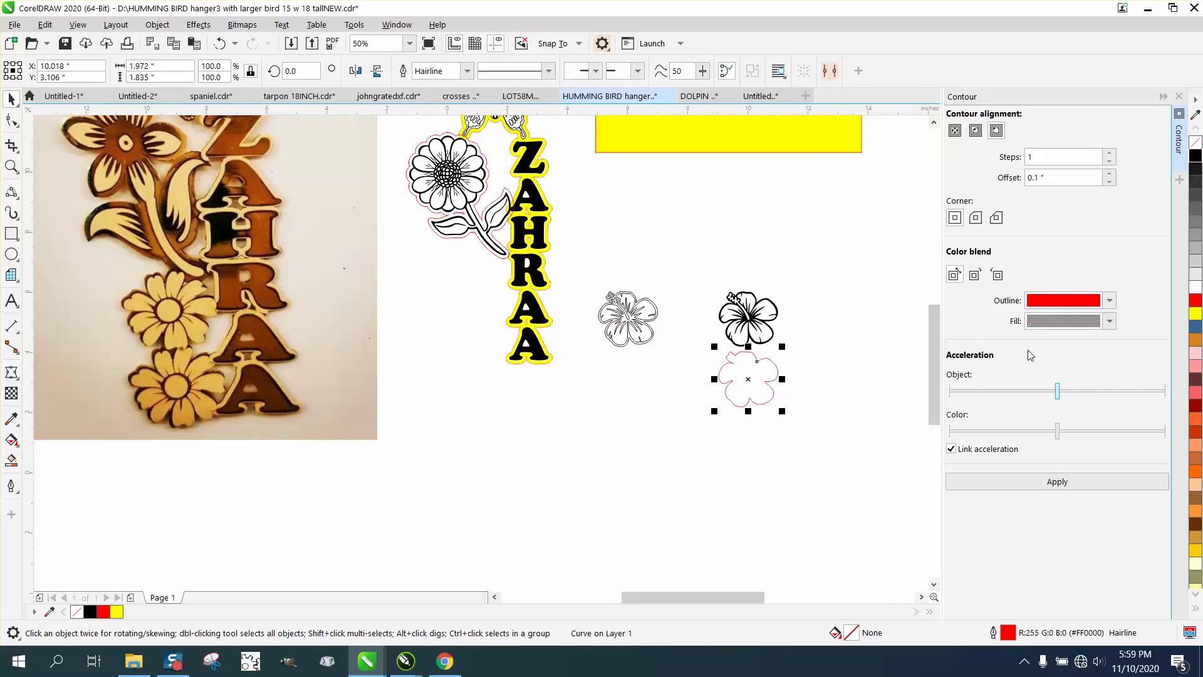
Apply a one-step outside contour with a 0.1-inch offset to the red hibiscus silhouette and break the contour apart
{"action": "left_click", "coordinate": [1063, 485]}
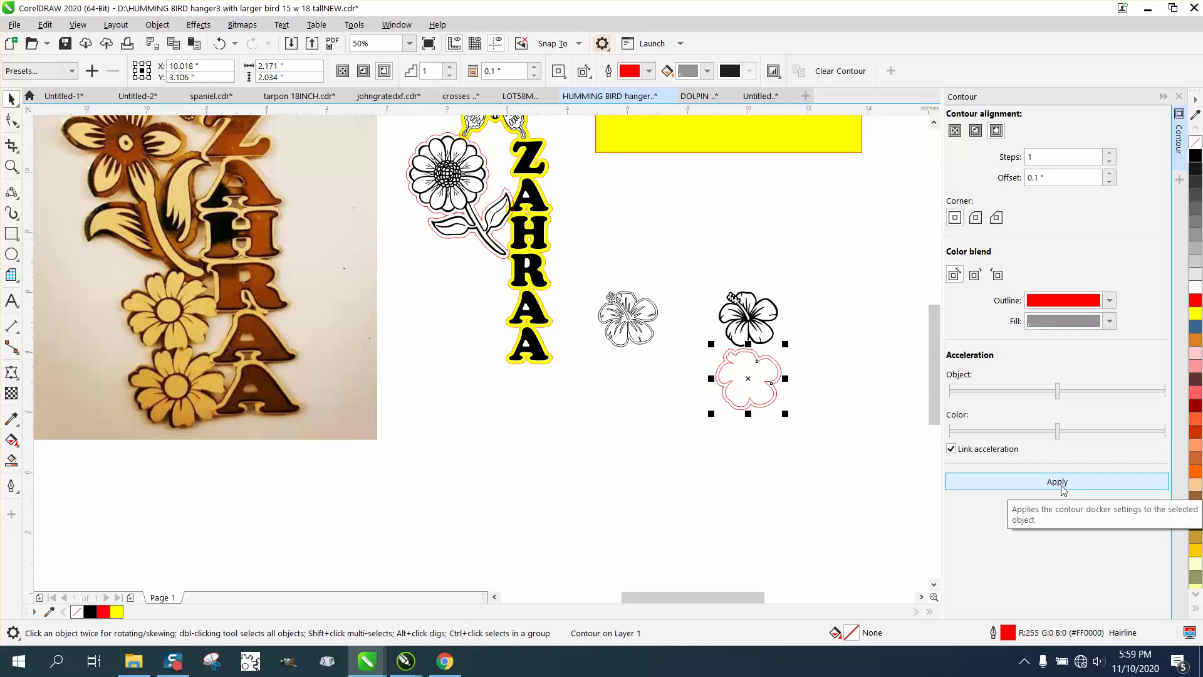
{"action": "left_click", "coordinate": [157, 24]}
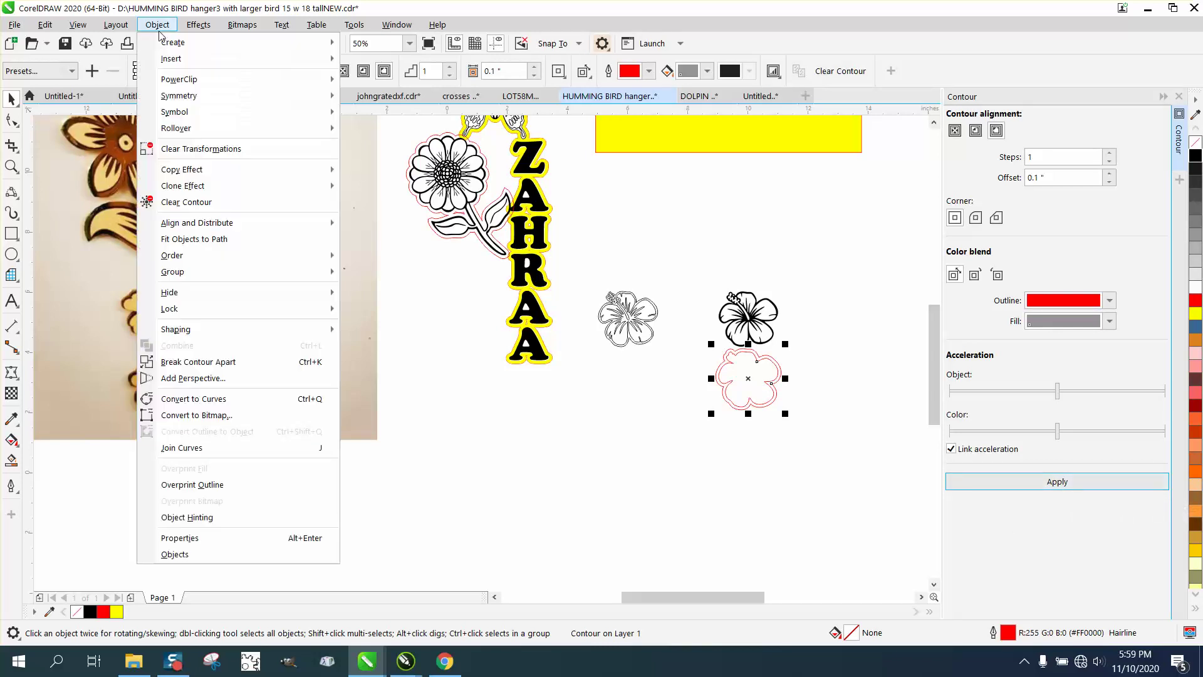
{"action": "left_click", "coordinate": [234, 362]}
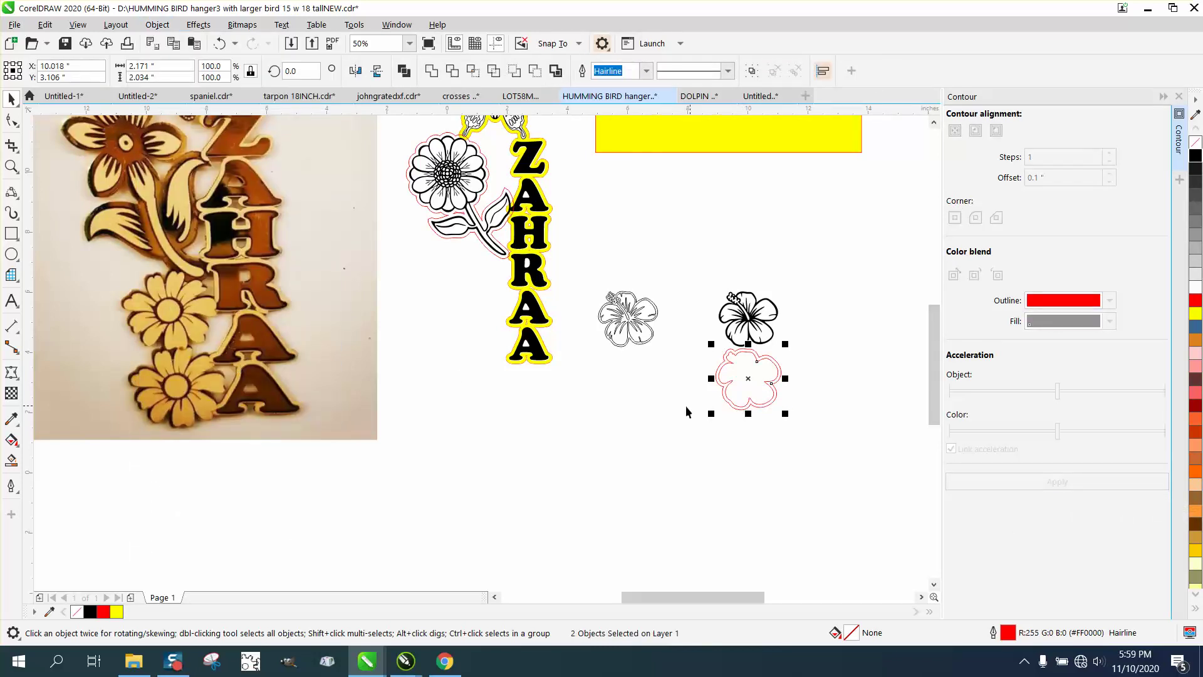
Delete the inner red hibiscus silhouette and move the outer contour 2 inches up so it surrounds the filled hibiscus
{"action": "left_click", "coordinate": [765, 396]}
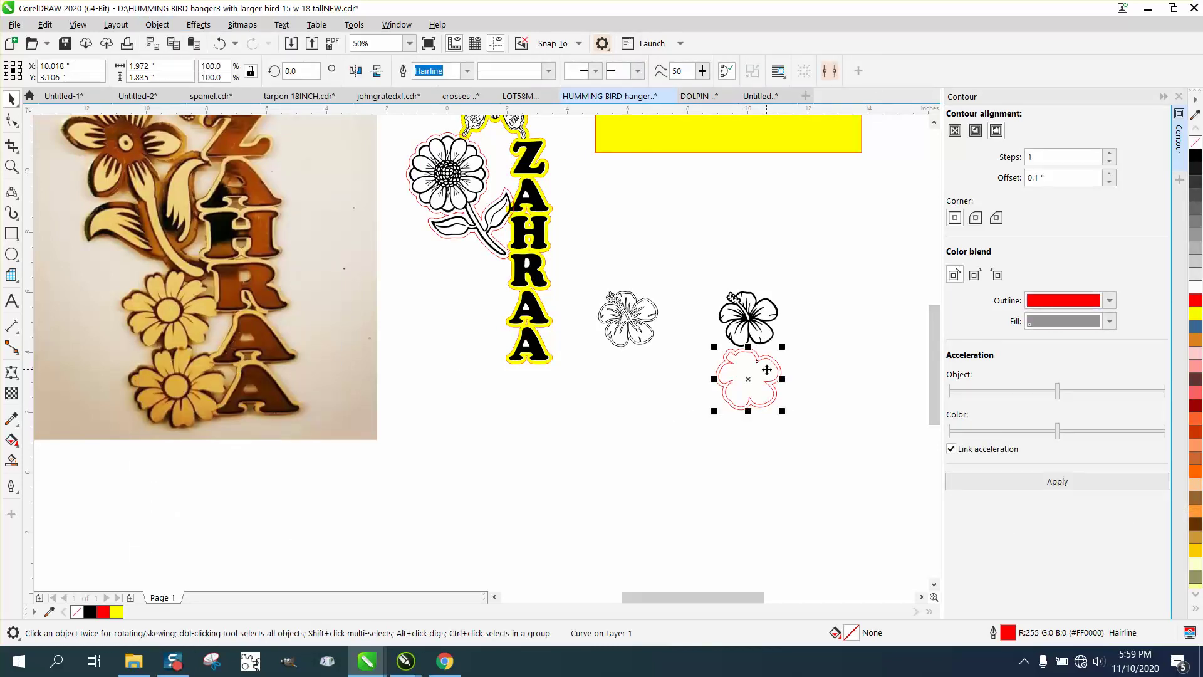
{"action": "left_click", "coordinate": [767, 373]}
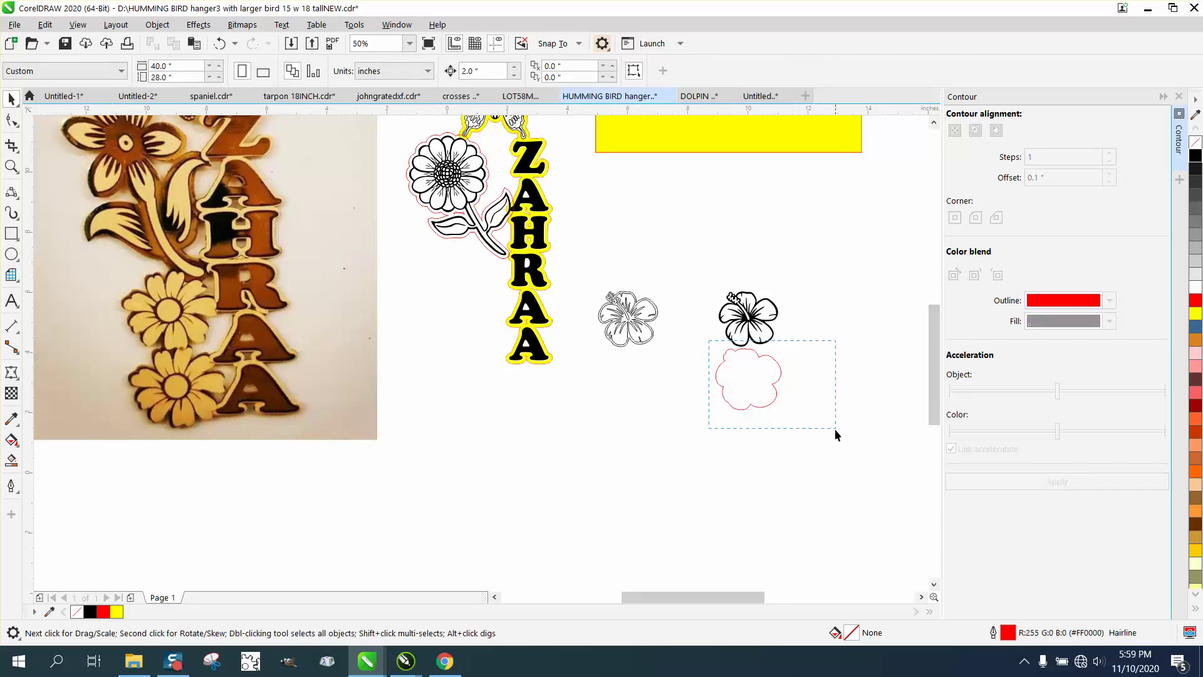
{"action": "left_click_drag", "start_coordinate": [835, 429], "coordinate": [845, 442]}
{"action": "key", "text": "Up"}
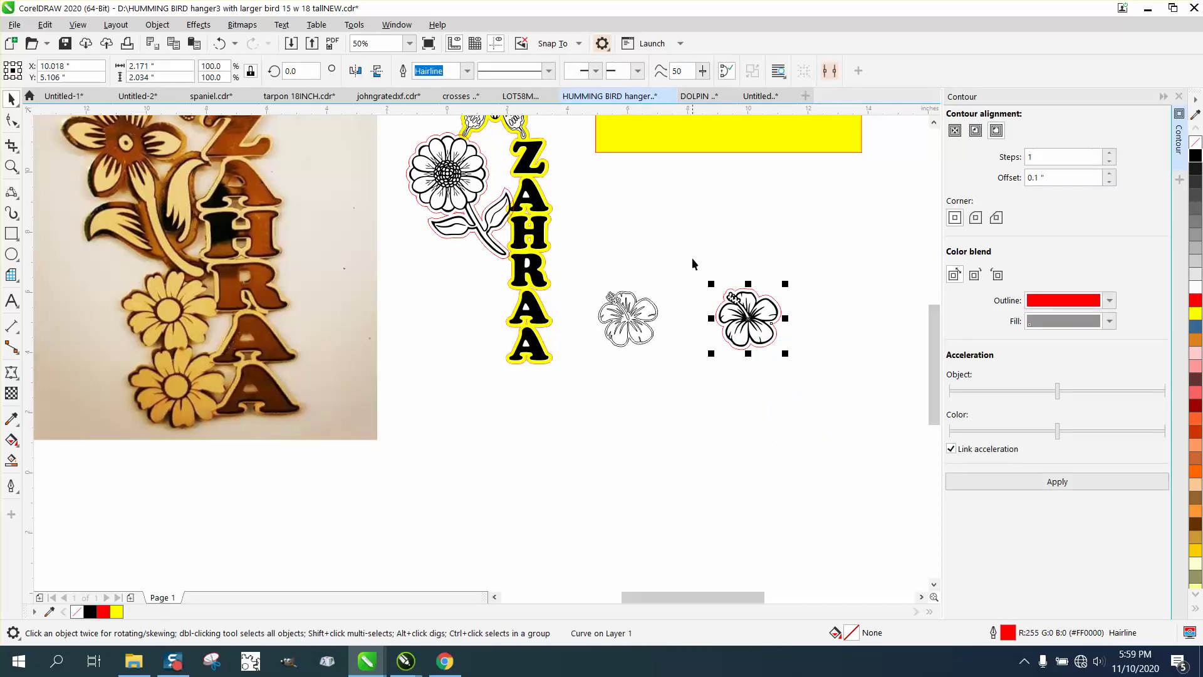
Enlarge the contoured hibiscus to about 2.61 by 2.45 inches and place it below the daisy, with its contour overlapping the lettering's yellow border
{"action": "left_click_drag", "start_coordinate": [692, 260], "coordinate": [838, 418]}
{"action": "left_click_drag", "start_coordinate": [758, 325], "coordinate": [480, 294]}
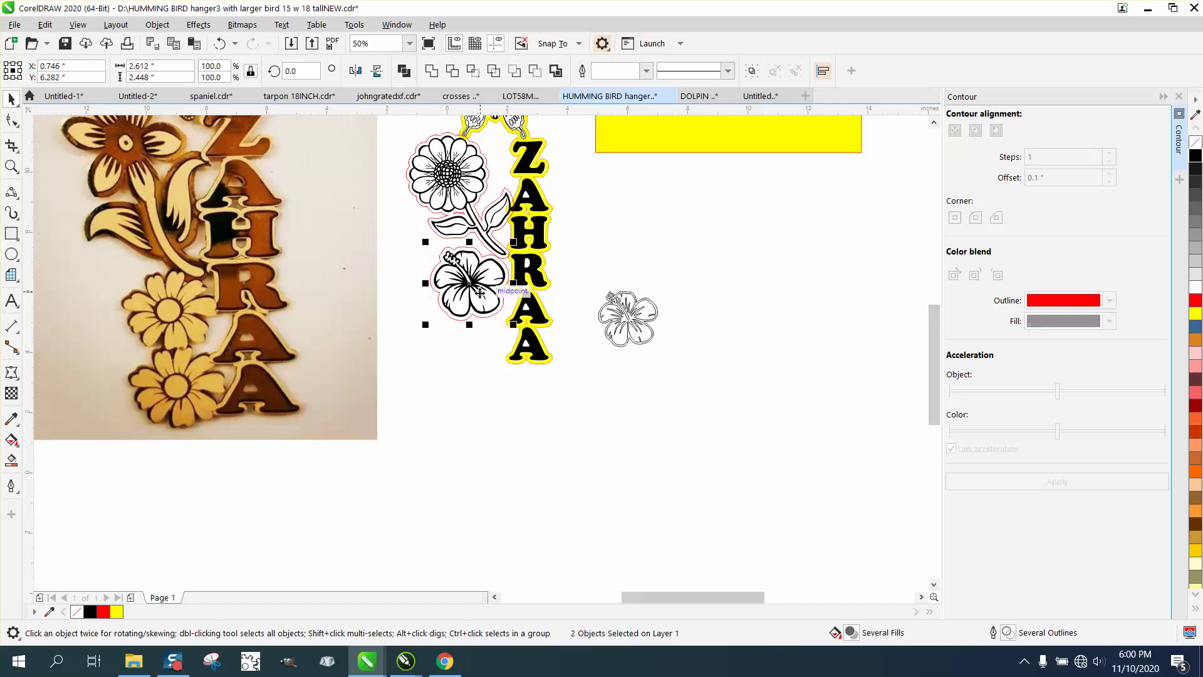
{"action": "left_click", "coordinate": [11, 166]}
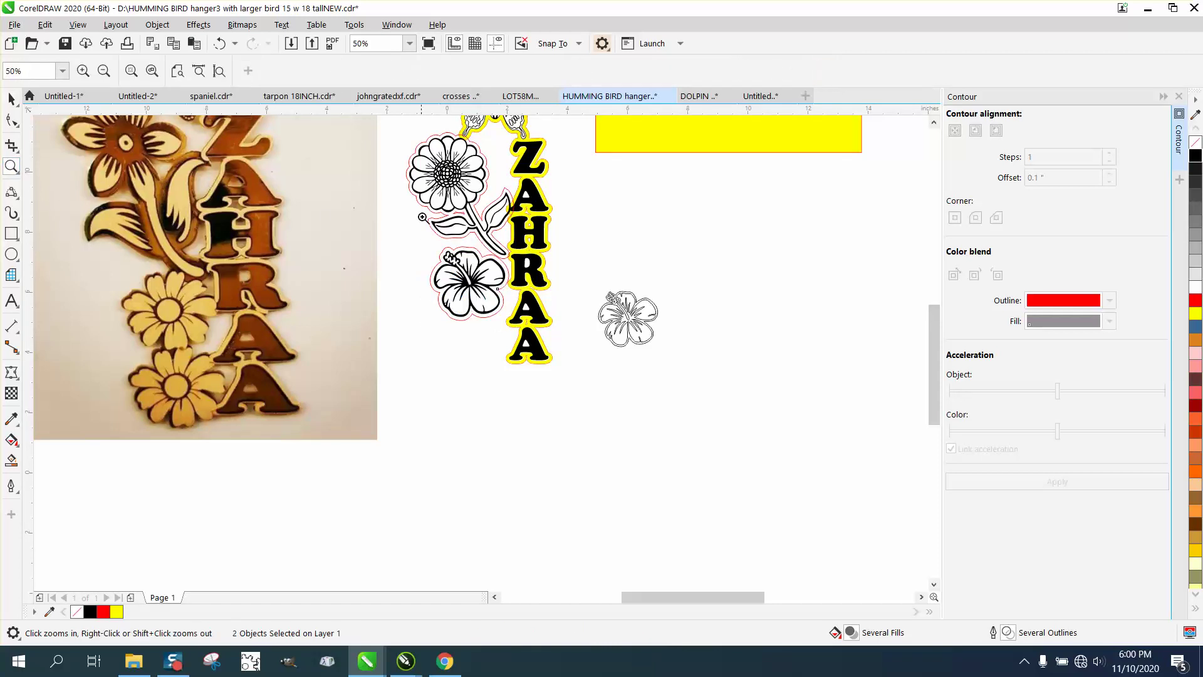
{"action": "left_click_drag", "start_coordinate": [422, 217], "coordinate": [752, 475]}
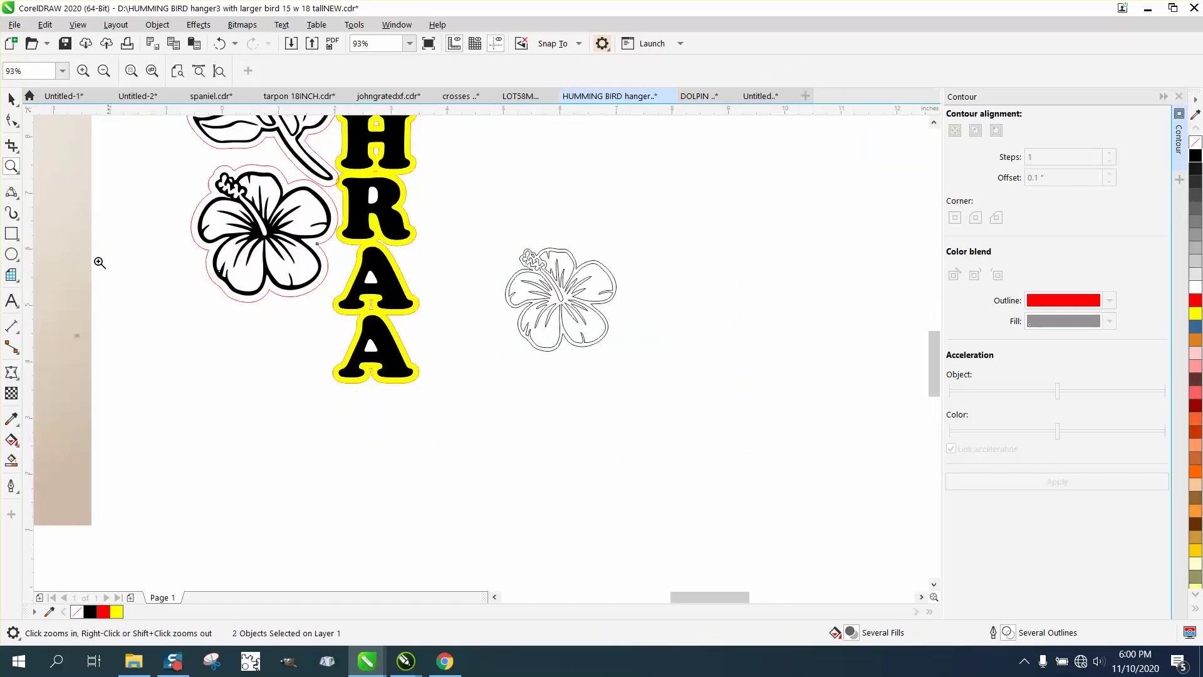
{"action": "left_click", "coordinate": [11, 99]}
{"action": "left_click_drag", "start_coordinate": [266, 237], "coordinate": [269, 235]}
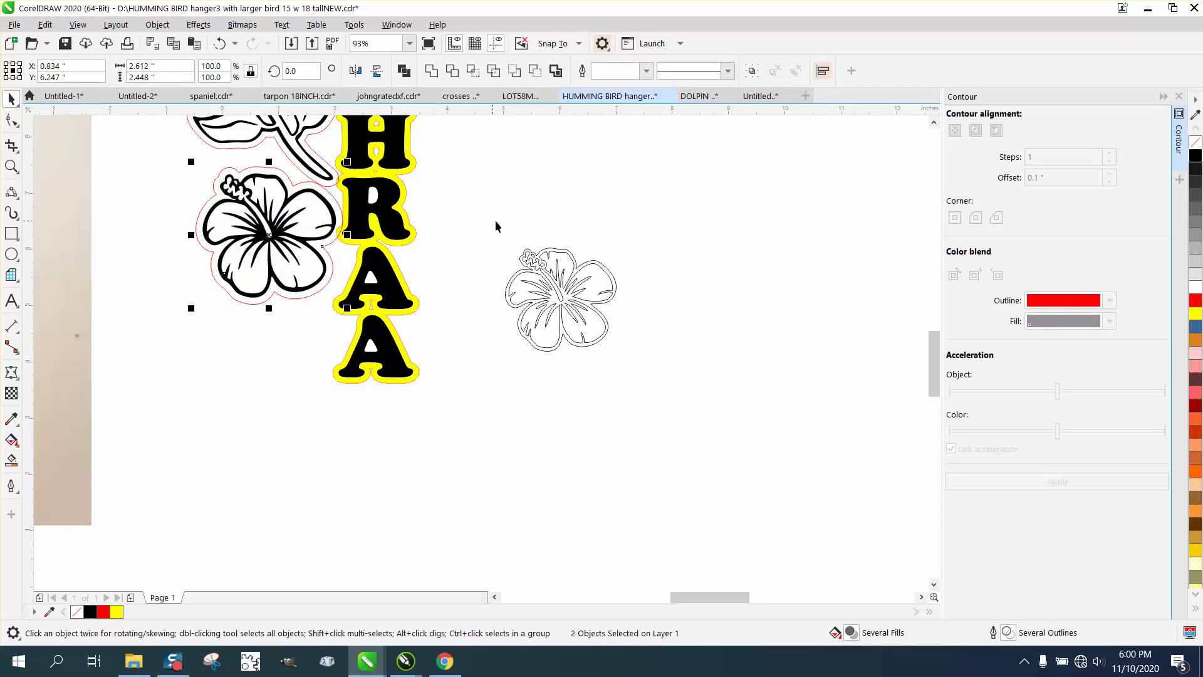
Reduce the nudge distance and nudge the hibiscus with its contour up 0.07 inches toward the daisy's stem
{"action": "left_click", "coordinate": [527, 210]}
{"action": "left_click_drag", "start_coordinate": [483, 72], "coordinate": [418, 78]}
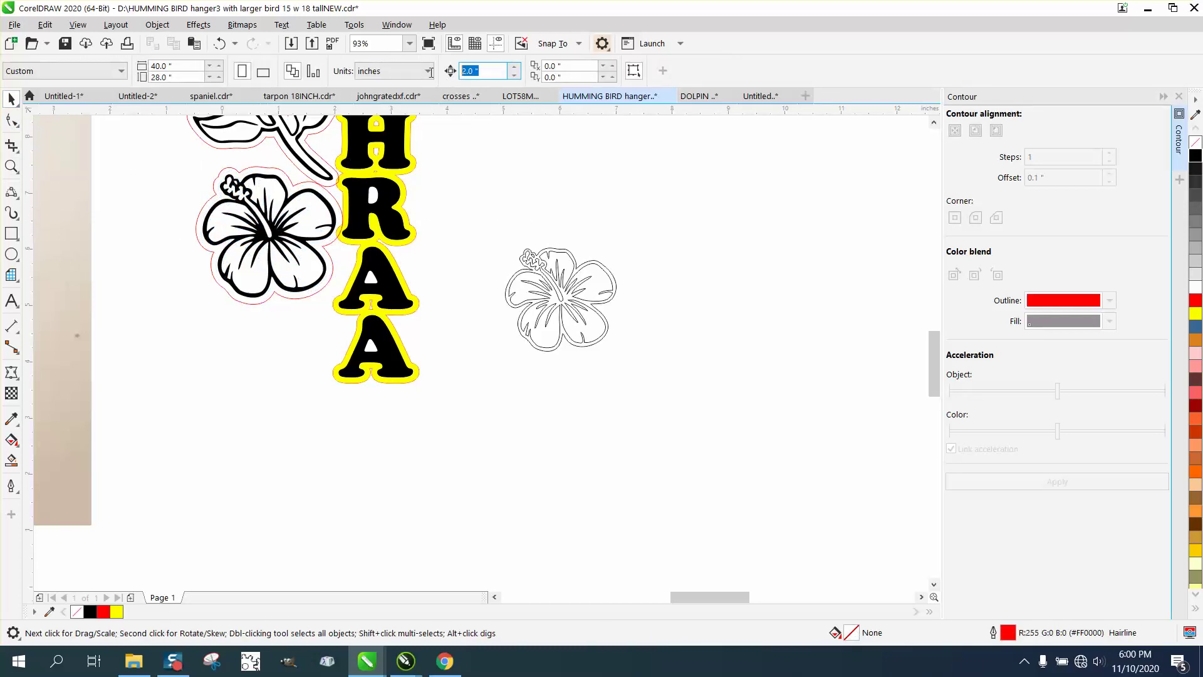
{"action": "key", "text": "BackSpace"}
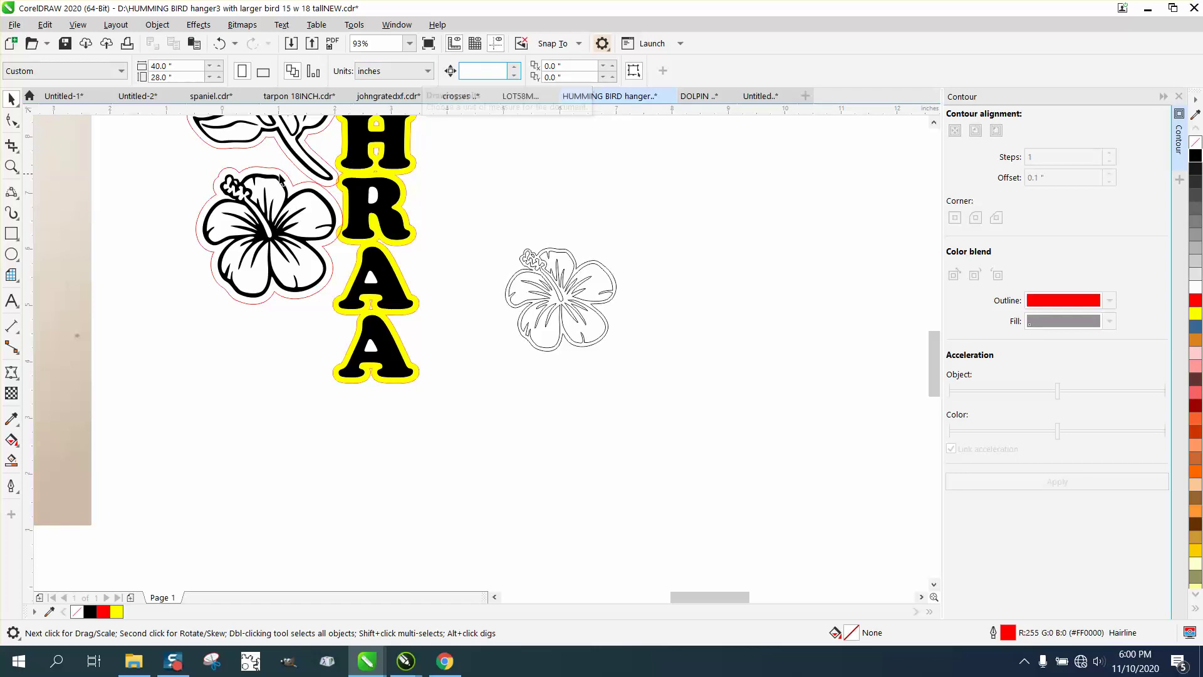
{"action": "left_click_drag", "start_coordinate": [173, 155], "coordinate": [389, 334]}
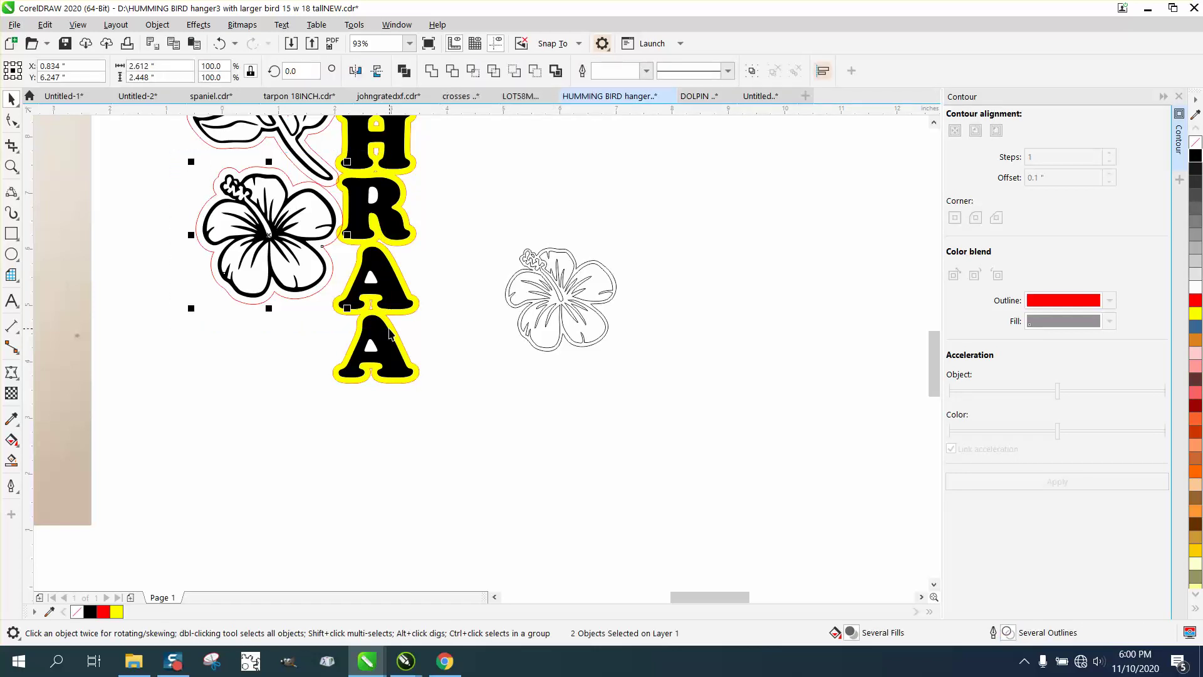
{"action": "key", "text": "Up"}
{"action": "key", "text": "Down"}
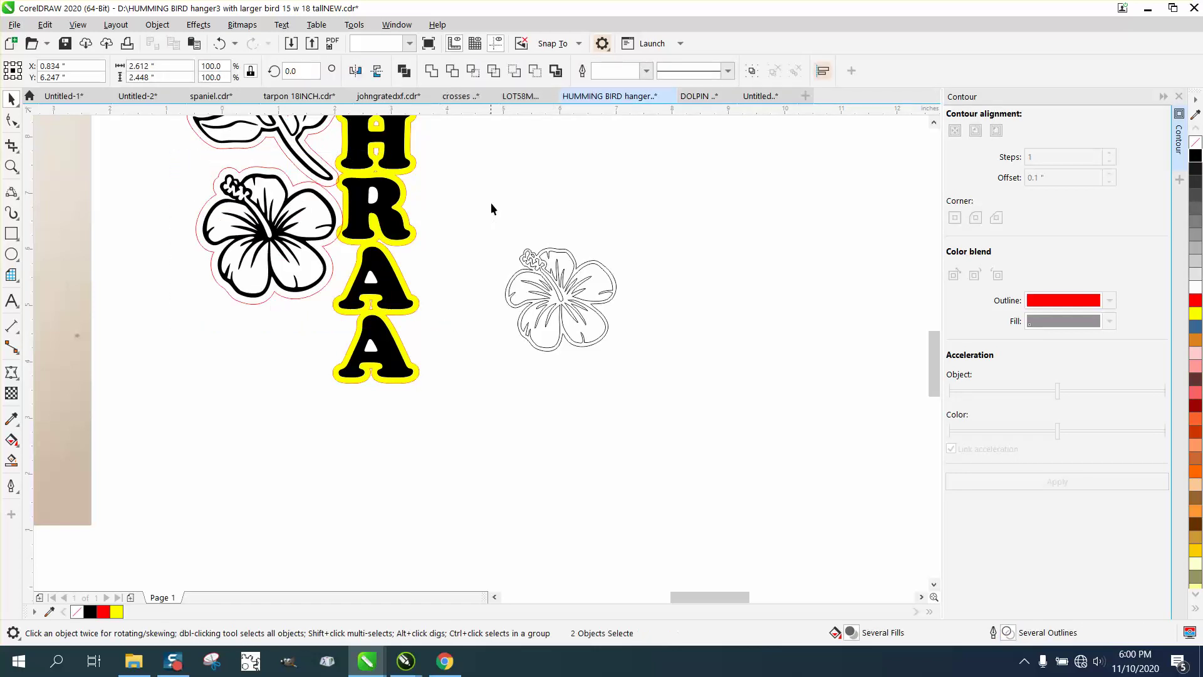
{"action": "left_click", "coordinate": [490, 203]}
{"action": "key", "text": "BackSpace"}
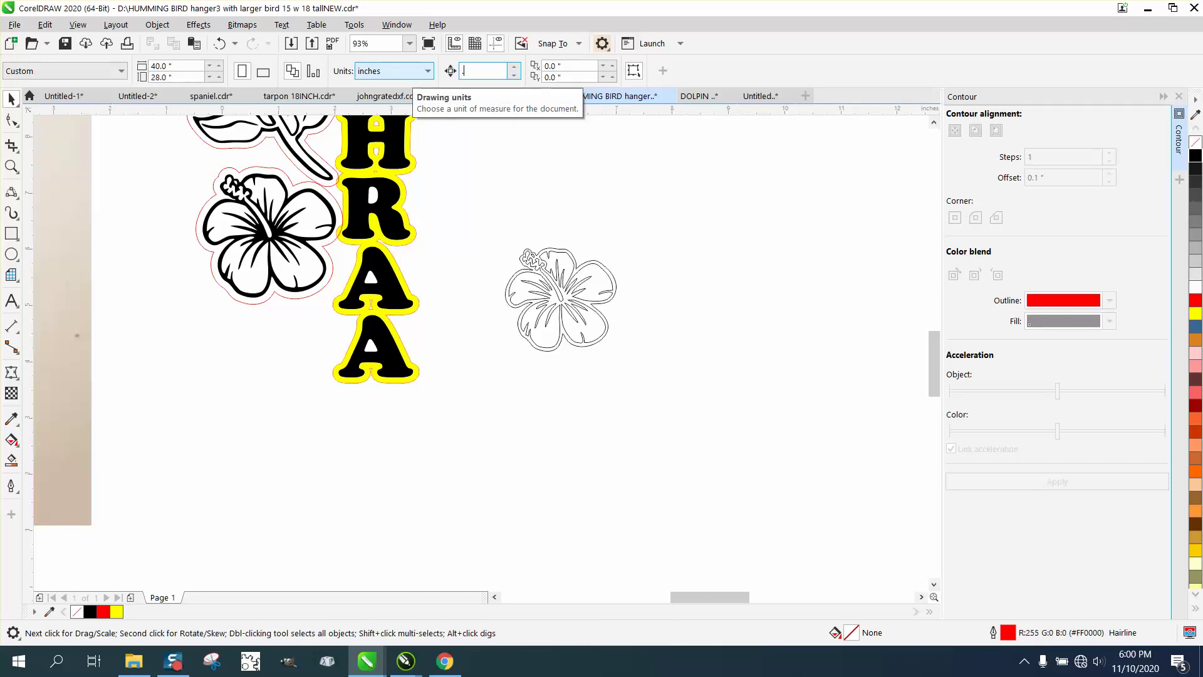
{"action": "left_click_drag", "start_coordinate": [176, 158], "coordinate": [387, 328]}
{"action": "key", "text": "Up"}
{"action": "key", "text": "Up"}
{"action": "key", "text": "Up"}
{"action": "key", "text": "Up"}
{"action": "key", "text": "Up"}
{"action": "key", "text": "Up"}
{"action": "key", "text": "Up"}
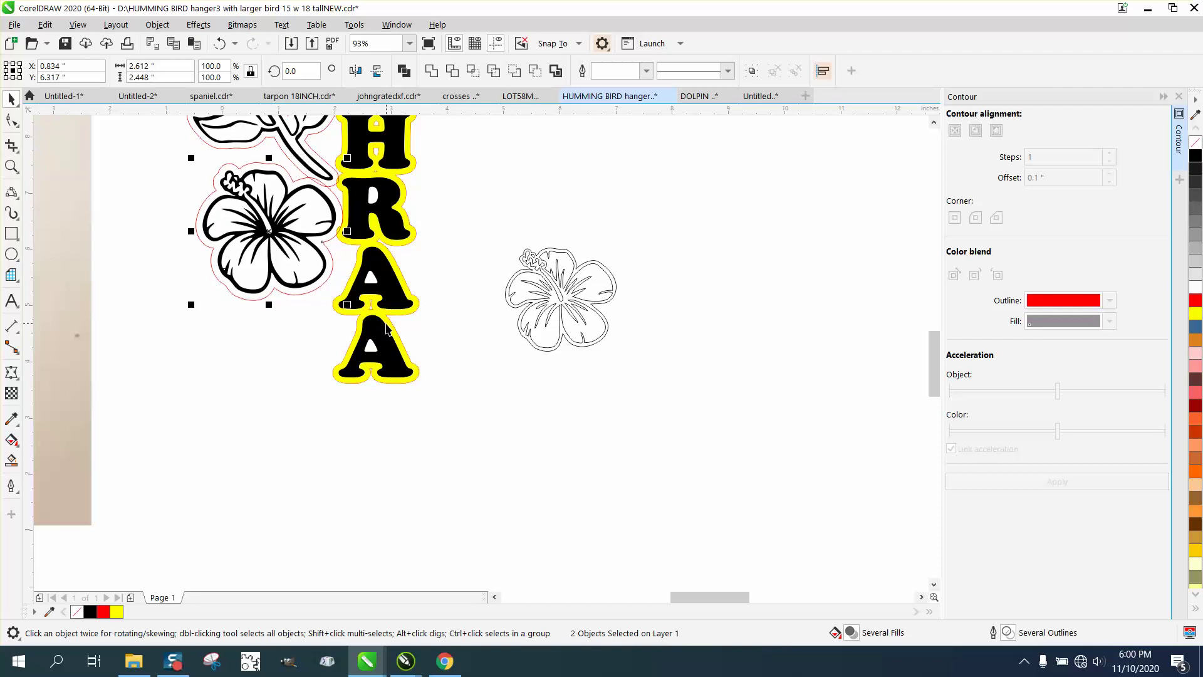
Duplicate the contoured hibiscus and move the copy below the first flower, overlapping it and the yellow border beside the last two letters
{"action": "key", "text": "Down"}
{"action": "key", "text": "Down"}
{"action": "key", "text": "Down"}
{"action": "key", "text": "Down"}
{"action": "key", "text": "Down"}
{"action": "key", "text": "Down"}
{"action": "key", "text": "Down"}
{"action": "key", "text": "Down"}
{"action": "key", "text": "Down"}
{"action": "key", "text": "Down"}
{"action": "key", "text": "Down"}
{"action": "key", "text": "Down"}
{"action": "key", "text": "Down"}
{"action": "key", "text": "Down"}
{"action": "key", "text": "Down"}
{"action": "key", "text": "Down"}
{"action": "key", "text": "Down"}
{"action": "key", "text": "Down"}
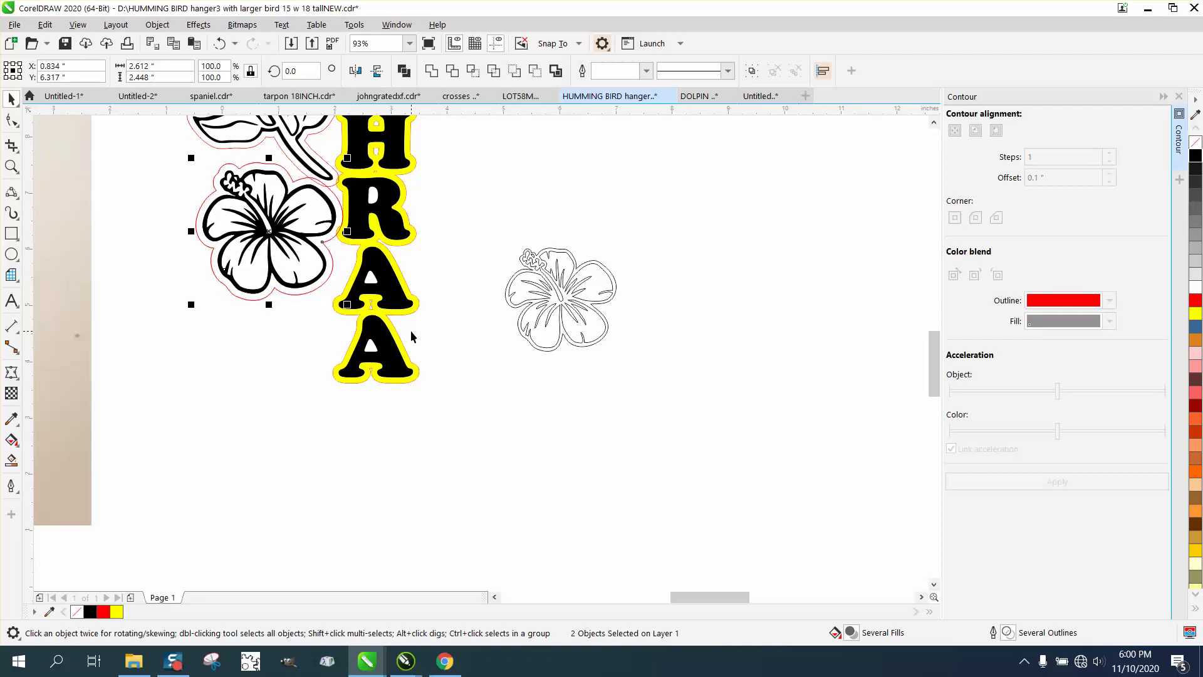
{"action": "key", "text": "Down"}
{"action": "key", "text": "Down"}
{"action": "key", "text": "Down"}
{"action": "key", "text": "Down"}
{"action": "key", "text": "Down"}
{"action": "key", "text": "Down"}
{"action": "key", "text": "Down"}
{"action": "key", "text": "Down"}
{"action": "key", "text": "Down"}
{"action": "key", "text": "Down"}
{"action": "key", "text": "Down"}
{"action": "key", "text": "Down"}
{"action": "key", "text": "Down"}
{"action": "key", "text": "Down"}
{"action": "key", "text": "Down"}
{"action": "key", "text": "Down"}
{"action": "key", "text": "Down"}
{"action": "key", "text": "Down"}
{"action": "key", "text": "Down"}
{"action": "key", "text": "Down"}
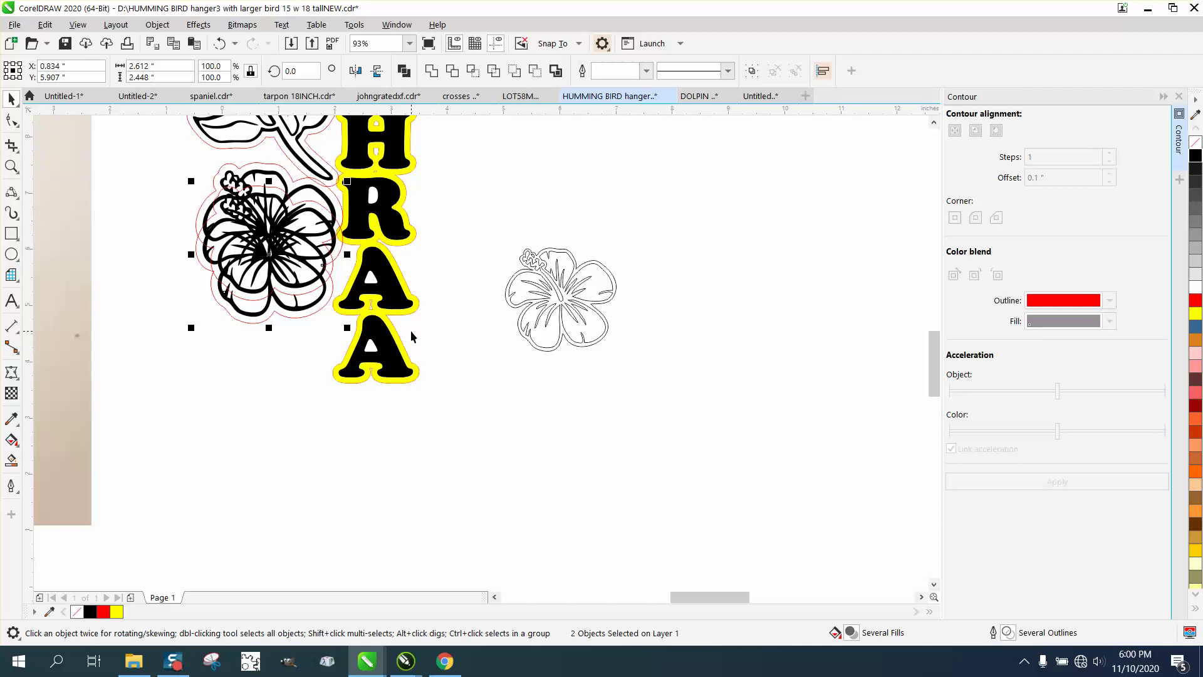
{"action": "left_click_drag", "start_coordinate": [277, 253], "coordinate": [285, 331]}
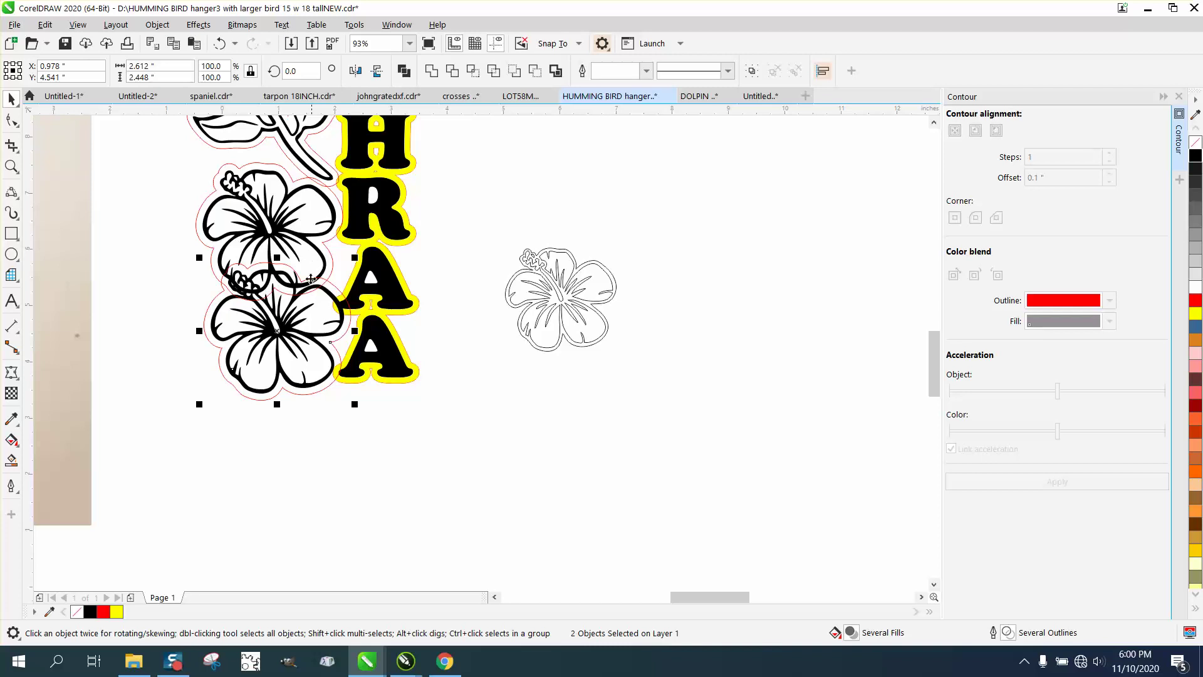
Delete the duplicate hibiscus and shrink the remaining one with its contour to about 2.13 by 1.99 inches beneath the daisy's stem
{"action": "left_click_drag", "start_coordinate": [323, 318], "coordinate": [315, 386]}
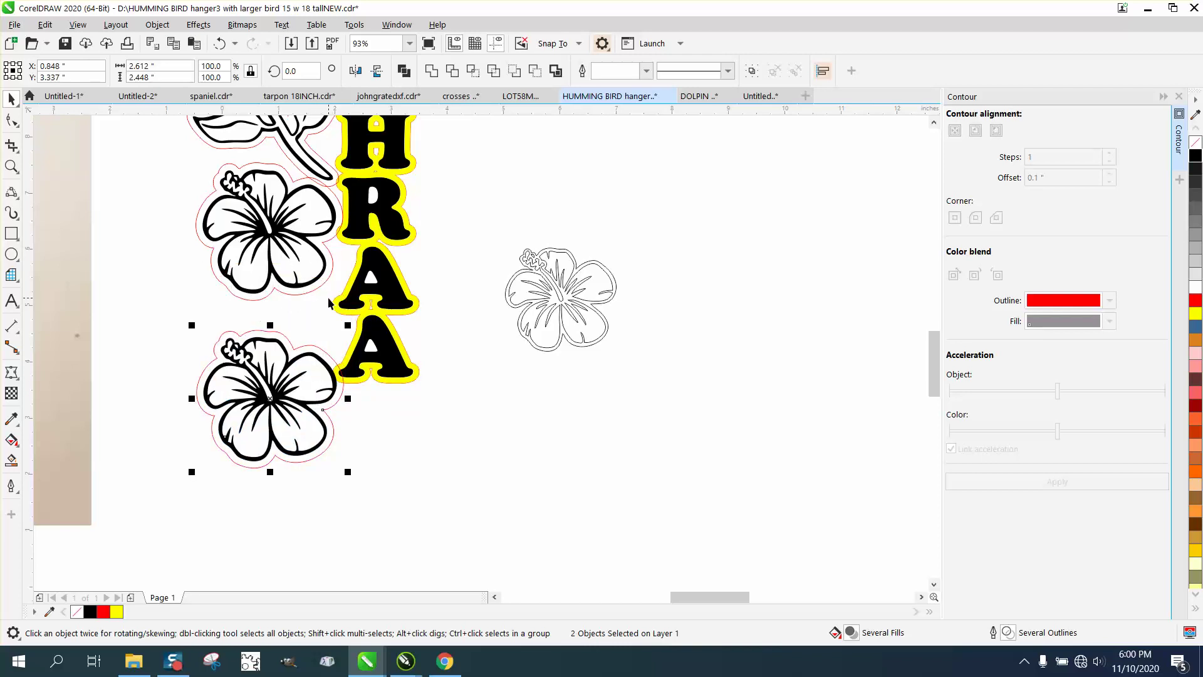
{"action": "key", "text": "Delete"}
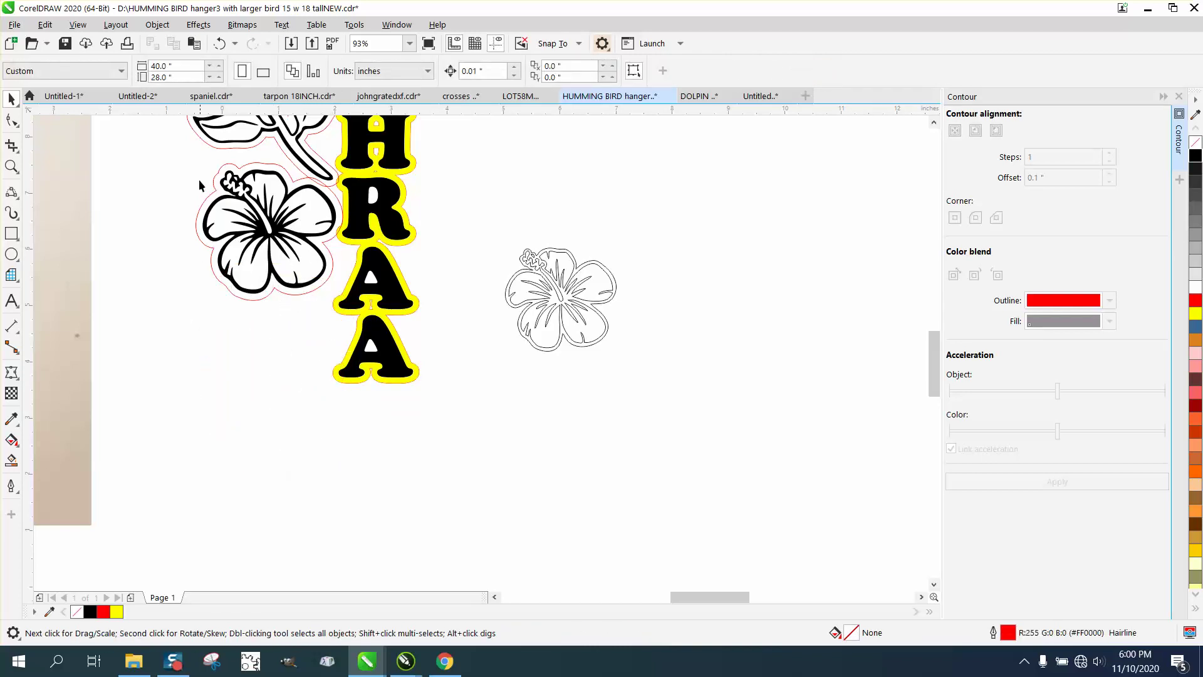
{"action": "left_click_drag", "start_coordinate": [251, 260], "coordinate": [331, 276]}
{"action": "left_click_drag", "start_coordinate": [271, 228], "coordinate": [297, 235]}
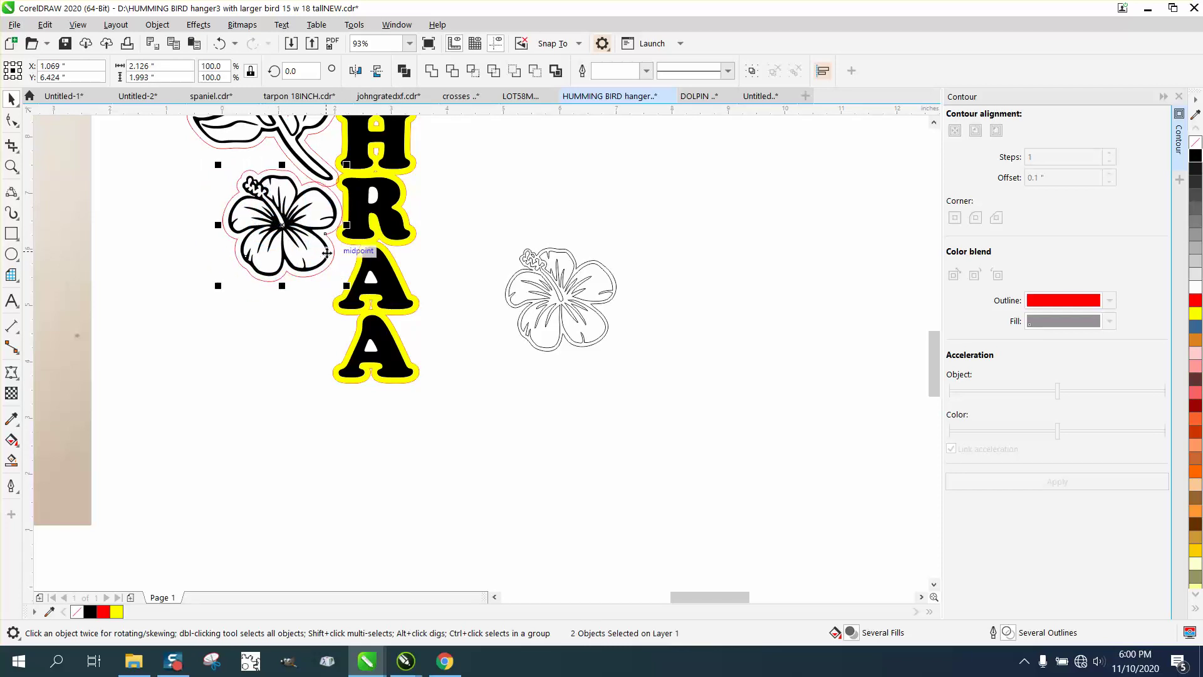
Delete the yellow fill behind the vertical lettering, keeping the red contour lines
{"action": "key", "text": "z"}
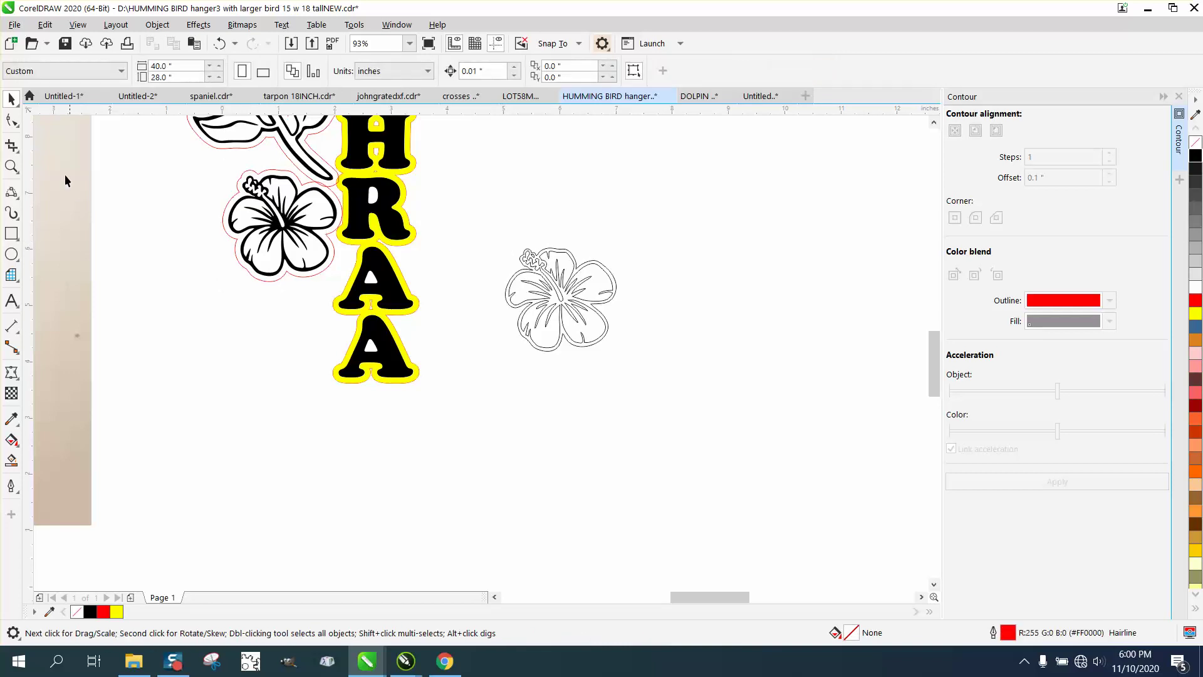
{"action": "left_click_drag", "start_coordinate": [263, 188], "coordinate": [470, 301]}
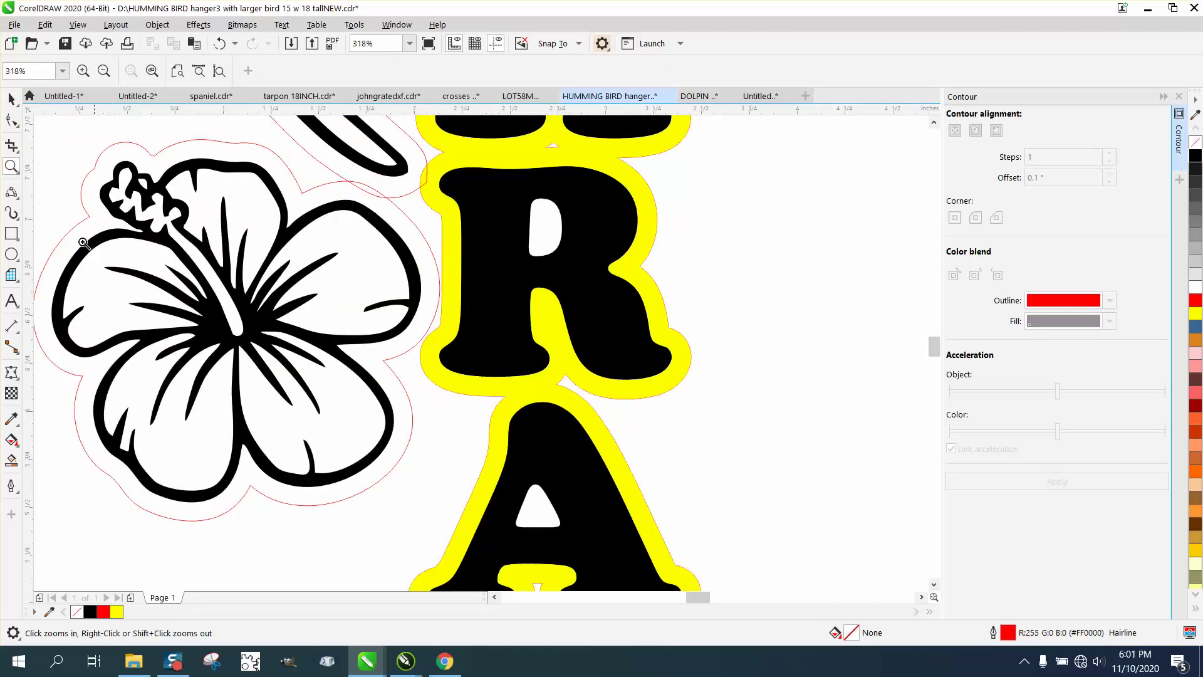
{"action": "left_click", "coordinate": [11, 99]}
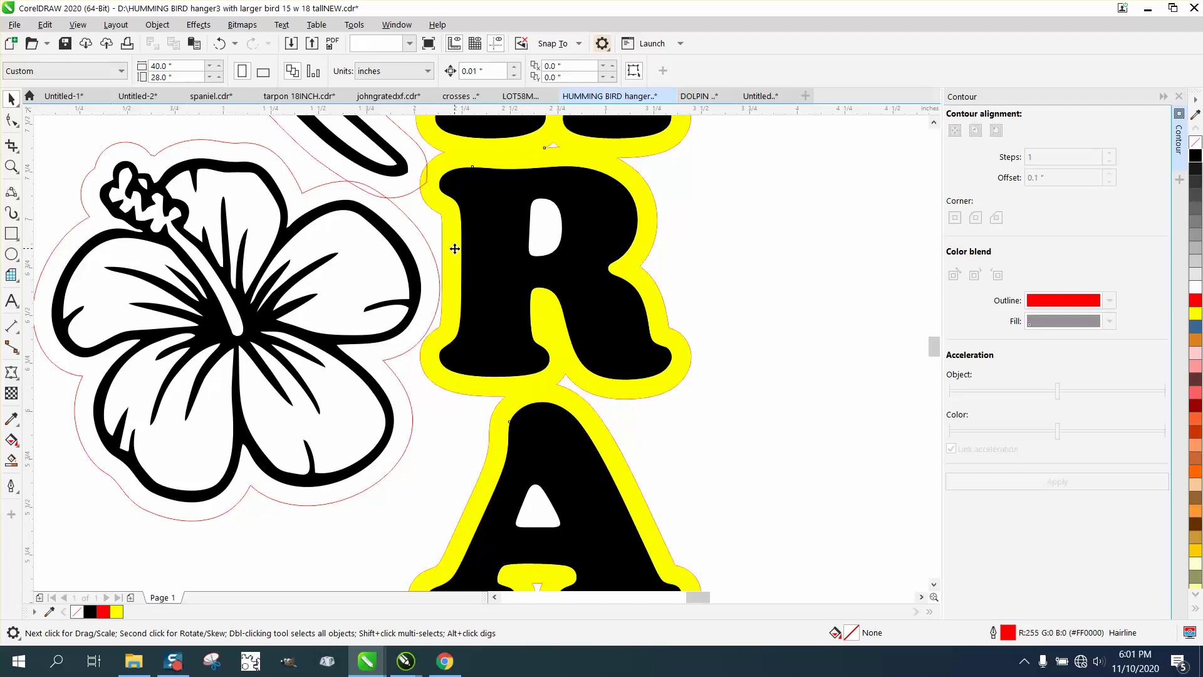
{"action": "left_click", "coordinate": [455, 249]}
{"action": "key", "text": "Delete"}
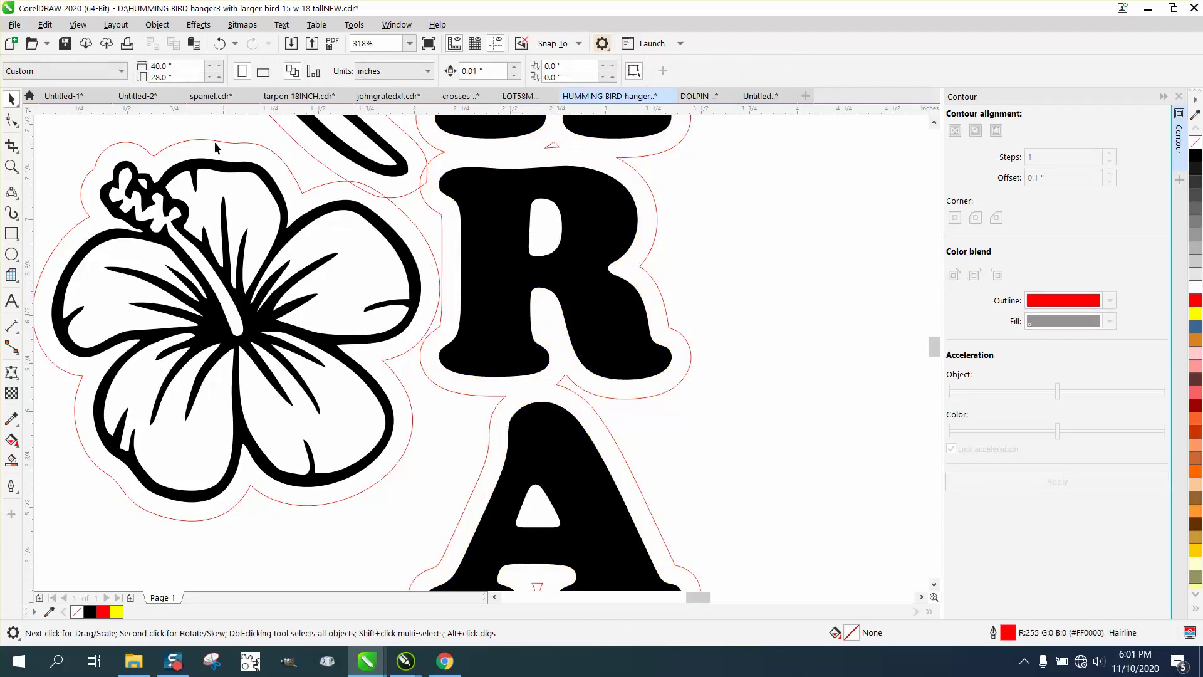
Select the hibiscus with its contour and nudge it 0.03 inches right, toward the lettering
{"action": "scroll", "coordinate": [251, 173], "scroll_direction": "down", "scroll_amount": 3}
{"action": "left_click_drag", "start_coordinate": [135, 145], "coordinate": [401, 354]}
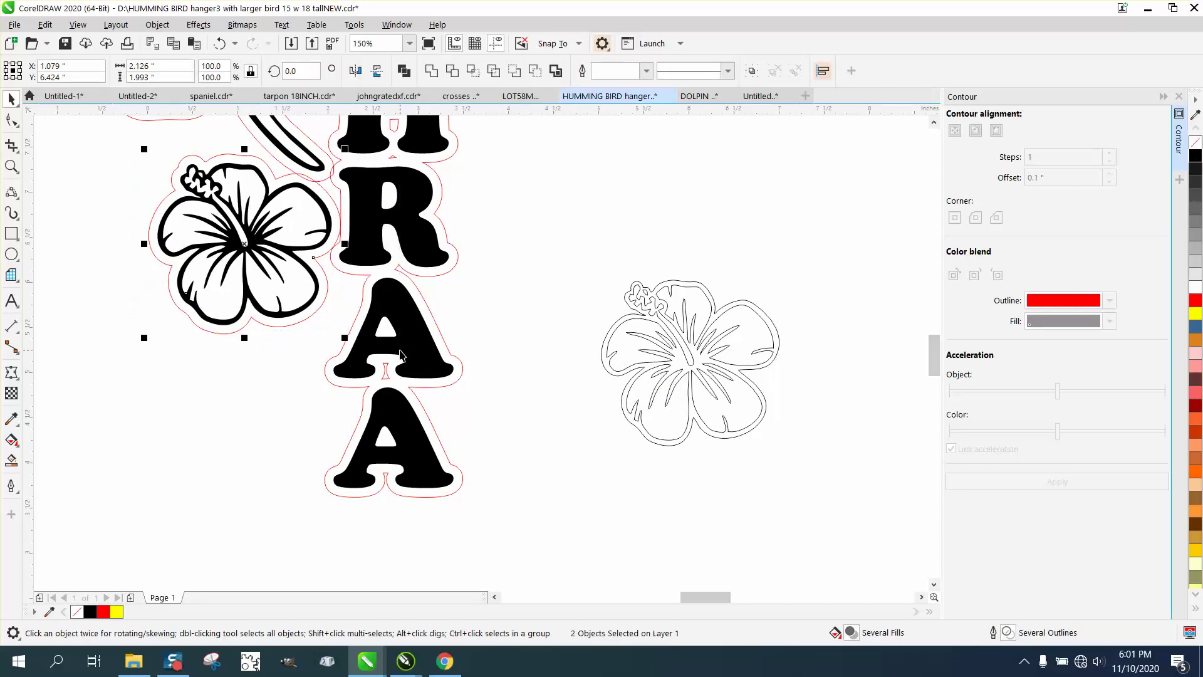
{"action": "key", "text": "Right"}
{"action": "key", "text": "Right"}
{"action": "key", "text": "Right"}
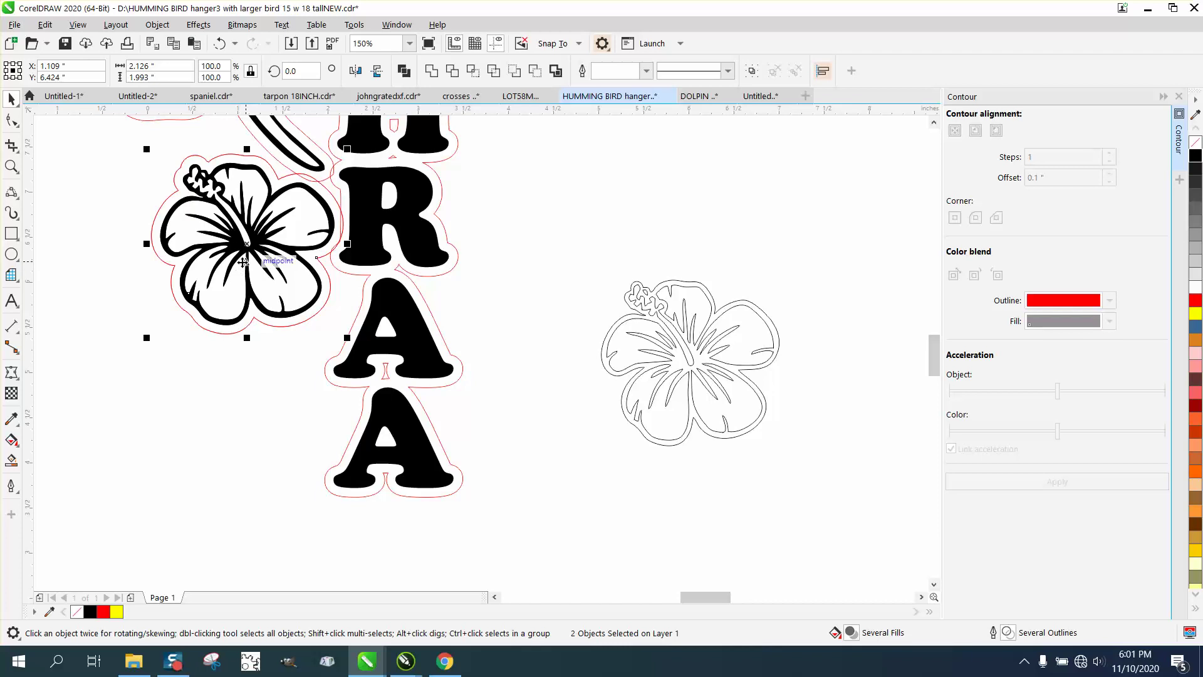
Duplicate the contoured hibiscus directly below the first, and nudge the copy 0.03 inches down and 0.02 inches right
{"action": "left_click_drag", "start_coordinate": [249, 257], "coordinate": [247, 424]}
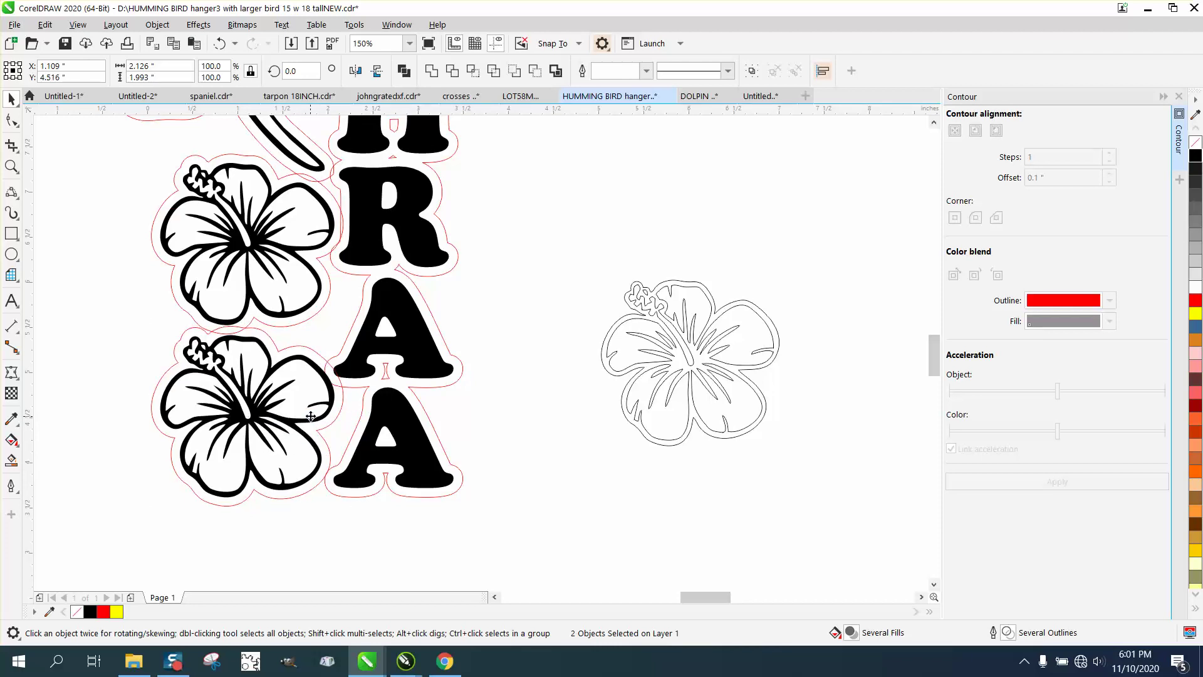
{"action": "key", "text": "Down"}
{"action": "key", "text": "Right"}
{"action": "key", "text": "Right"}
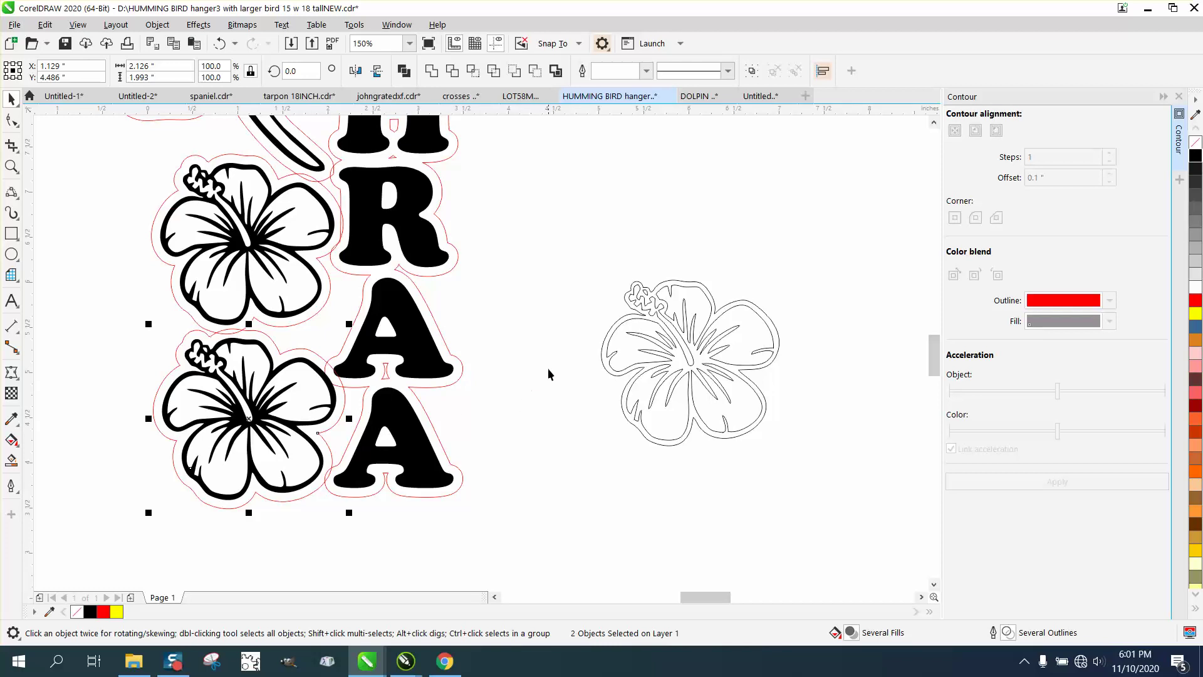
Delete the spare unfilled hibiscus line art and the yellow rectangle beside the hanger
{"action": "left_click", "coordinate": [589, 329]}
{"action": "left_click", "coordinate": [715, 419]}
{"action": "key", "text": "Delete"}
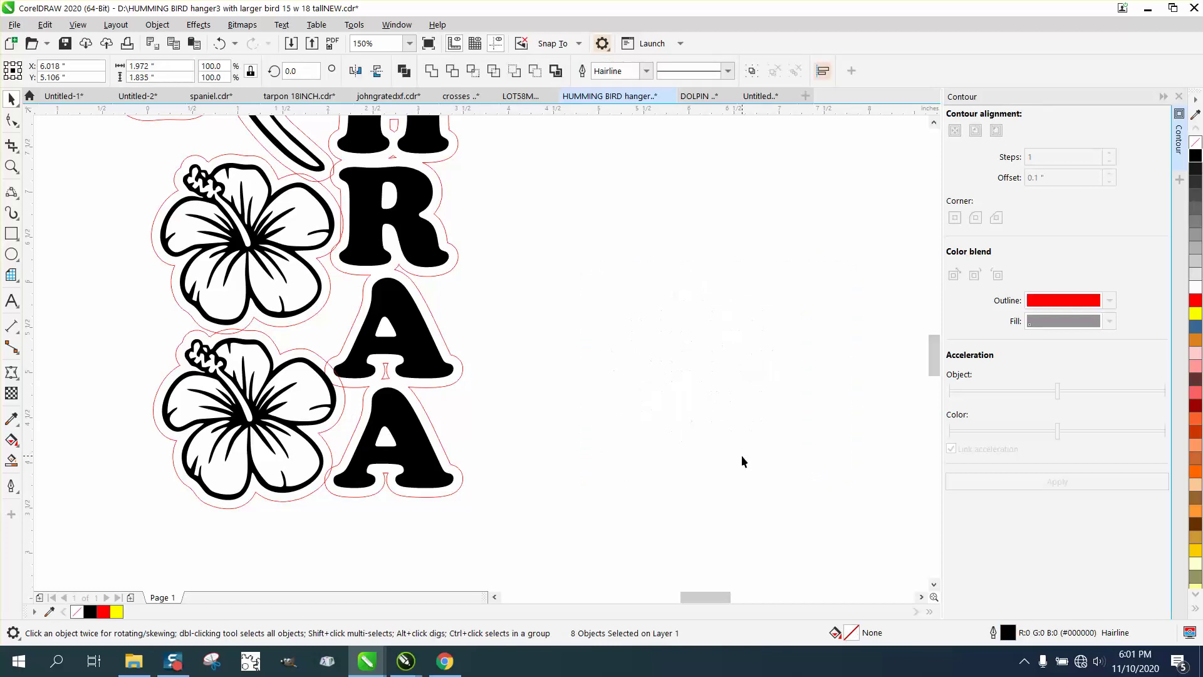
{"action": "scroll", "coordinate": [742, 455], "scroll_direction": "down", "scroll_amount": 1}
{"action": "left_click", "coordinate": [751, 148]}
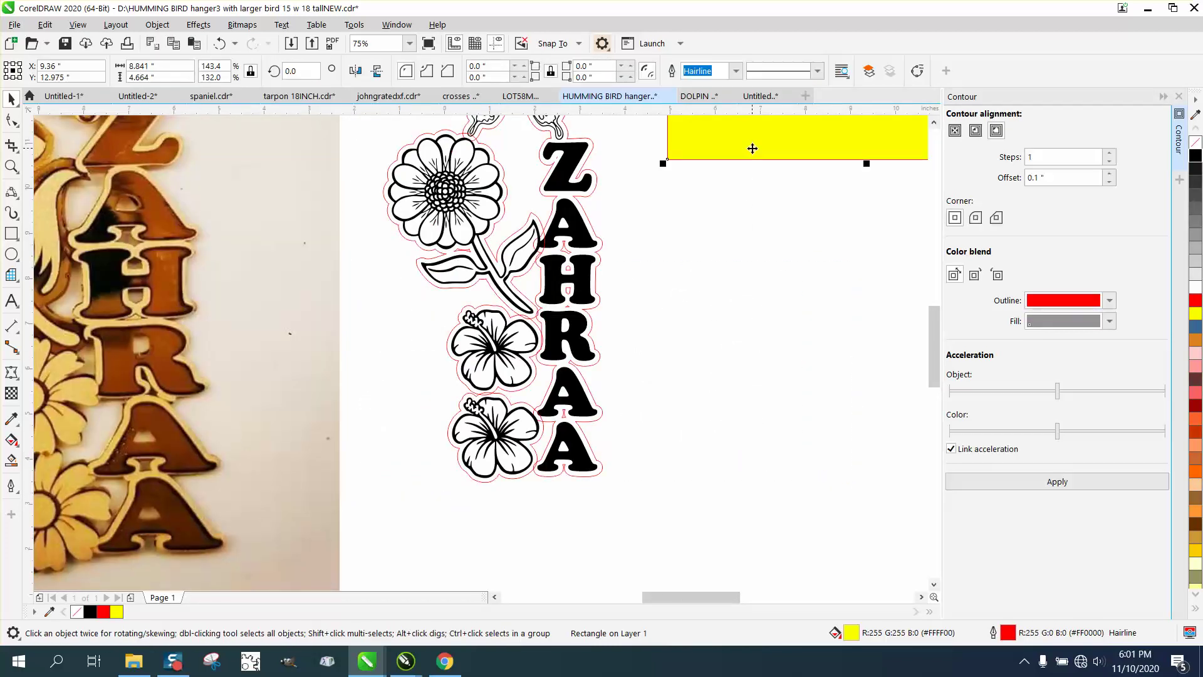
{"action": "key", "text": "Delete"}
Set the nudge distance to 3 inches and move the joined butterfly and lettering contour 6 inches right
{"action": "double_click", "coordinate": [482, 71]}
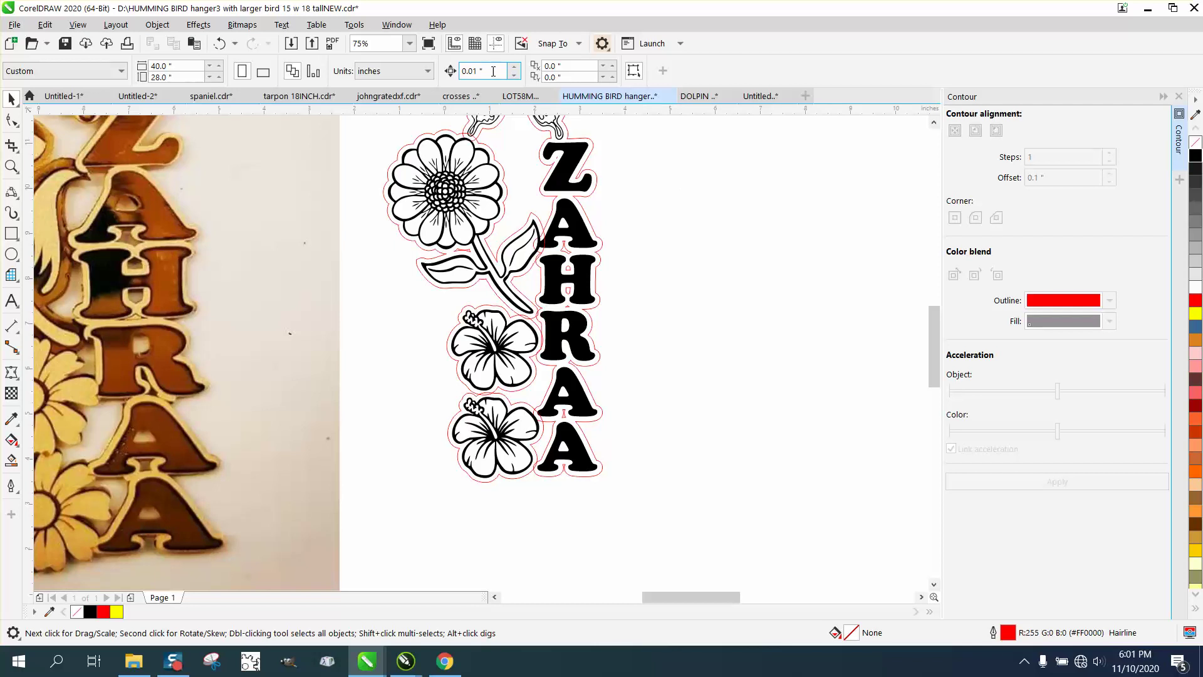
{"action": "type", "text": "3"}
{"action": "left_click", "coordinate": [578, 161]}
{"action": "scroll", "coordinate": [619, 205], "scroll_direction": "down", "scroll_amount": 1}
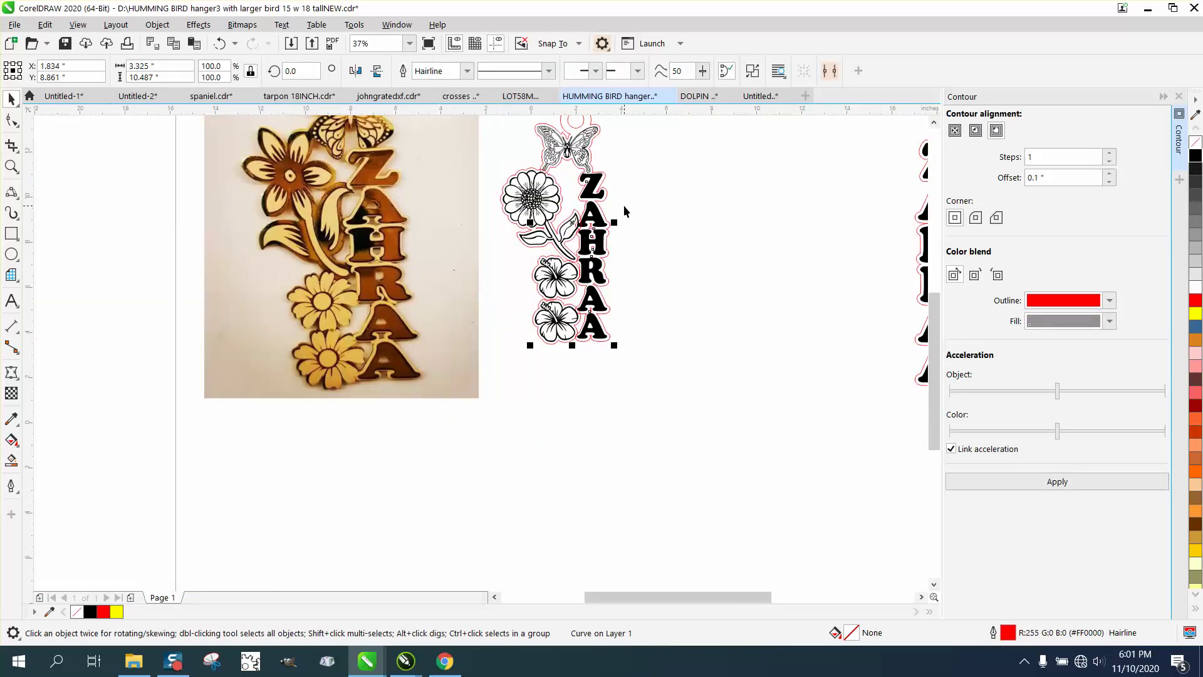
{"action": "key", "text": "Right"}
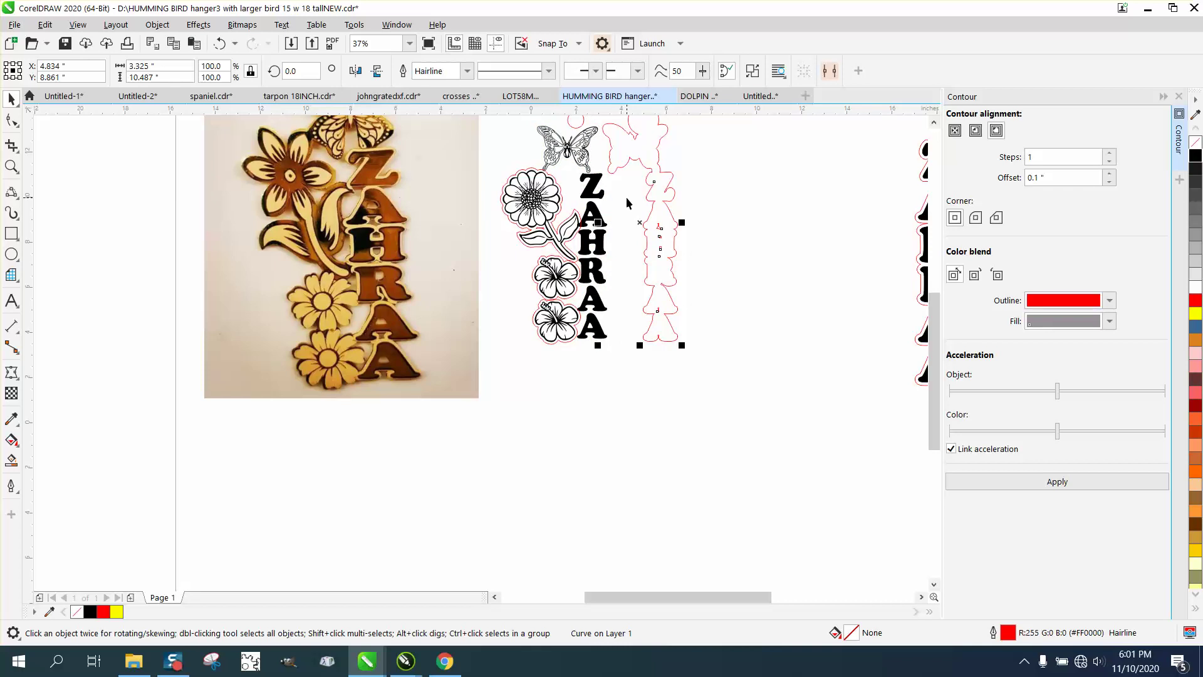
{"action": "key", "text": "Right"}
Move the daisy contour and the hanging ring's inner circle 6 inches right to join the lettering contour
{"action": "left_click", "coordinate": [564, 189]}
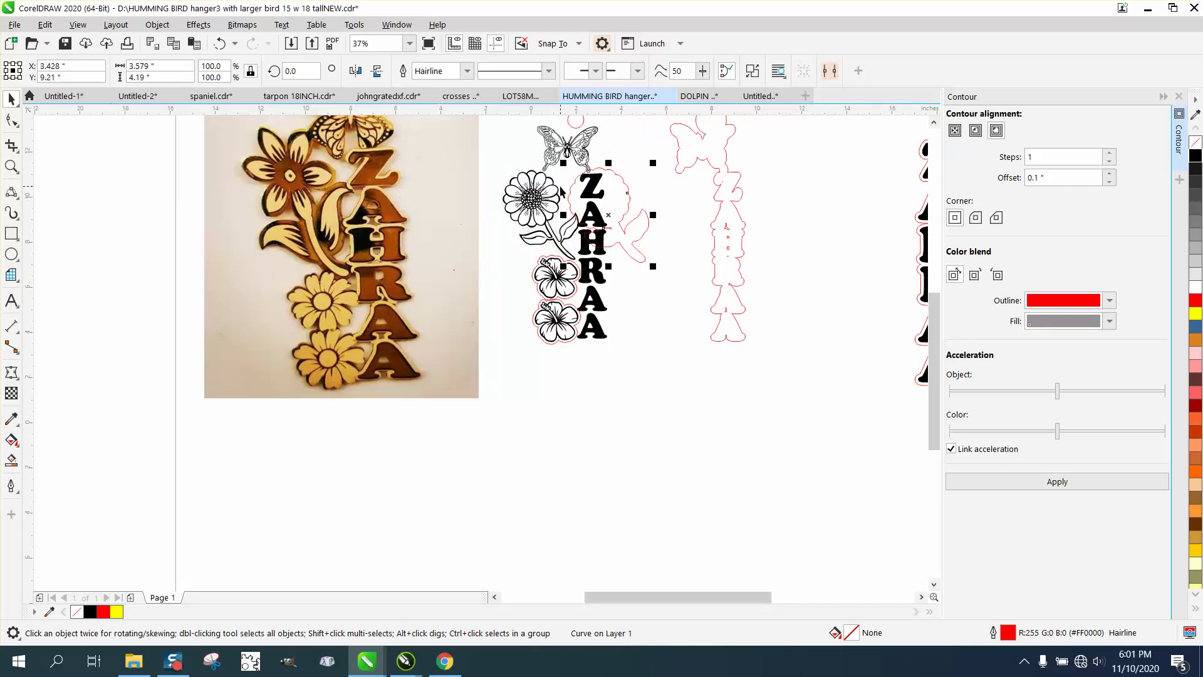
{"action": "key", "text": "Right"}
{"action": "key", "text": "Right"}
{"action": "left_click", "coordinate": [576, 128]}
{"action": "key", "text": "Right"}
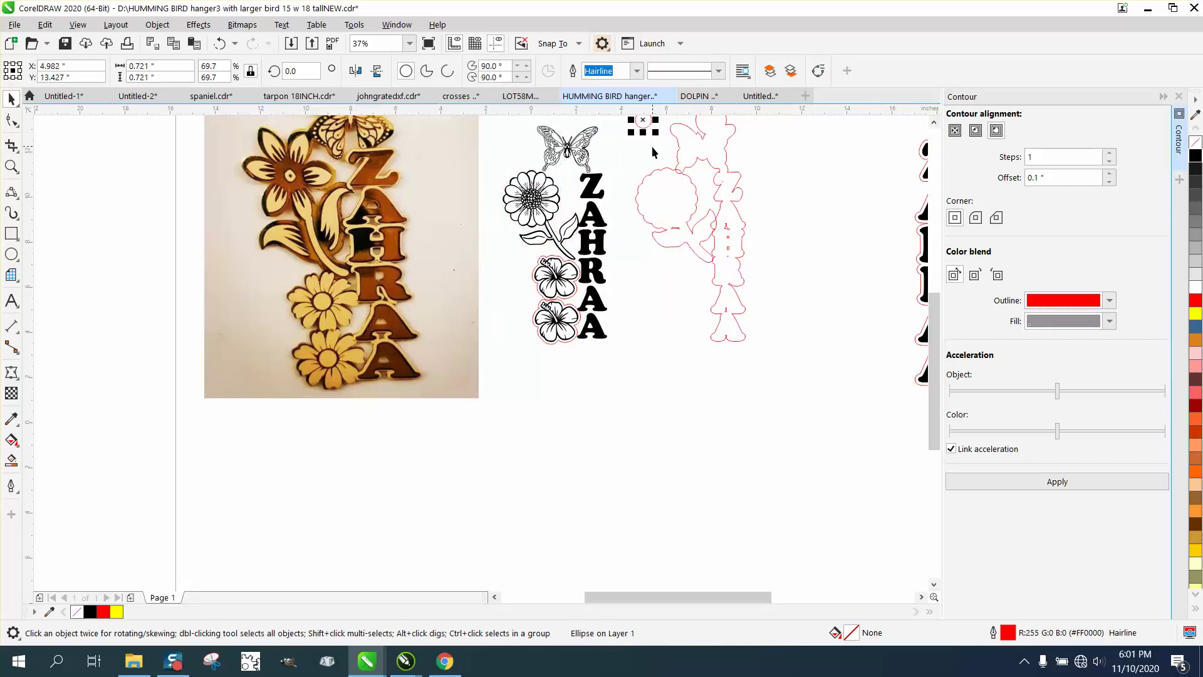
{"action": "key", "text": "Right"}
Move the contours of both hibiscus flowers 6 inches right to join the other contours
{"action": "left_click", "coordinate": [579, 280]}
{"action": "key", "text": "Right"}
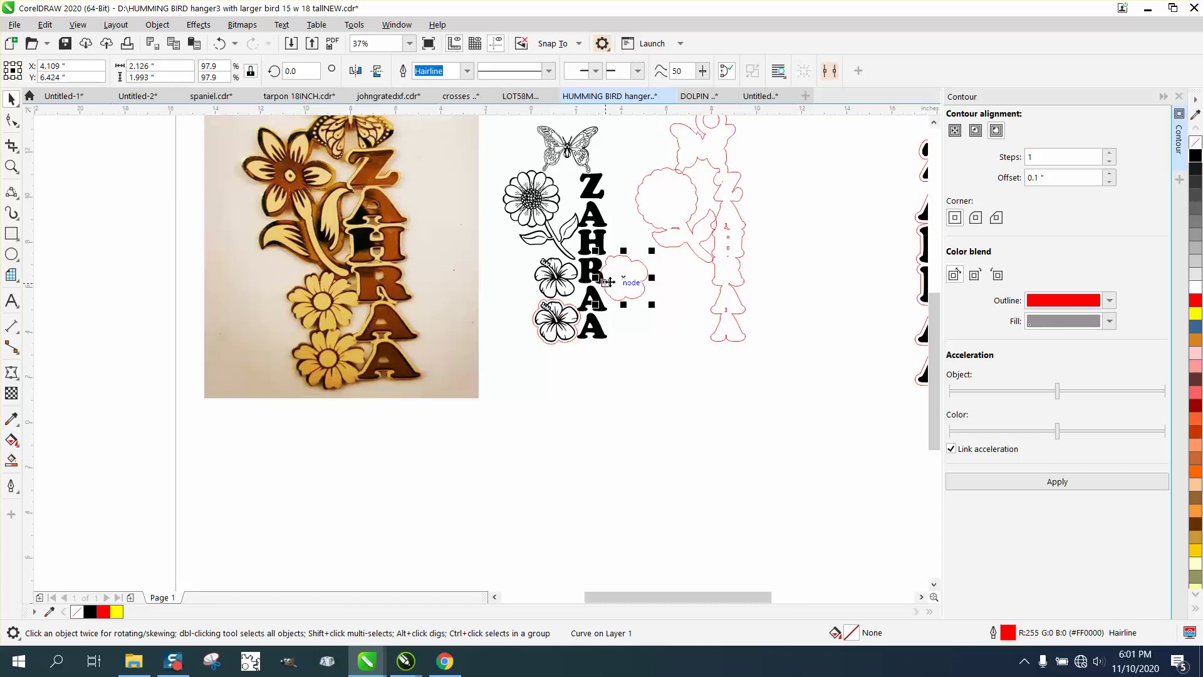
{"action": "key", "text": "Right"}
{"action": "left_click", "coordinate": [535, 319]}
{"action": "key", "text": "Right"}
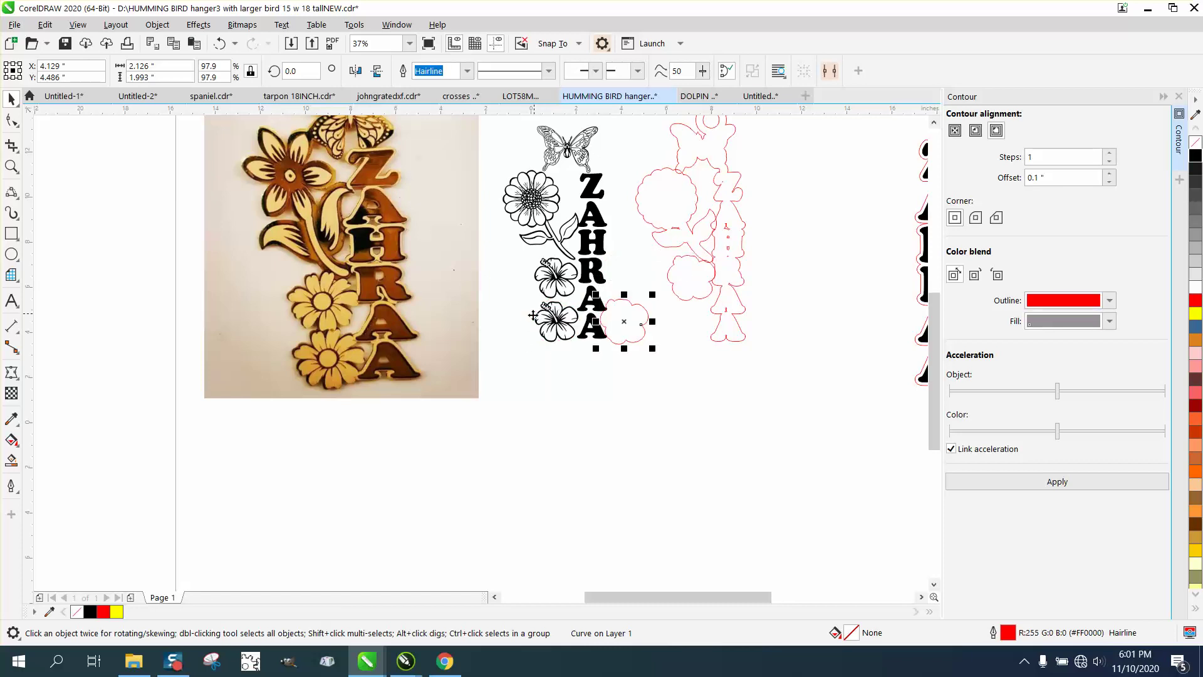
{"action": "key", "text": "Right"}
Move the ring's inner circle 6 inches back left and weld the remaining contours into a single outline
{"action": "scroll", "coordinate": [753, 280], "scroll_direction": "down", "scroll_amount": 2}
{"action": "left_click", "coordinate": [733, 225]}
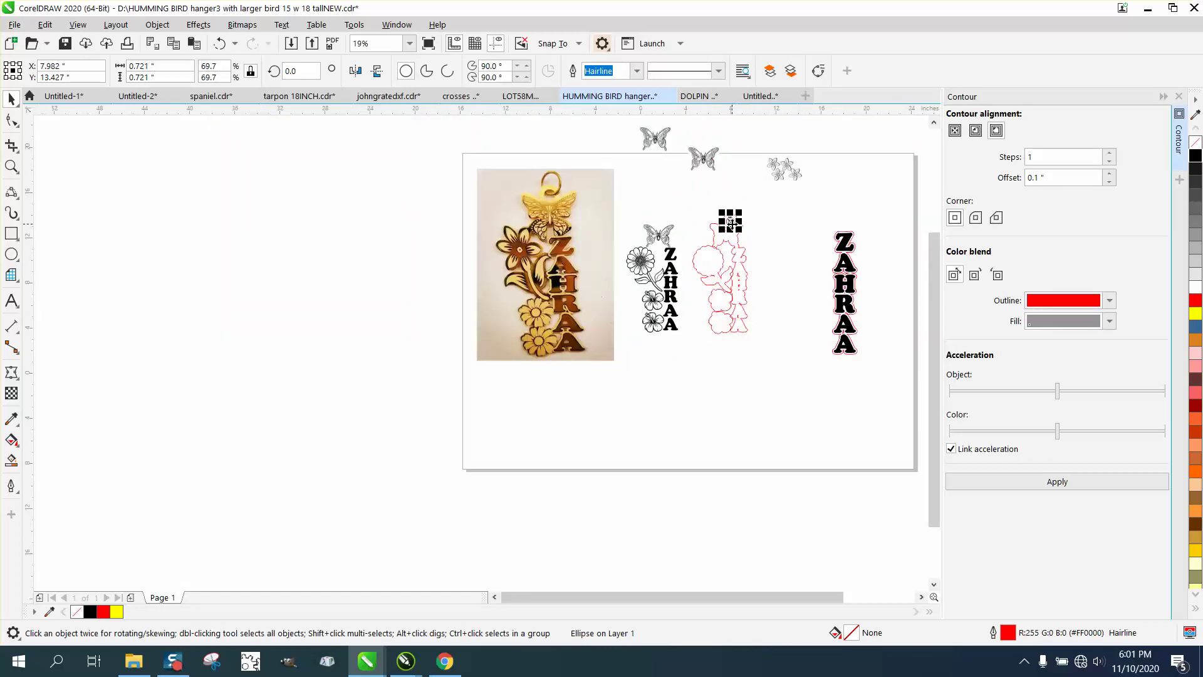
{"action": "key", "text": "Left"}
{"action": "key", "text": "Left"}
{"action": "left_click_drag", "start_coordinate": [685, 188], "coordinate": [785, 364]}
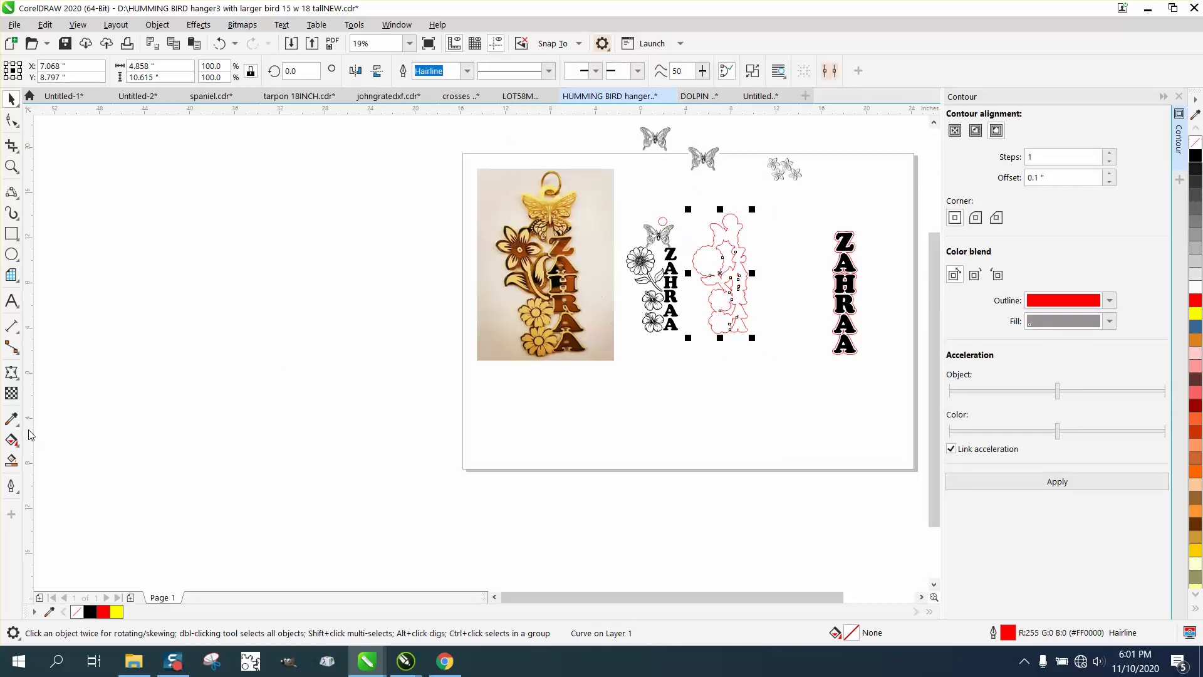
Try filling the welded outline with yellow using Smart Fill, and undo the fill
{"action": "left_click", "coordinate": [11, 461]}
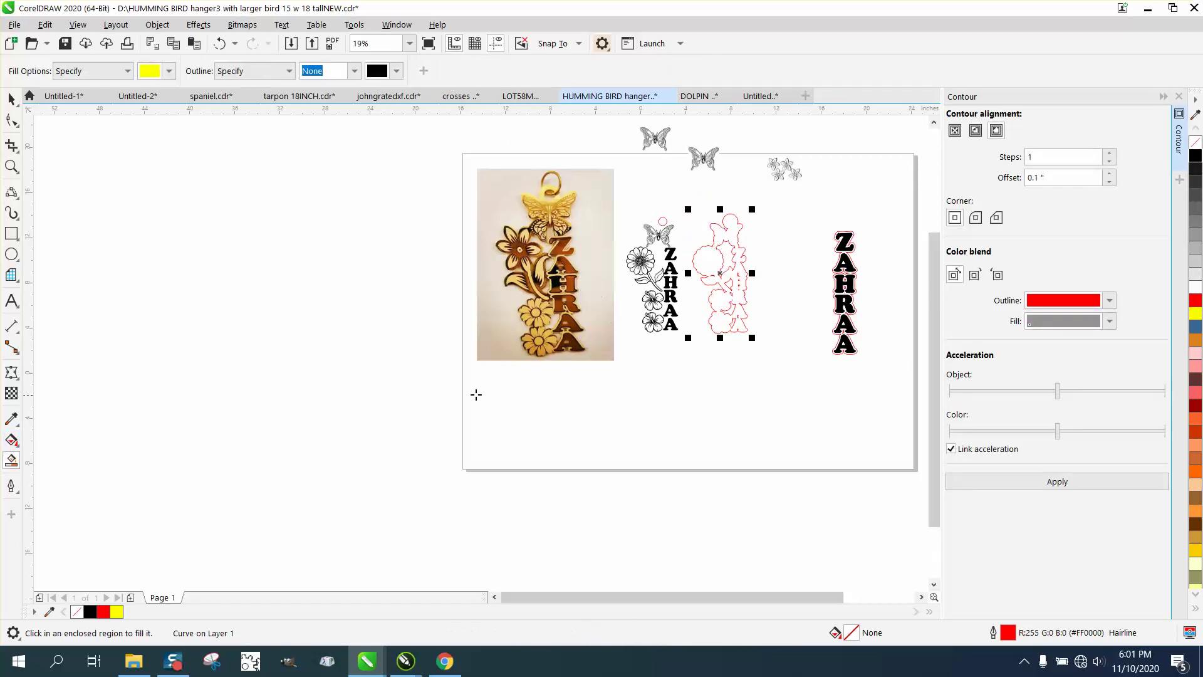
{"action": "left_click", "coordinate": [719, 301]}
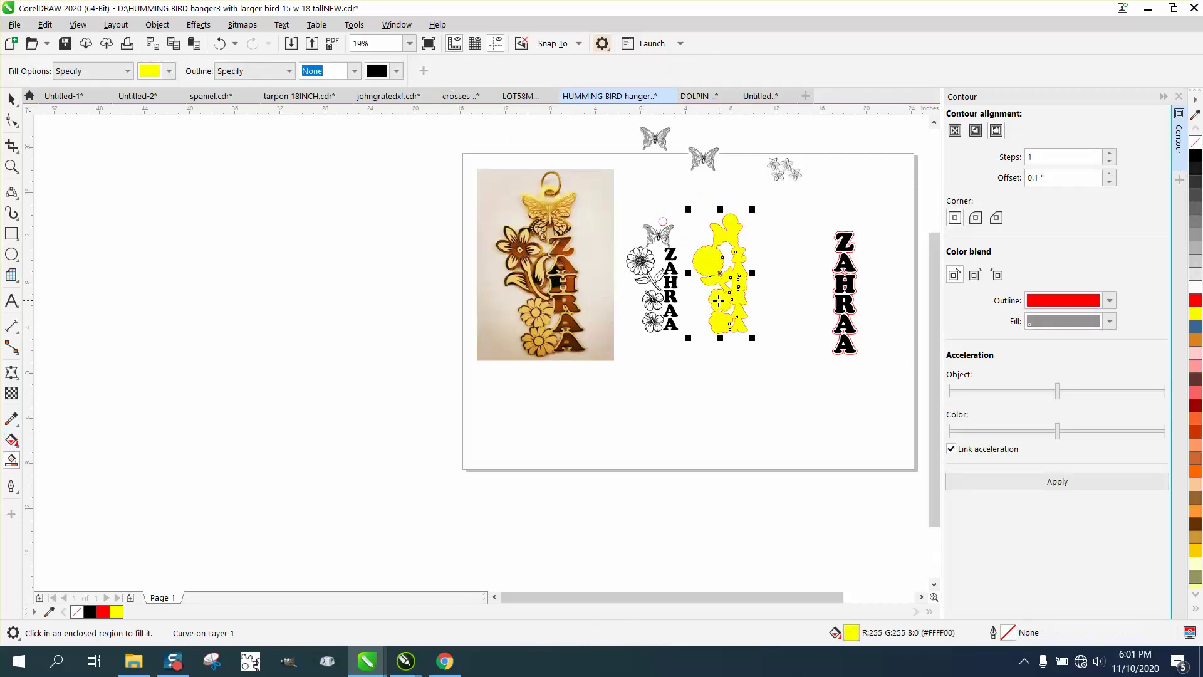
{"action": "left_click", "coordinate": [220, 44]}
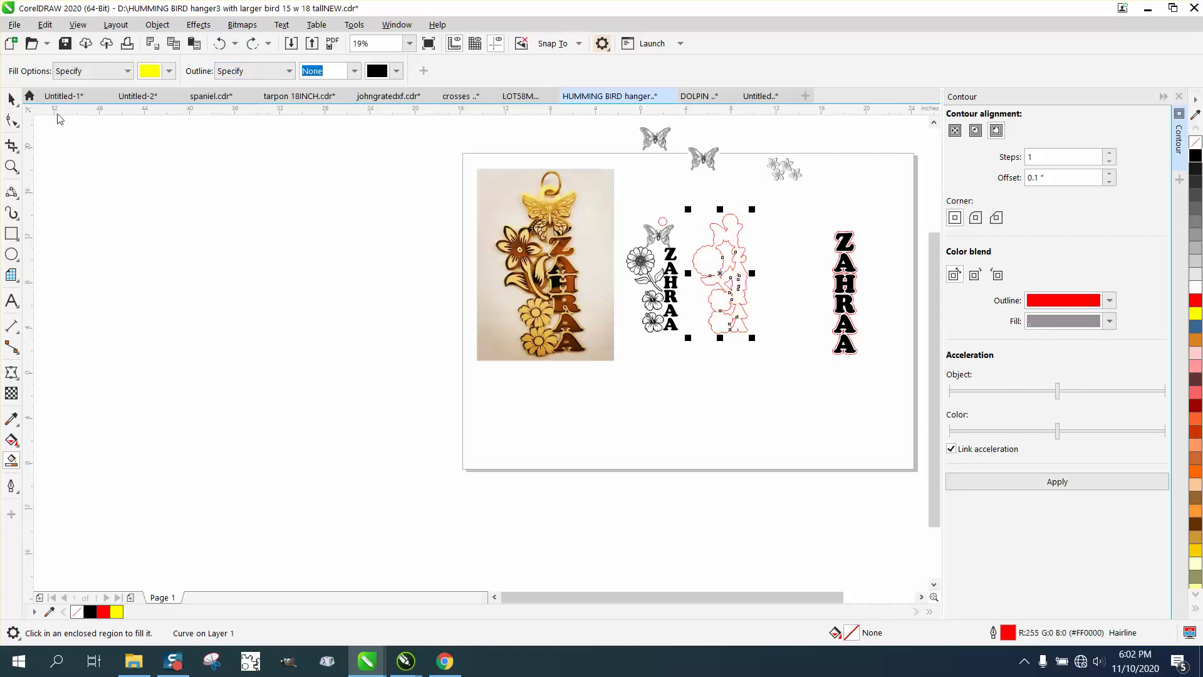
Move the welded outline 6 inches left, back around the butterfly, flowers and lettering
{"action": "left_click", "coordinate": [11, 99]}
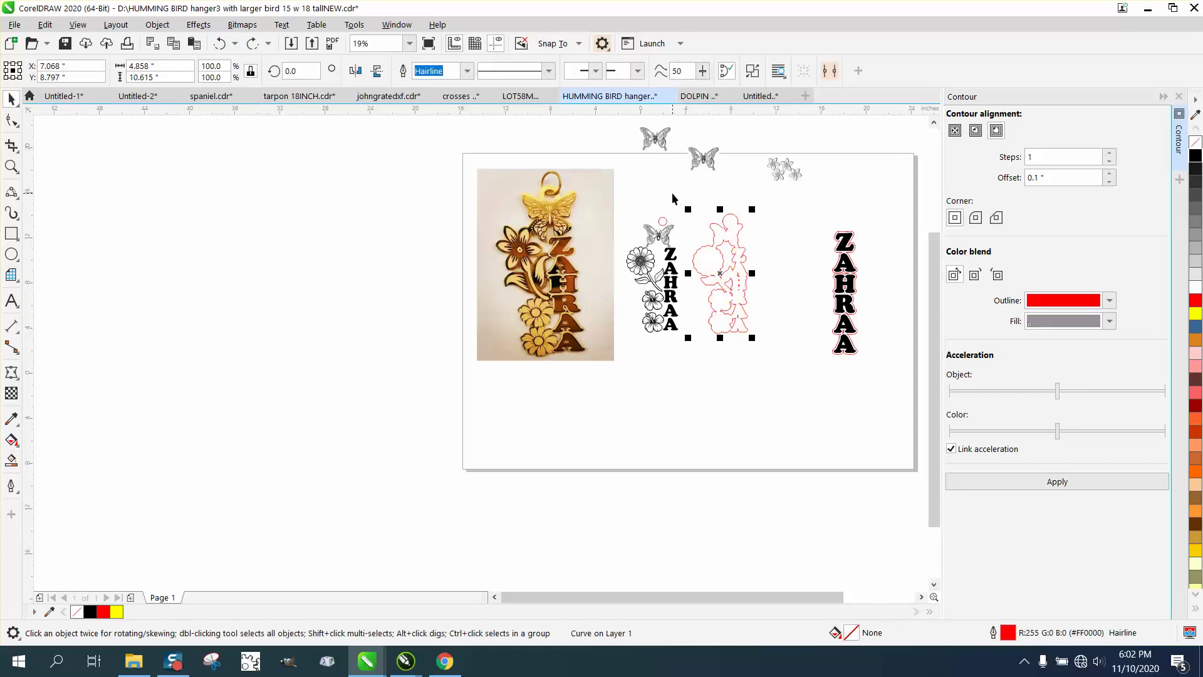
{"action": "key", "text": "Left"}
{"action": "key", "text": "Left"}
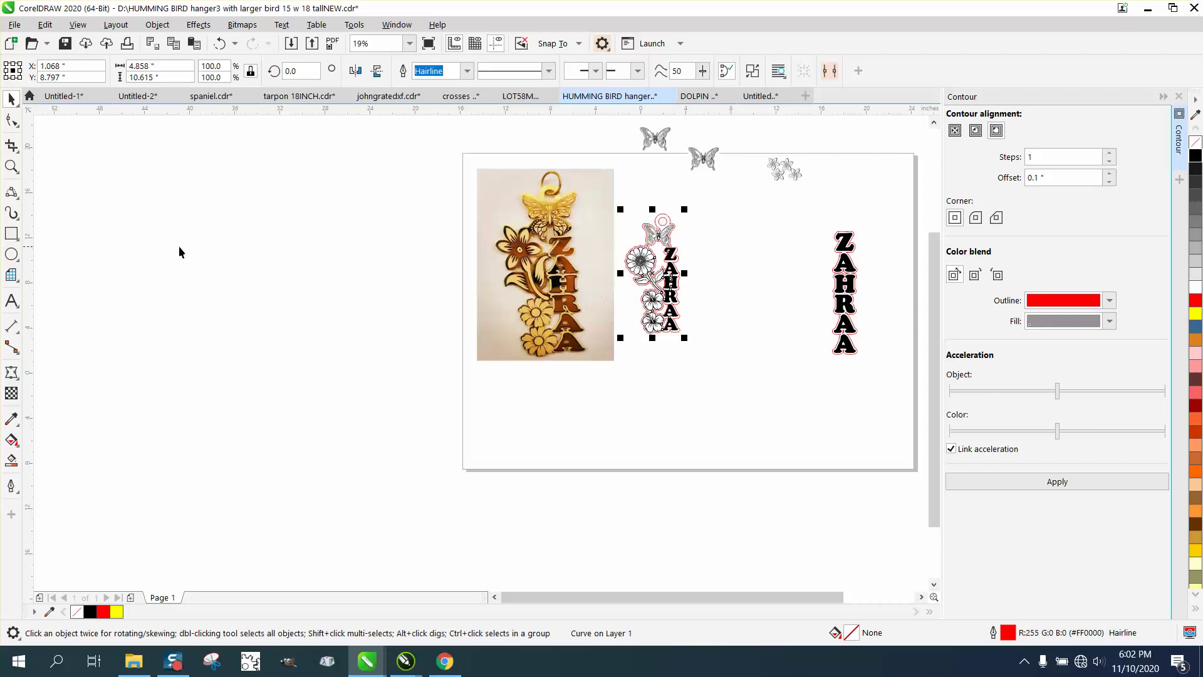
Examine the assembled hanger and its continuous outline up close and compare it with the reference photo
{"action": "left_click", "coordinate": [11, 167]}
{"action": "left_click", "coordinate": [771, 390]}
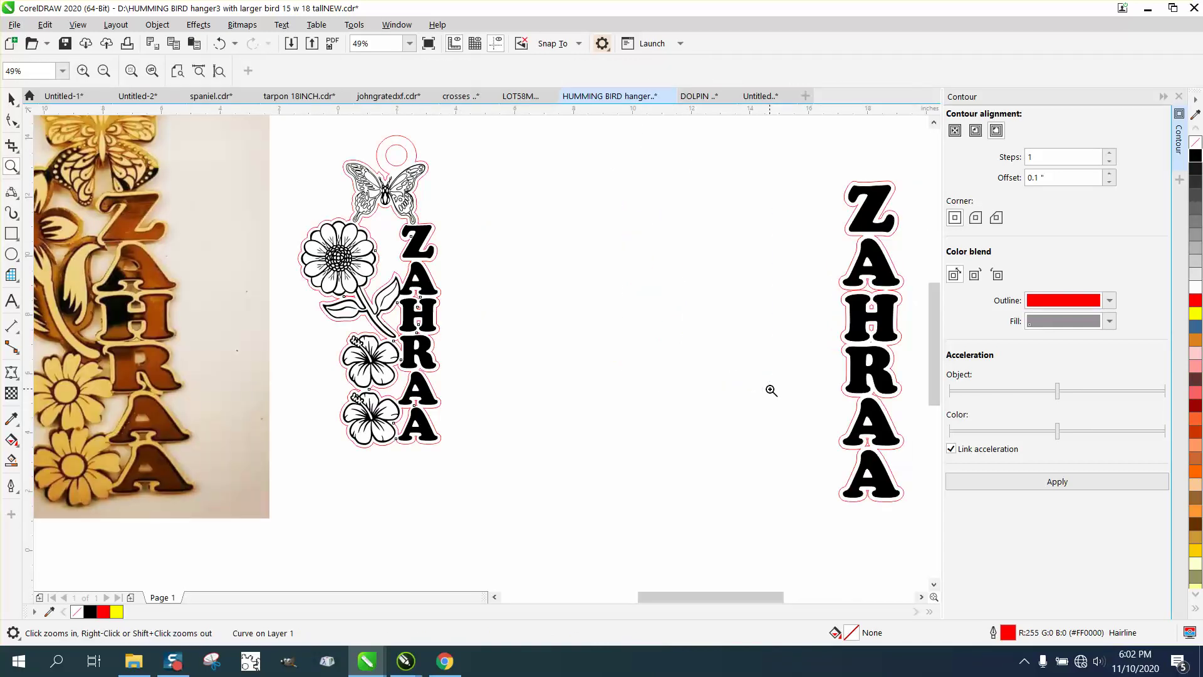
{"action": "left_click_drag", "start_coordinate": [298, 126], "coordinate": [673, 462]}
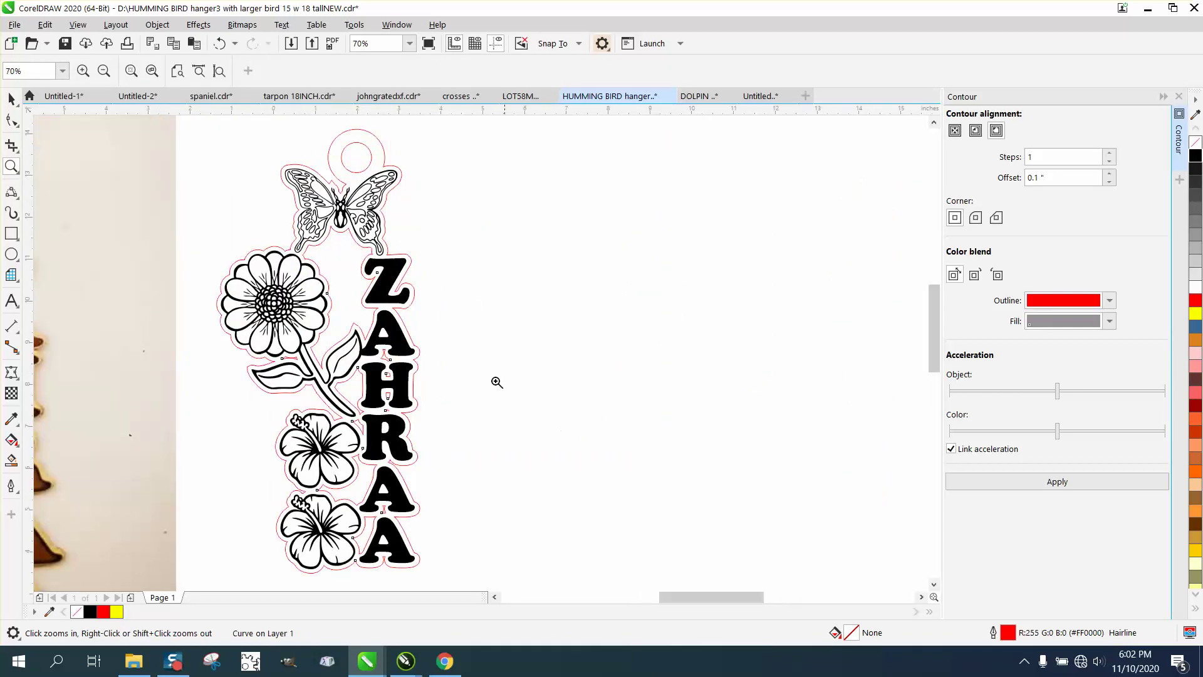
{"action": "scroll", "coordinate": [393, 306], "scroll_direction": "down", "scroll_amount": 2}
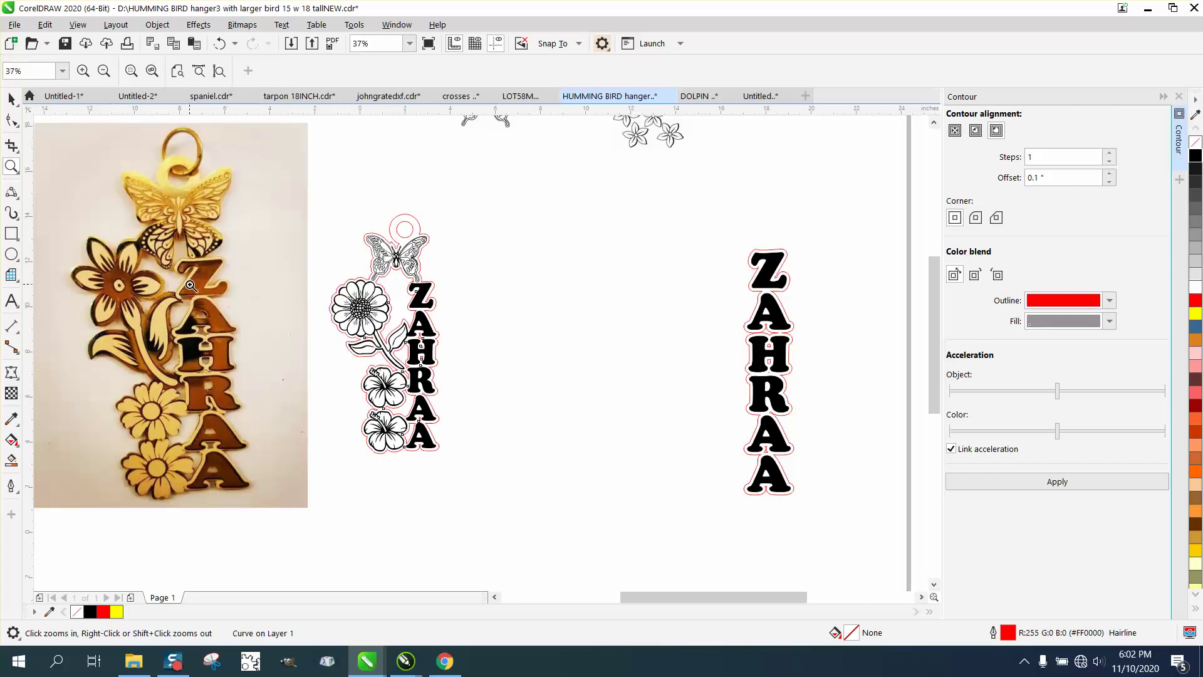
{"action": "left_click_drag", "start_coordinate": [324, 271], "coordinate": [528, 345]}
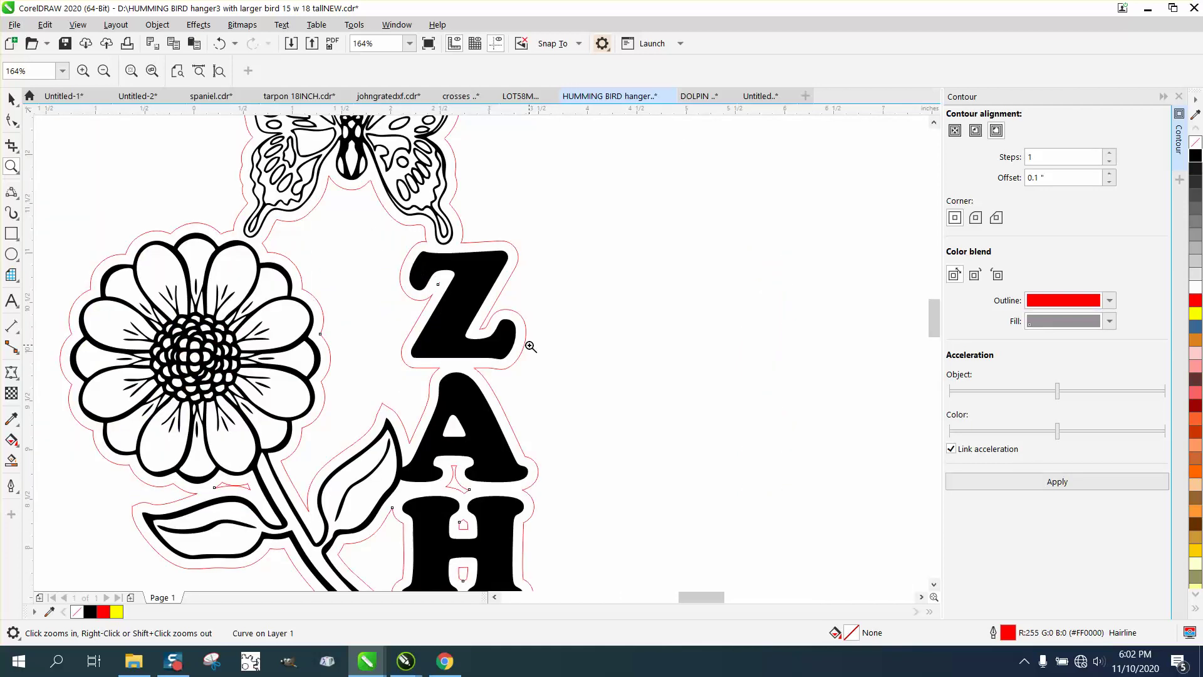
{"action": "right_click", "coordinate": [526, 338]}
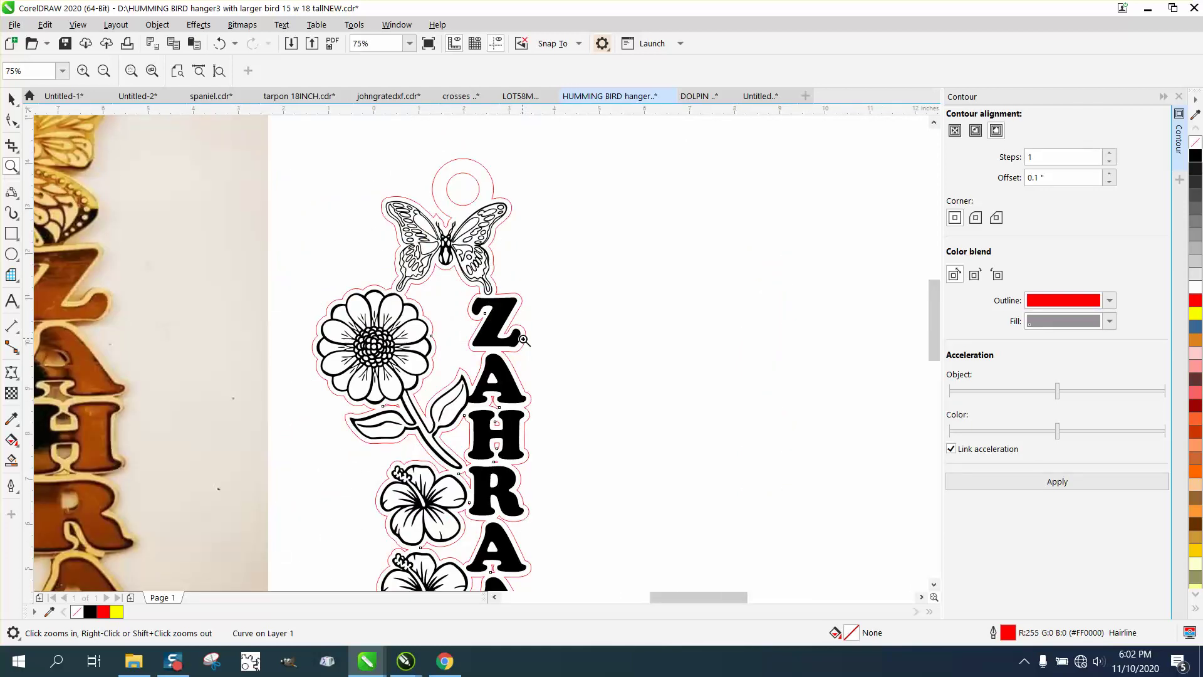
{"action": "right_click", "coordinate": [524, 339]}
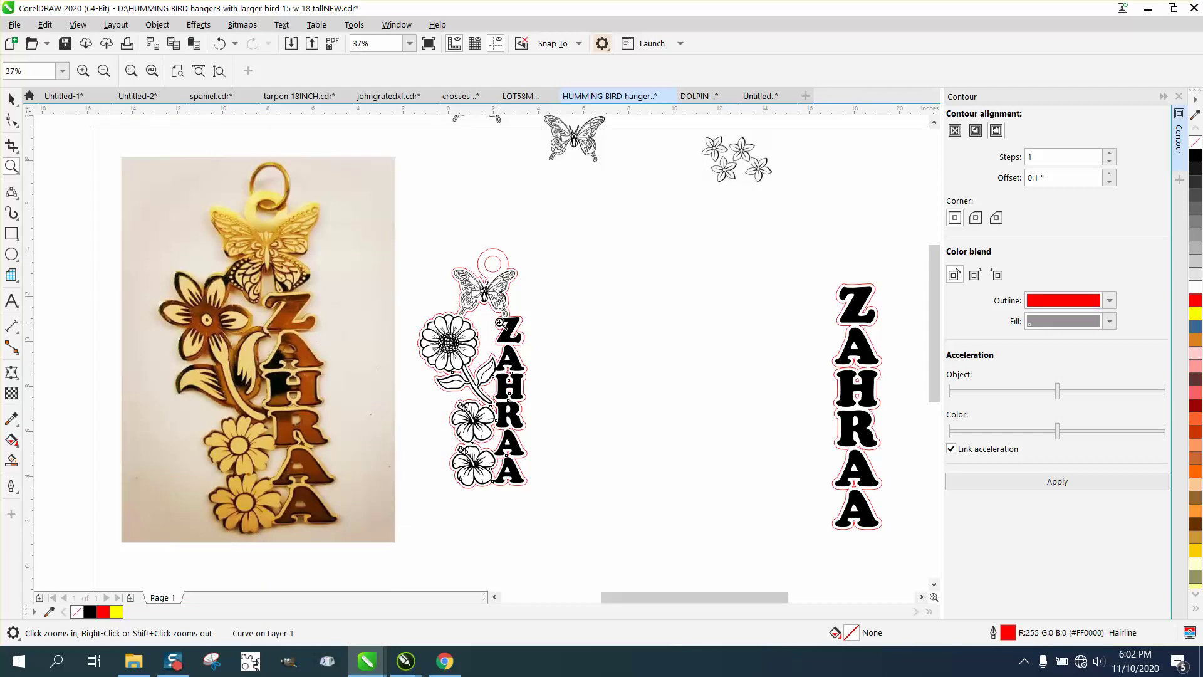
Select the whole hanger and scale it down proportionally to just over half its size
{"action": "left_click", "coordinate": [11, 99]}
{"action": "left_click_drag", "start_coordinate": [400, 216], "coordinate": [655, 521]}
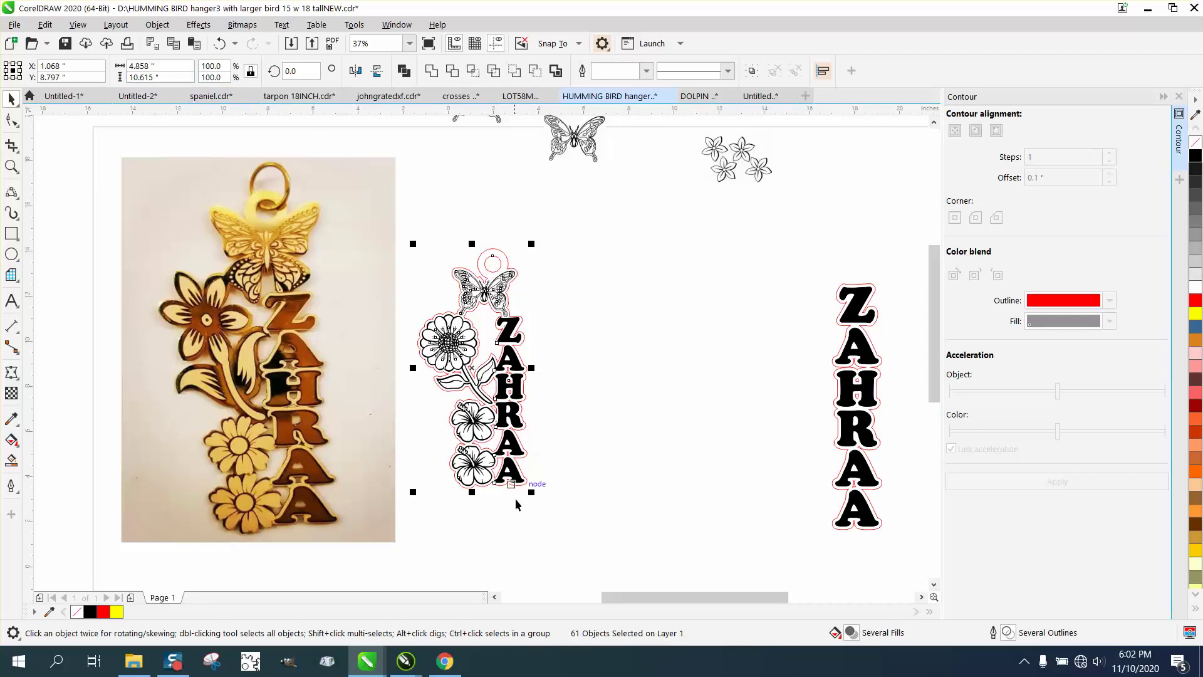
{"action": "left_click_drag", "start_coordinate": [533, 494], "coordinate": [481, 385]}
{"action": "left_click", "coordinate": [617, 390]}
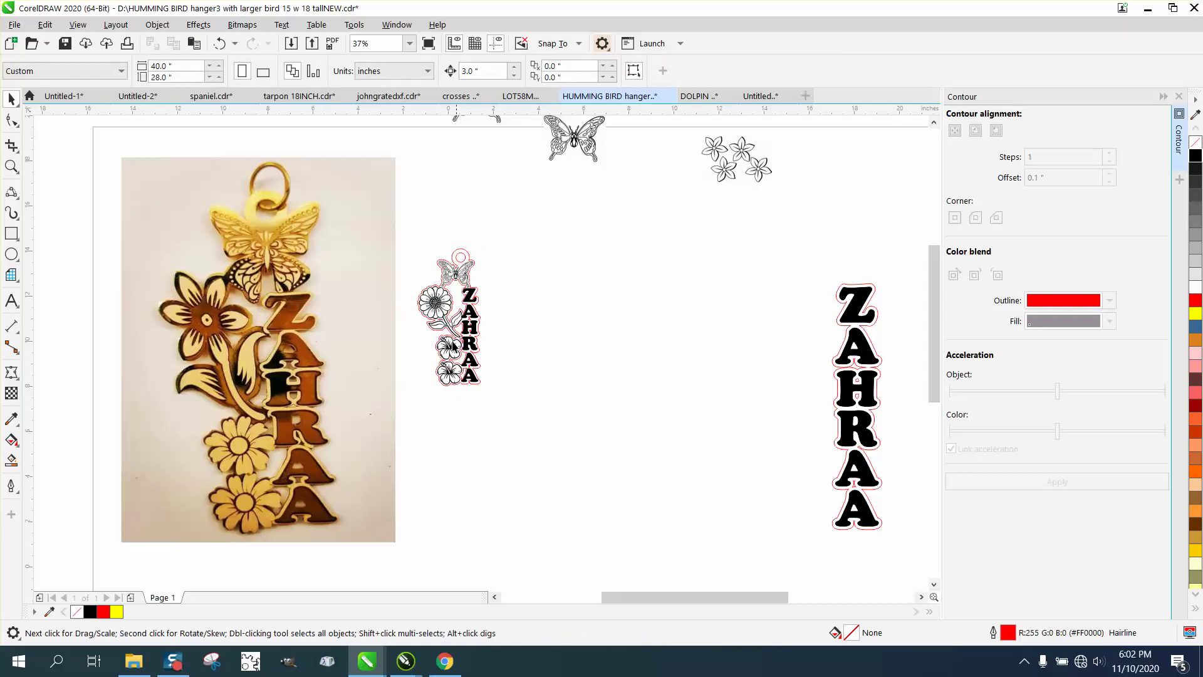
Examine the scaled-down hanger and its cut outline up close around the daisy stem, leaves and lettering
{"action": "left_click", "coordinate": [11, 166]}
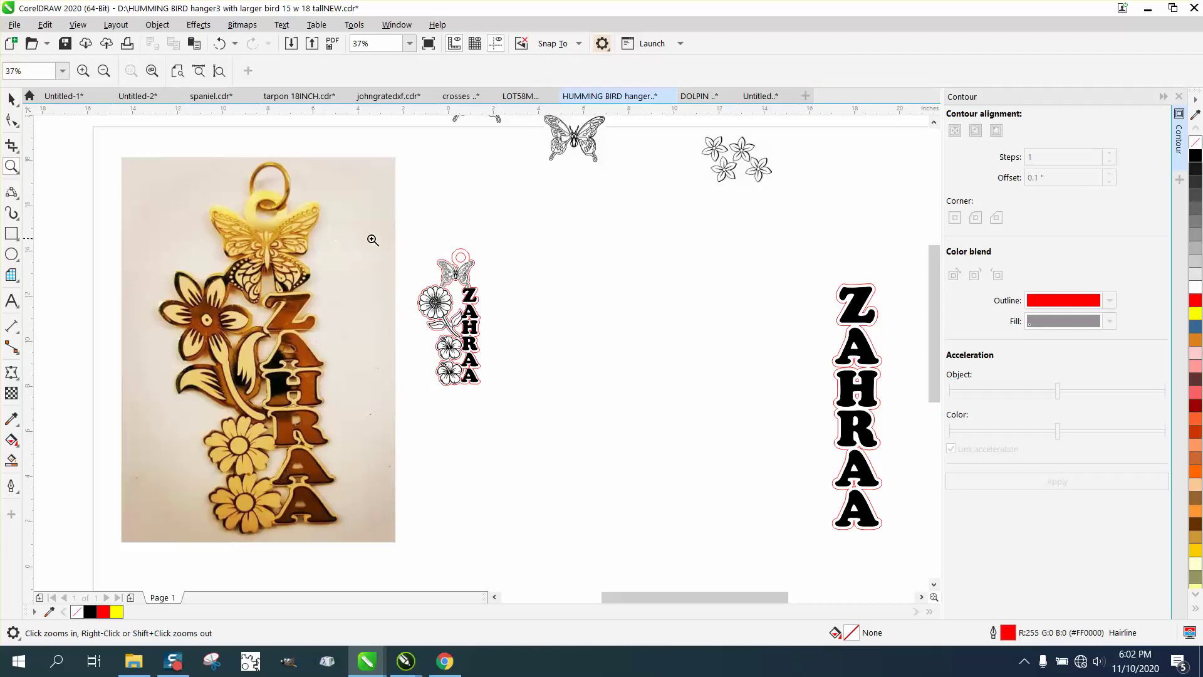
{"action": "left_click_drag", "start_coordinate": [395, 238], "coordinate": [646, 453]}
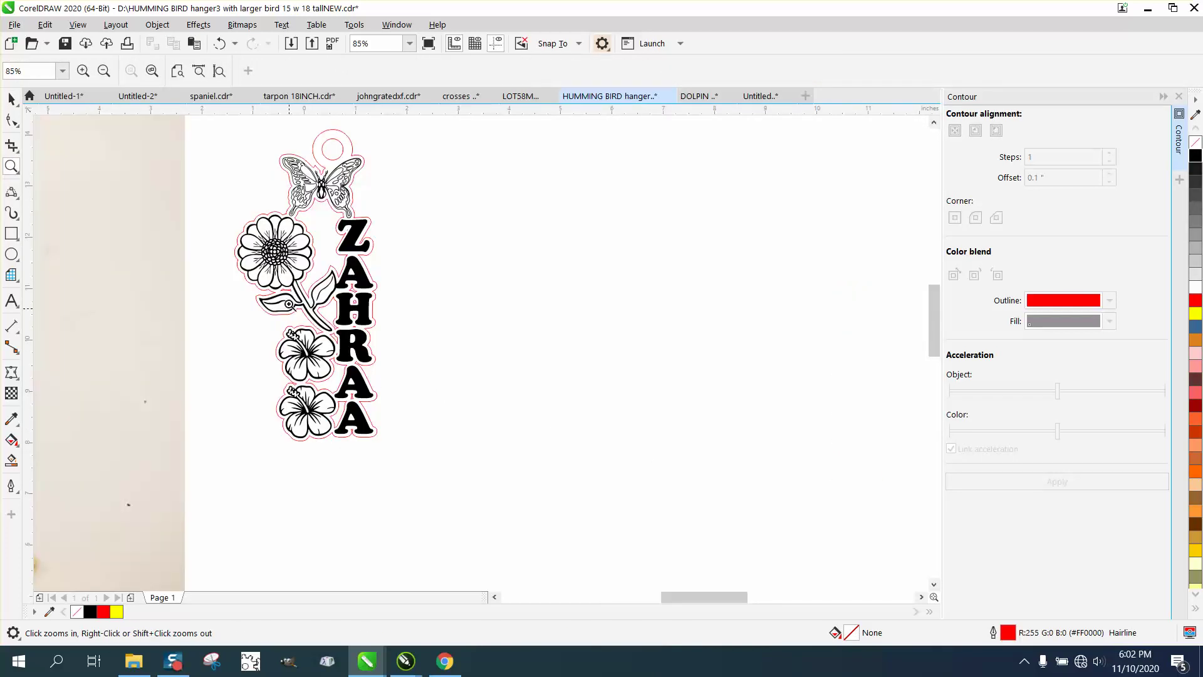
{"action": "left_click_drag", "start_coordinate": [276, 280], "coordinate": [379, 327]}
{"action": "right_click", "coordinate": [378, 327]}
{"action": "right_click", "coordinate": [489, 363]}
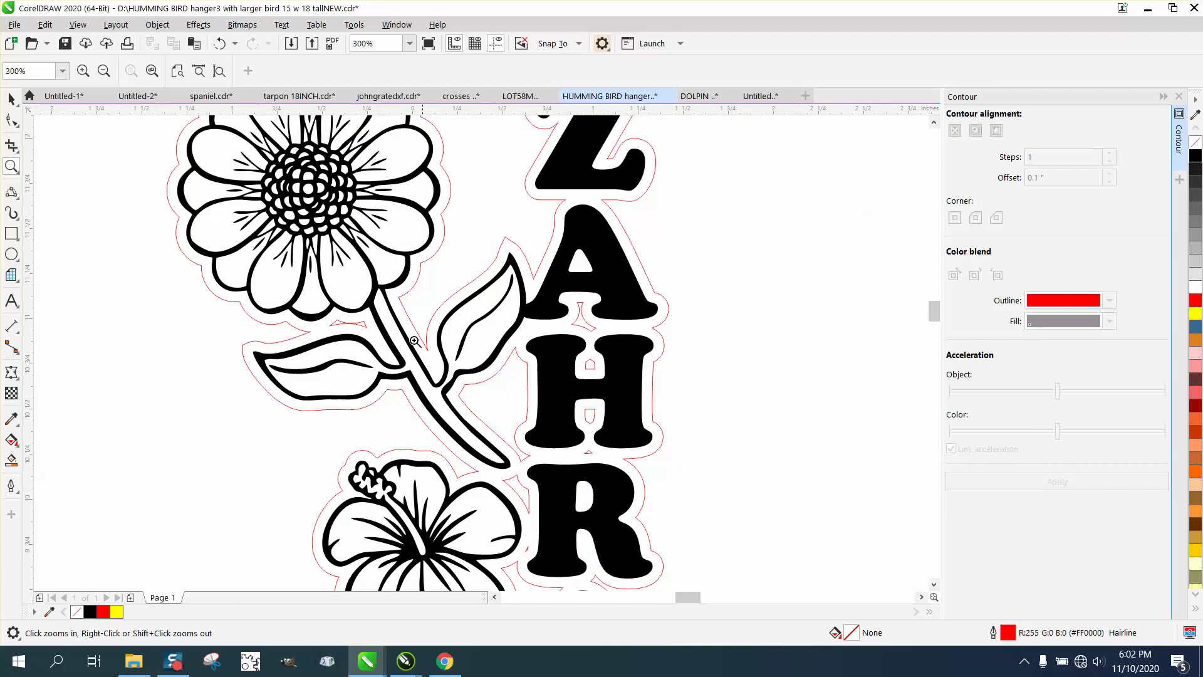
{"action": "right_click", "coordinate": [416, 342]}
{"action": "left_click", "coordinate": [11, 99]}
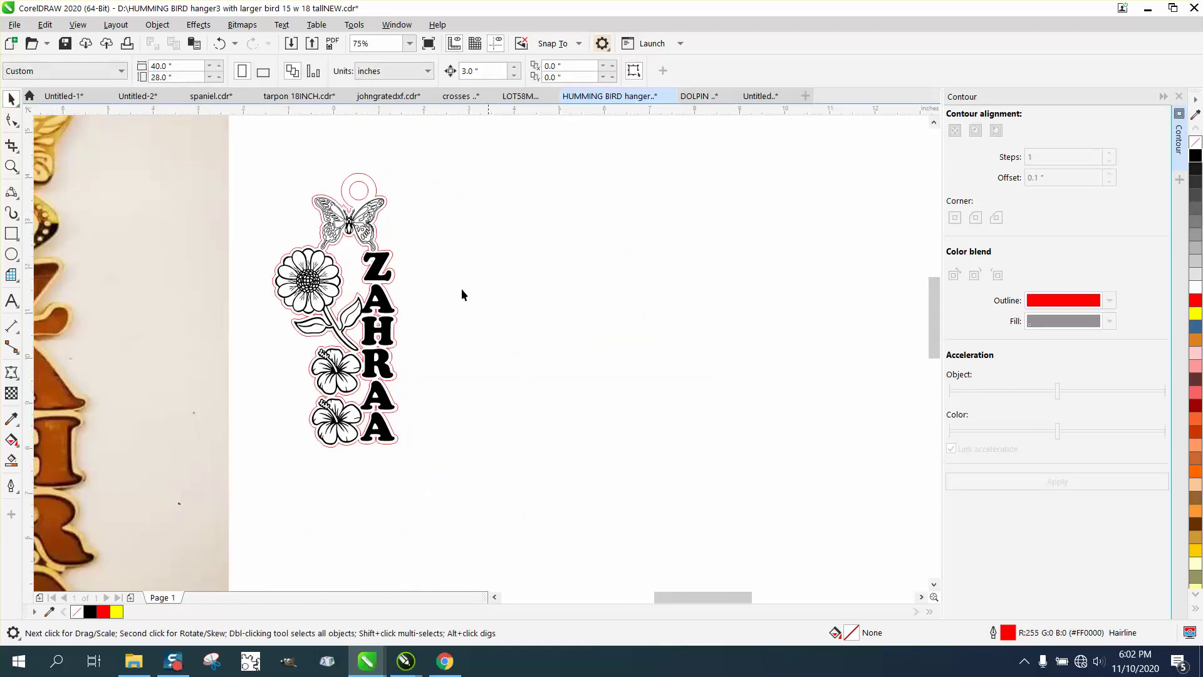
Move the welded outline 3 inches right, clear of the artwork, and break its curve apart
{"action": "left_click", "coordinate": [323, 318]}
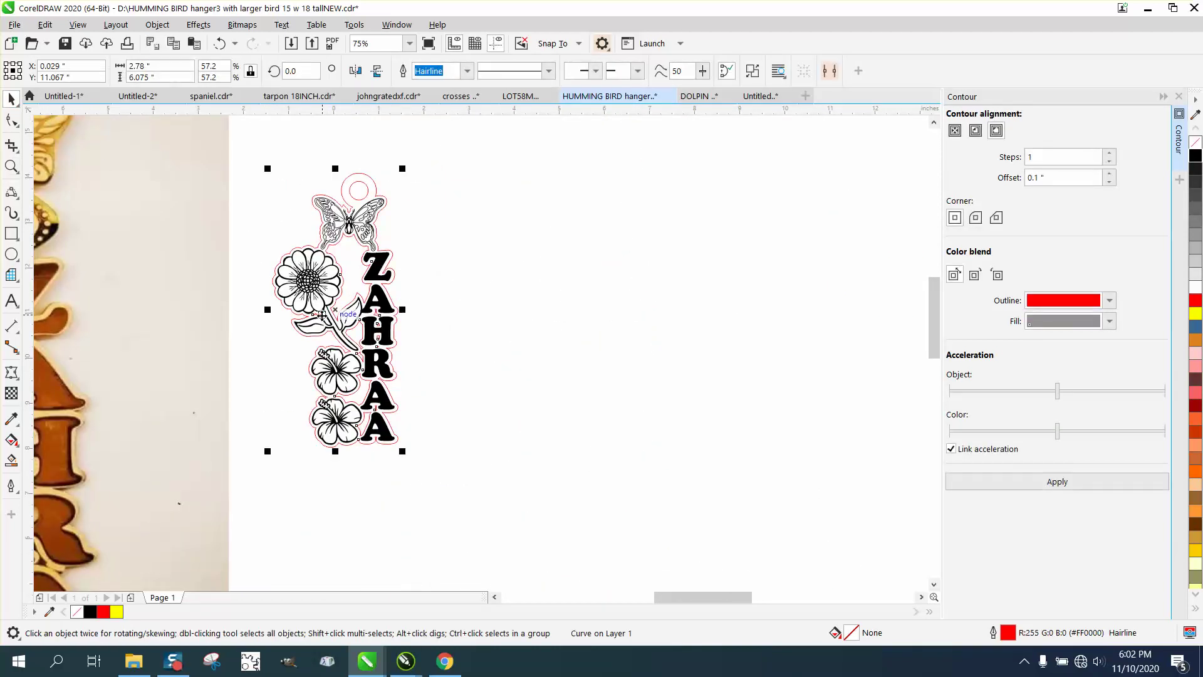
{"action": "key", "text": "Right"}
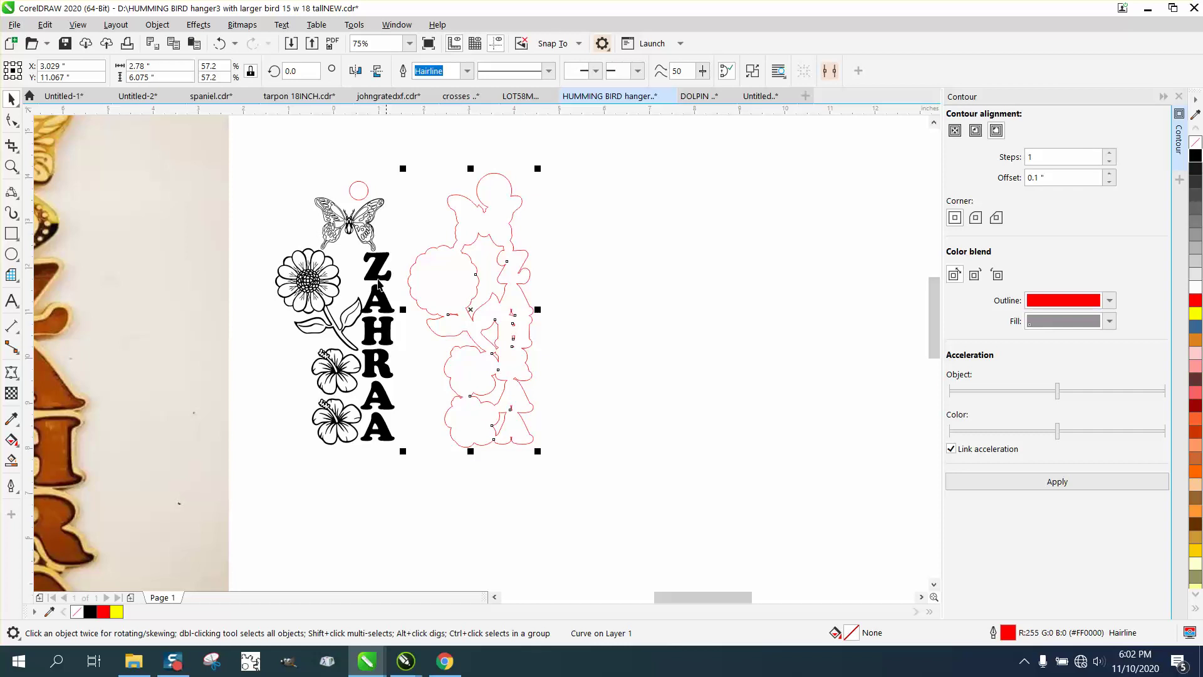
{"action": "left_click", "coordinate": [157, 25]}
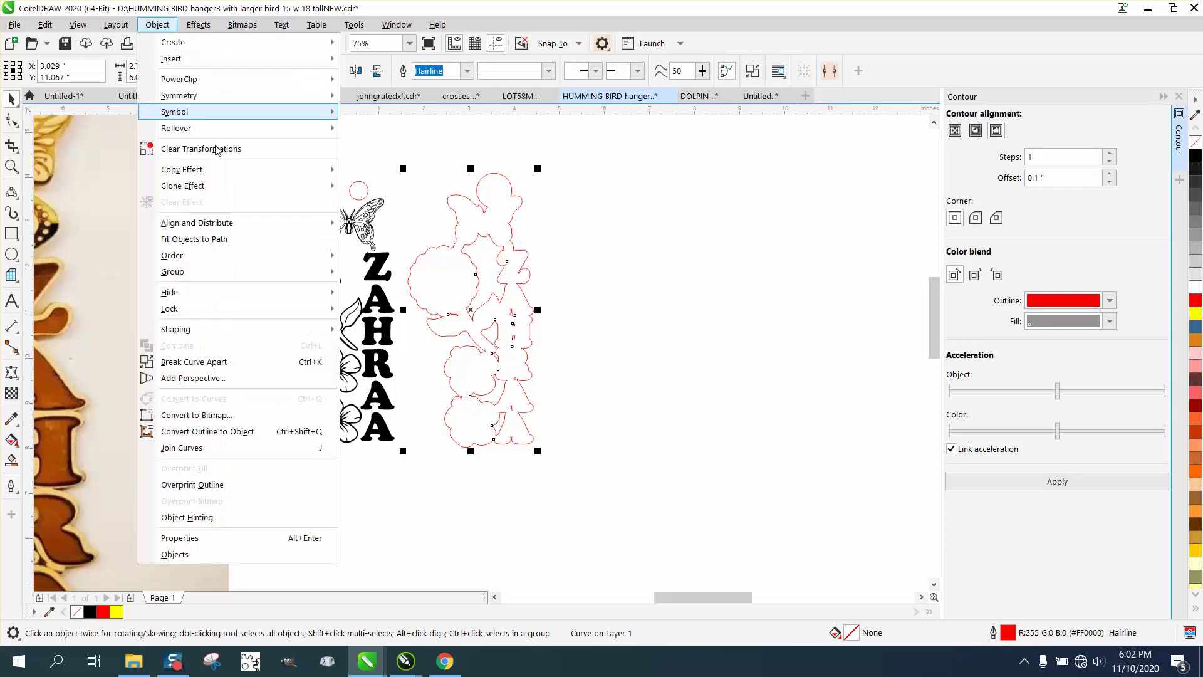
{"action": "left_click", "coordinate": [251, 364]}
{"action": "left_click", "coordinate": [611, 342]}
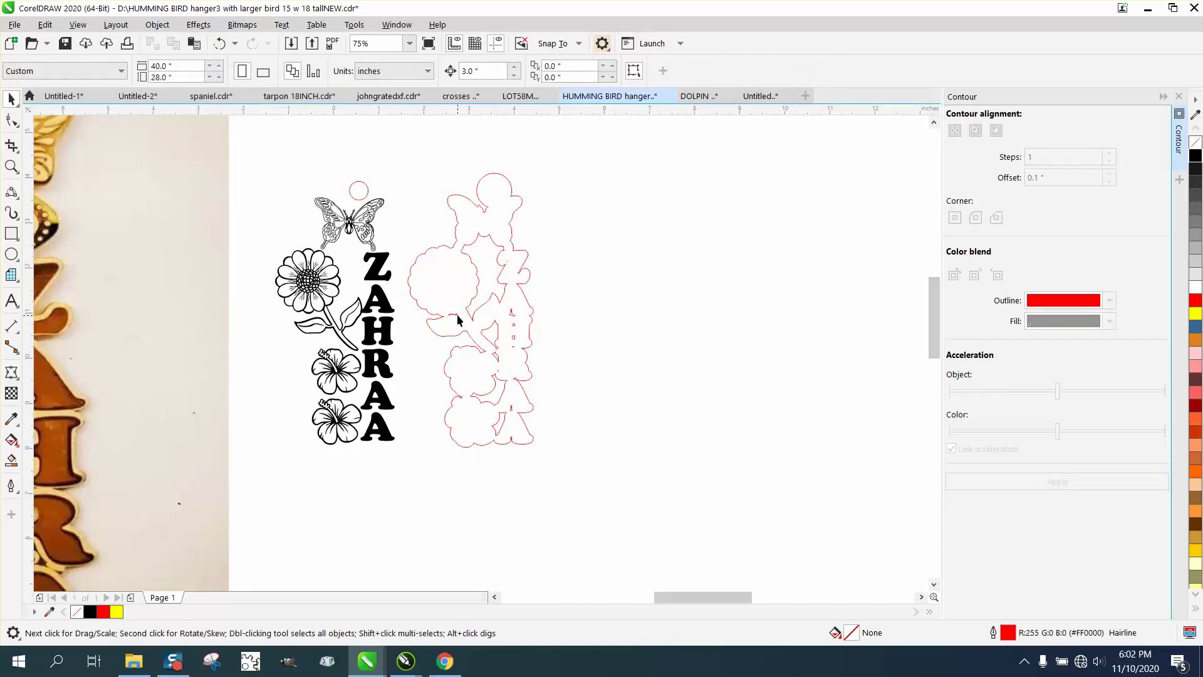
Delete the tiny stray outline fragment between the upper hibiscus and the letter R
{"action": "left_click", "coordinate": [457, 314]}
{"action": "left_click", "coordinate": [519, 341]}
{"action": "left_click", "coordinate": [11, 166]}
{"action": "left_click_drag", "start_coordinate": [439, 345], "coordinate": [620, 492]}
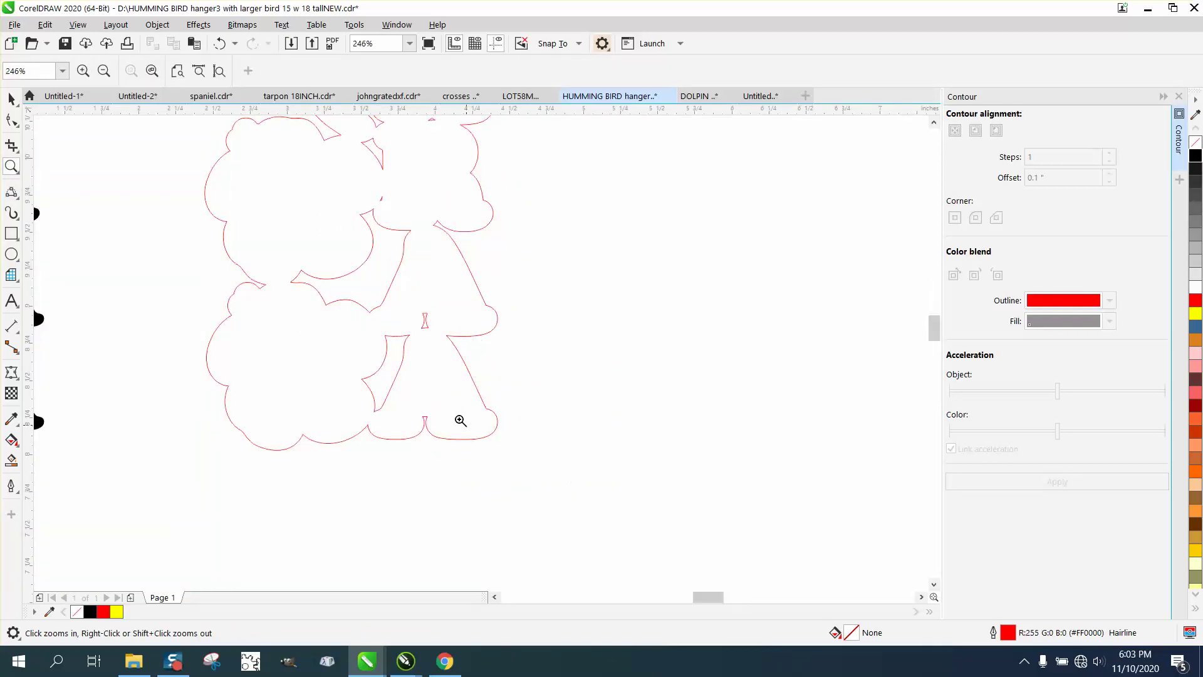
{"action": "right_click", "coordinate": [449, 344]}
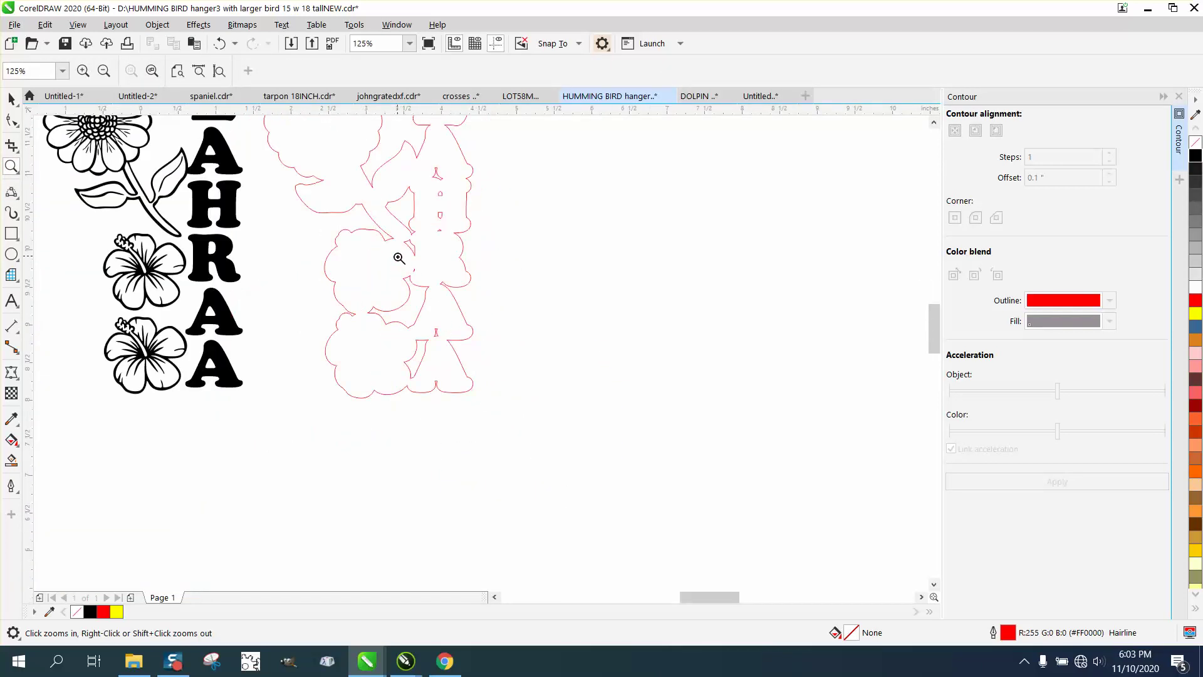
{"action": "left_click_drag", "start_coordinate": [398, 257], "coordinate": [473, 297]}
{"action": "left_click", "coordinate": [11, 99]}
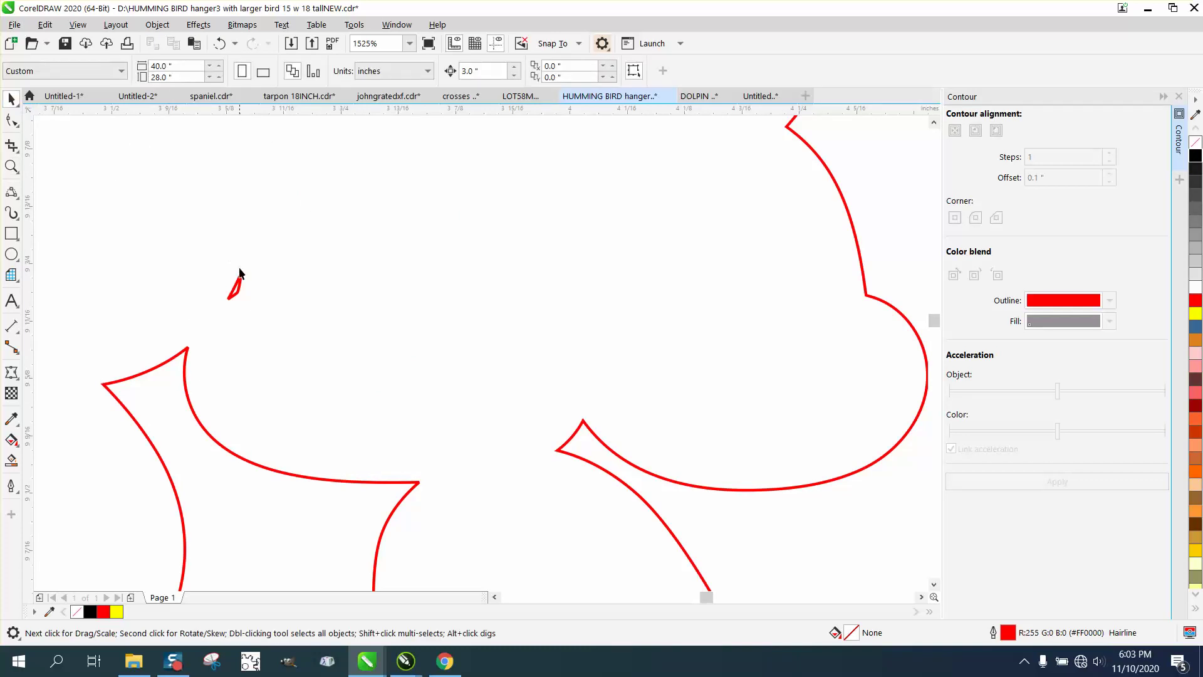
{"action": "left_click", "coordinate": [240, 277]}
{"action": "key", "text": "Delete"}
Try moving only the outer outline 3 inches left, and undo the move
{"action": "scroll", "coordinate": [329, 284], "scroll_direction": "down", "scroll_amount": 8}
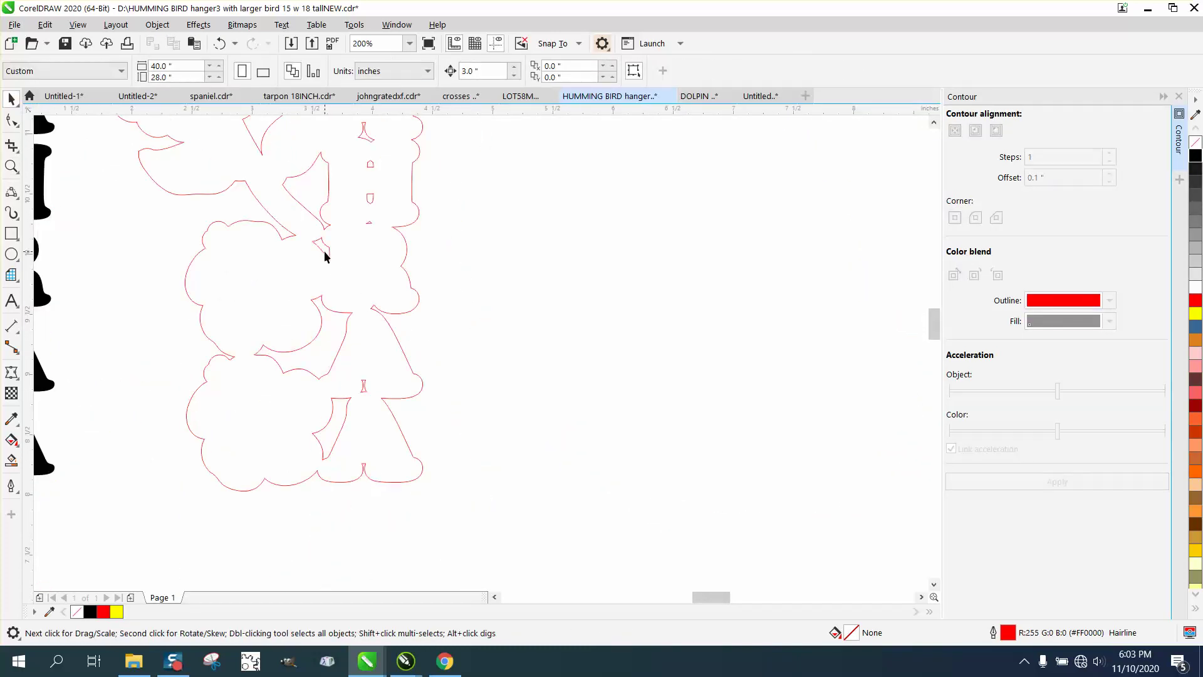
{"action": "scroll", "coordinate": [362, 243], "scroll_direction": "down", "scroll_amount": 2}
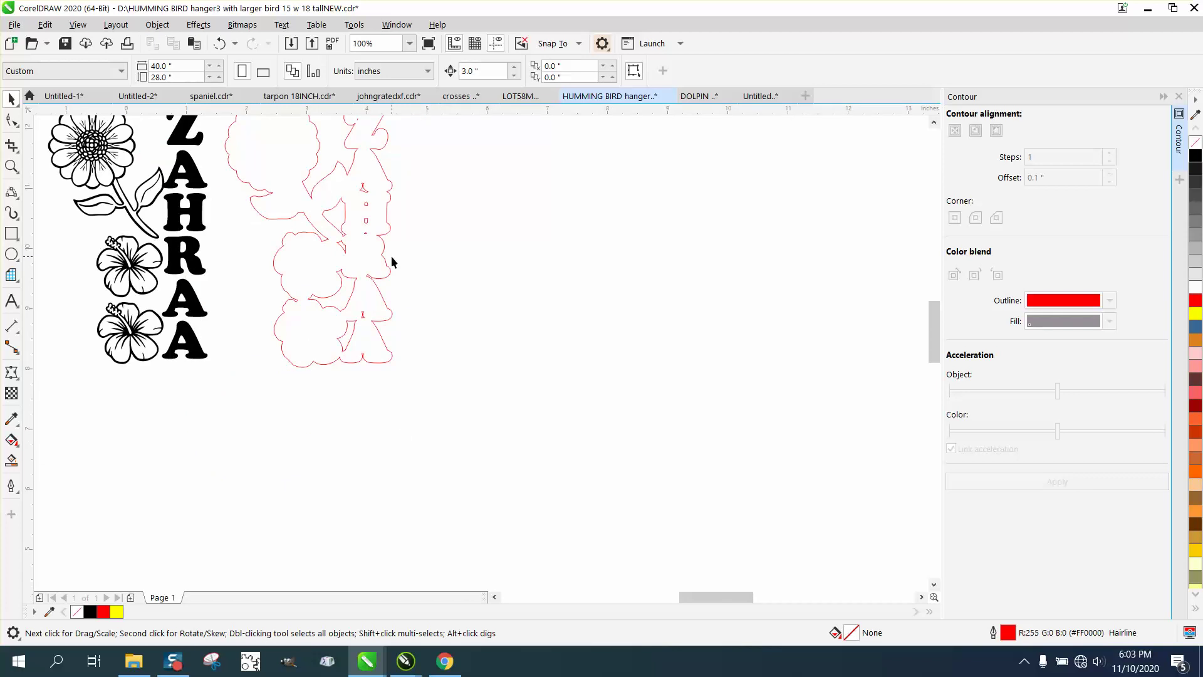
{"action": "scroll", "coordinate": [430, 257], "scroll_direction": "down", "scroll_amount": 2}
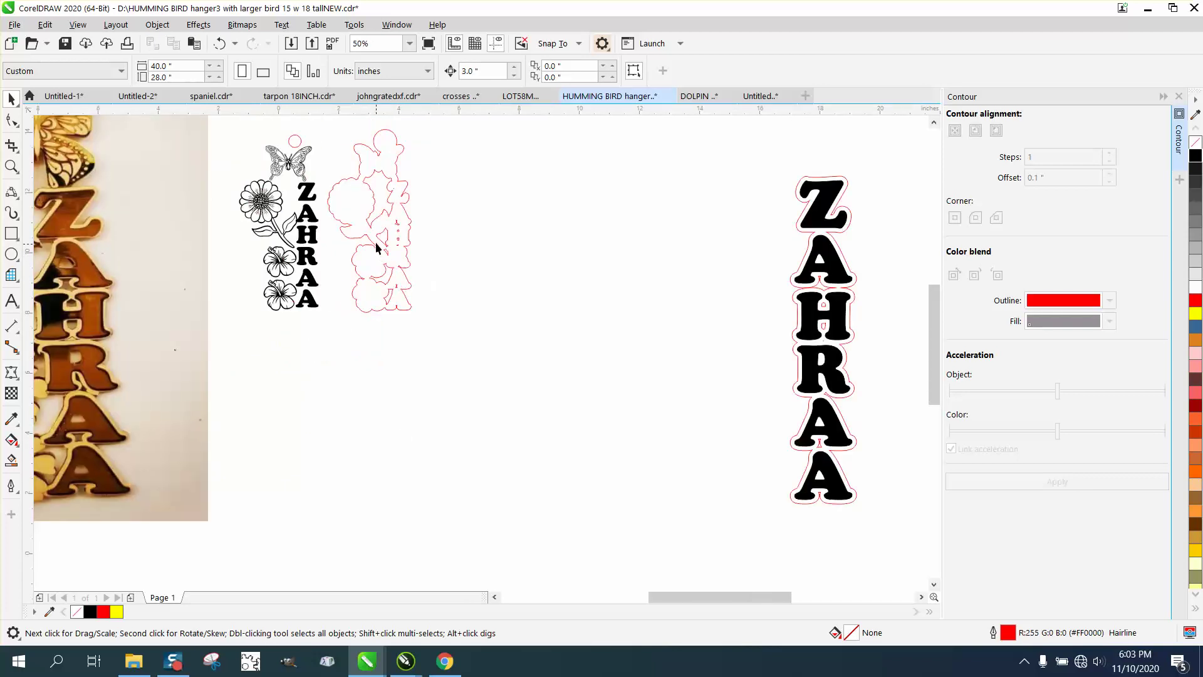
{"action": "left_click", "coordinate": [361, 221]}
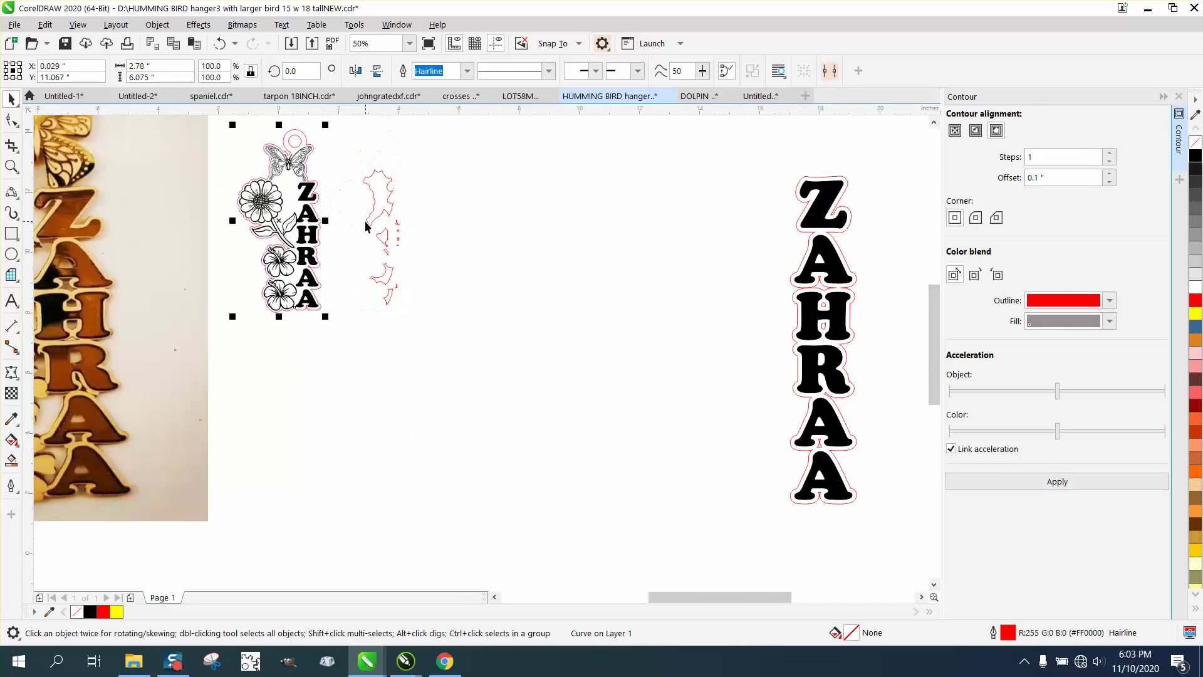
{"action": "left_click", "coordinate": [219, 44]}
Select all the separated outline pieces together and move them 3 inches left, back around the butterfly, flowers and lettering
{"action": "left_click_drag", "start_coordinate": [326, 124], "coordinate": [327, 206]}
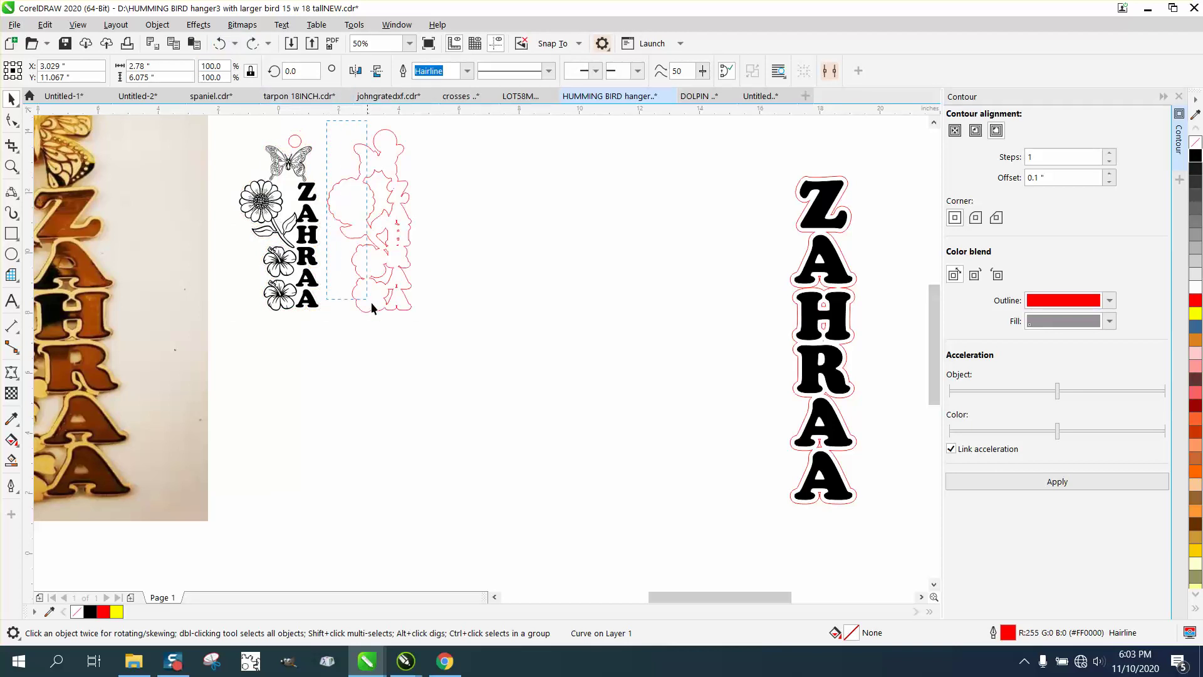
{"action": "left_click_drag", "start_coordinate": [372, 305], "coordinate": [458, 340]}
{"action": "key", "text": "ctrl+shift+z"}
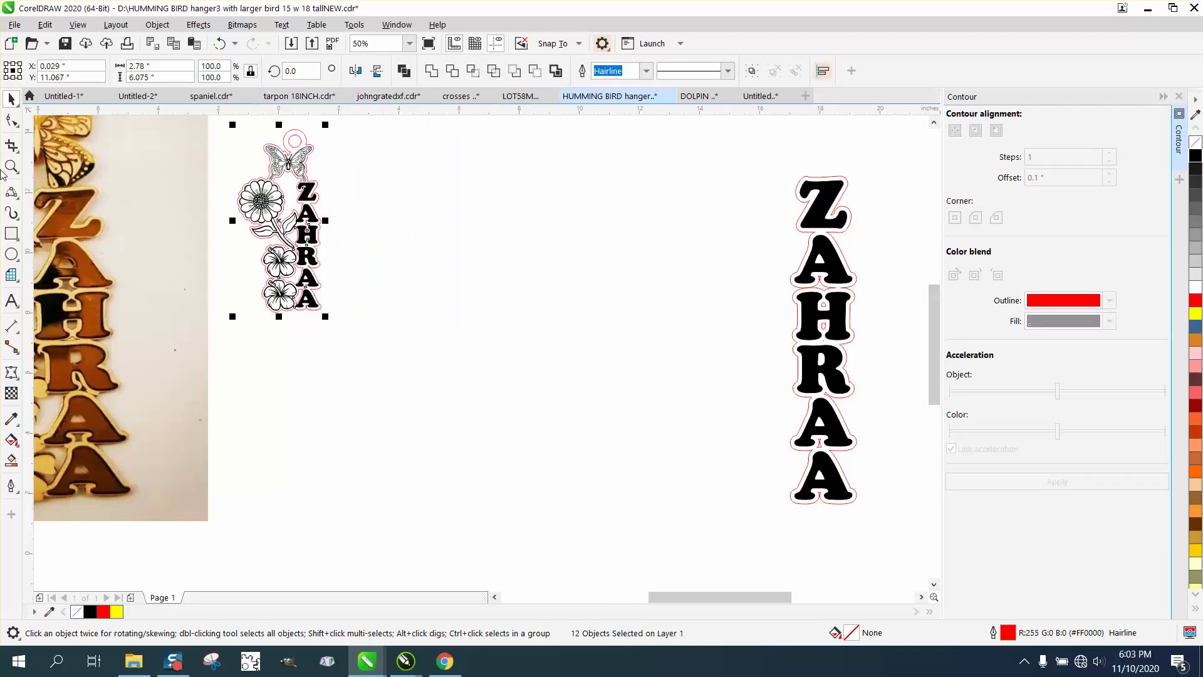
{"action": "left_click", "coordinate": [11, 166]}
{"action": "left_click_drag", "start_coordinate": [234, 130], "coordinate": [462, 345]}
{"action": "left_click_drag", "start_coordinate": [211, 201], "coordinate": [534, 342]}
{"action": "right_click", "coordinate": [489, 334]}
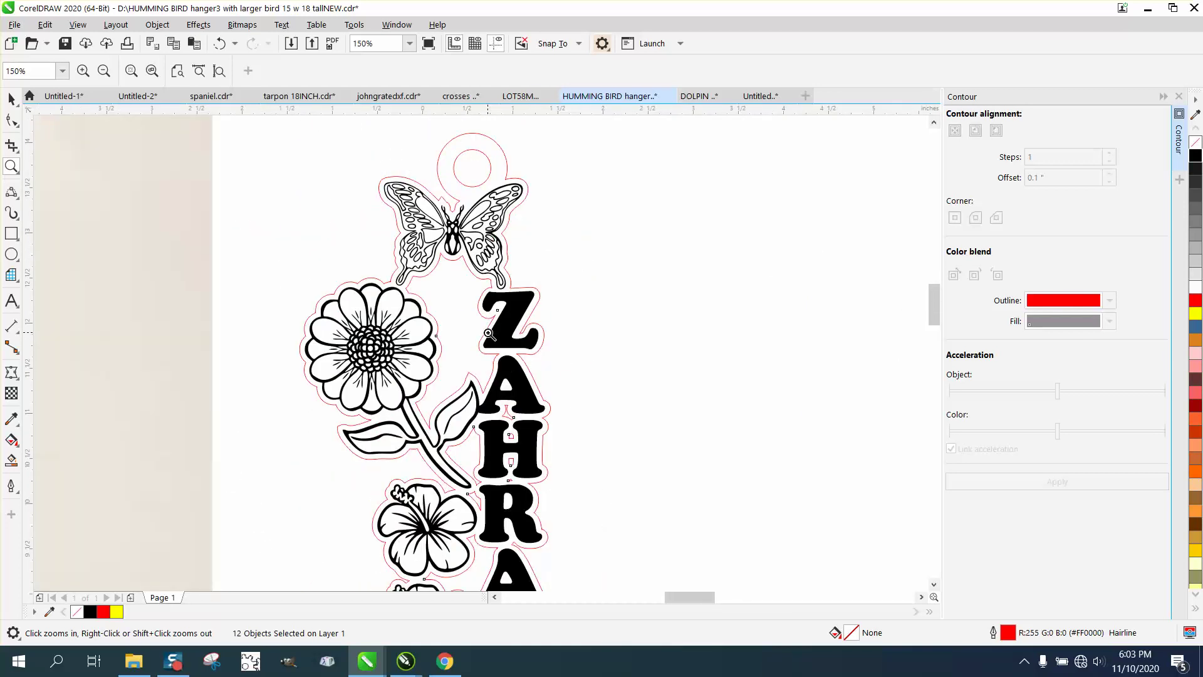
{"action": "right_click", "coordinate": [488, 333]}
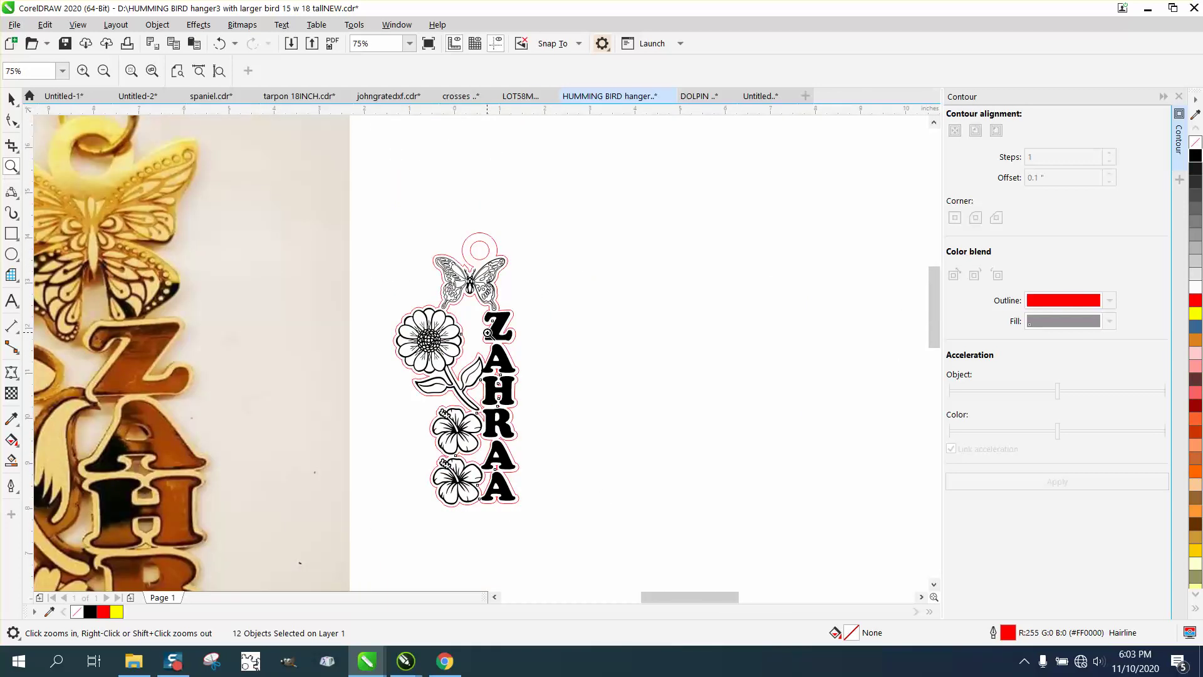
Switch to Chrome, close the enlarged flower image and look through the black and white flower clip art results
{"action": "left_click", "coordinate": [445, 661]}
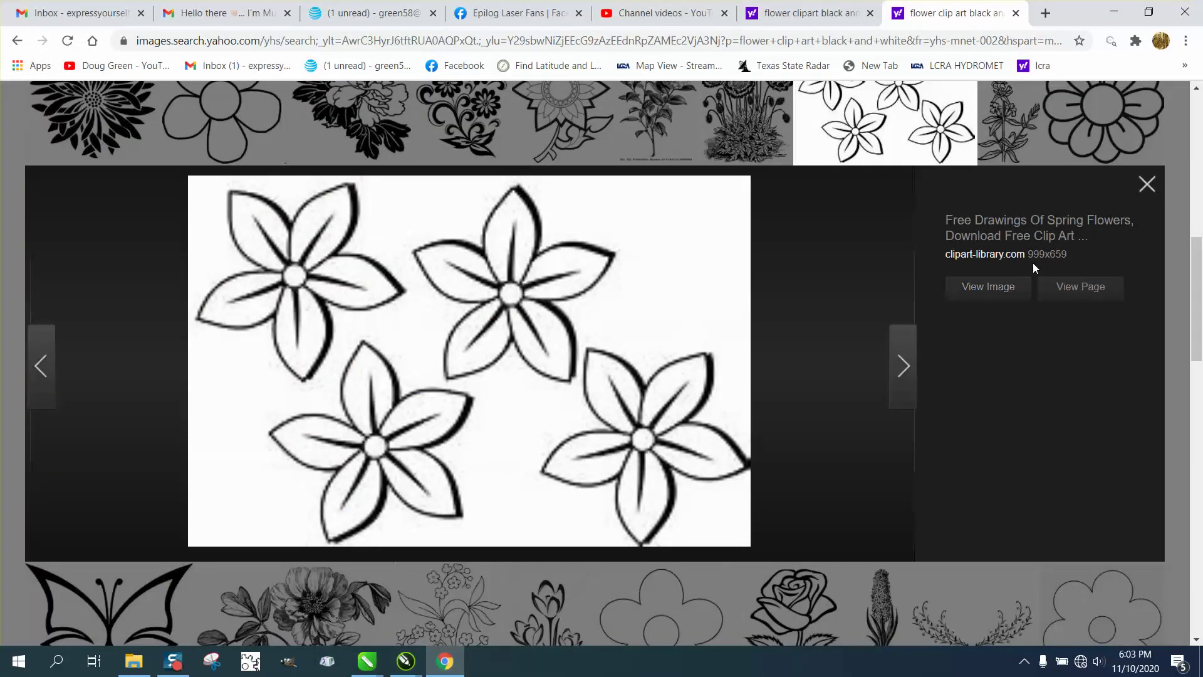
{"action": "left_click", "coordinate": [1147, 198]}
{"action": "scroll", "coordinate": [809, 338], "scroll_direction": "down", "scroll_amount": 1}
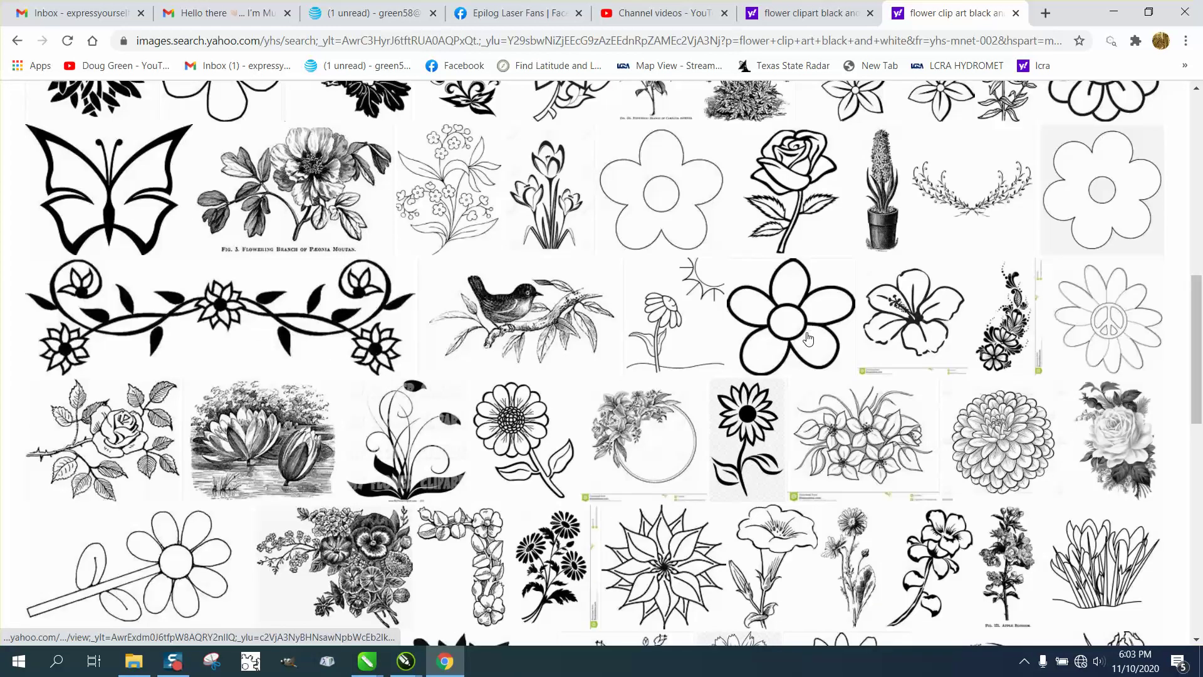
{"action": "scroll", "coordinate": [809, 339], "scroll_direction": "up", "scroll_amount": 5}
{"action": "scroll", "coordinate": [809, 338], "scroll_direction": "up", "scroll_amount": 5}
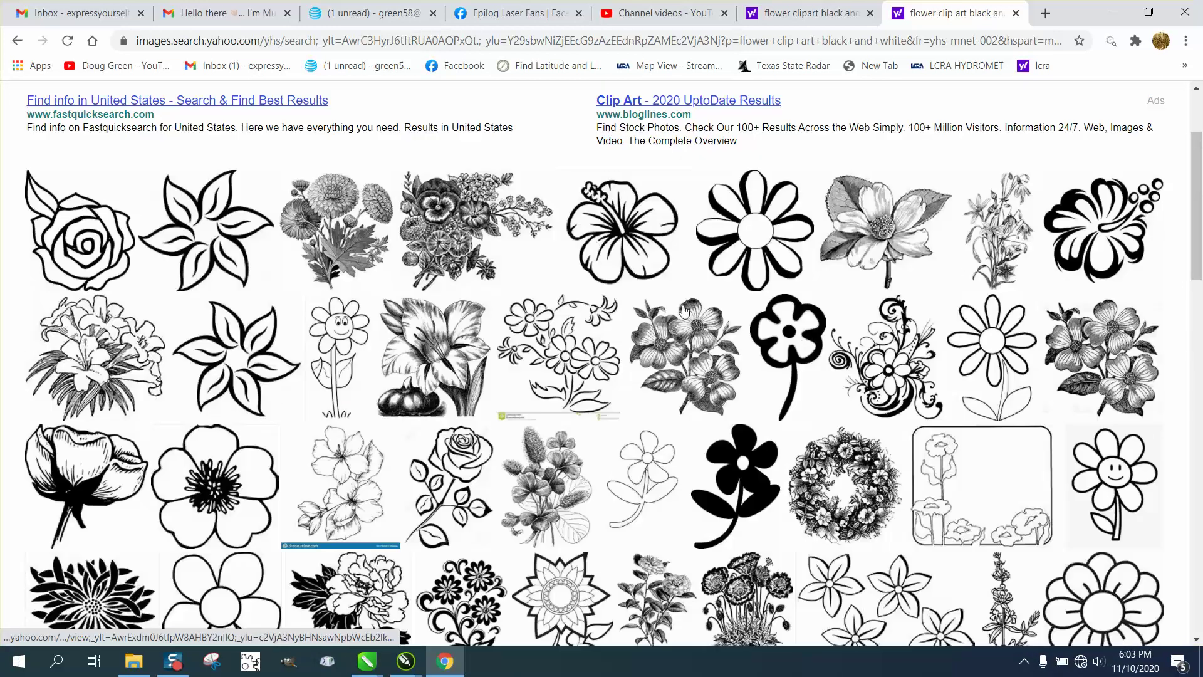
{"action": "scroll", "coordinate": [685, 312], "scroll_direction": "down", "scroll_amount": 4}
{"action": "scroll", "coordinate": [390, 291], "scroll_direction": "up", "scroll_amount": 6}
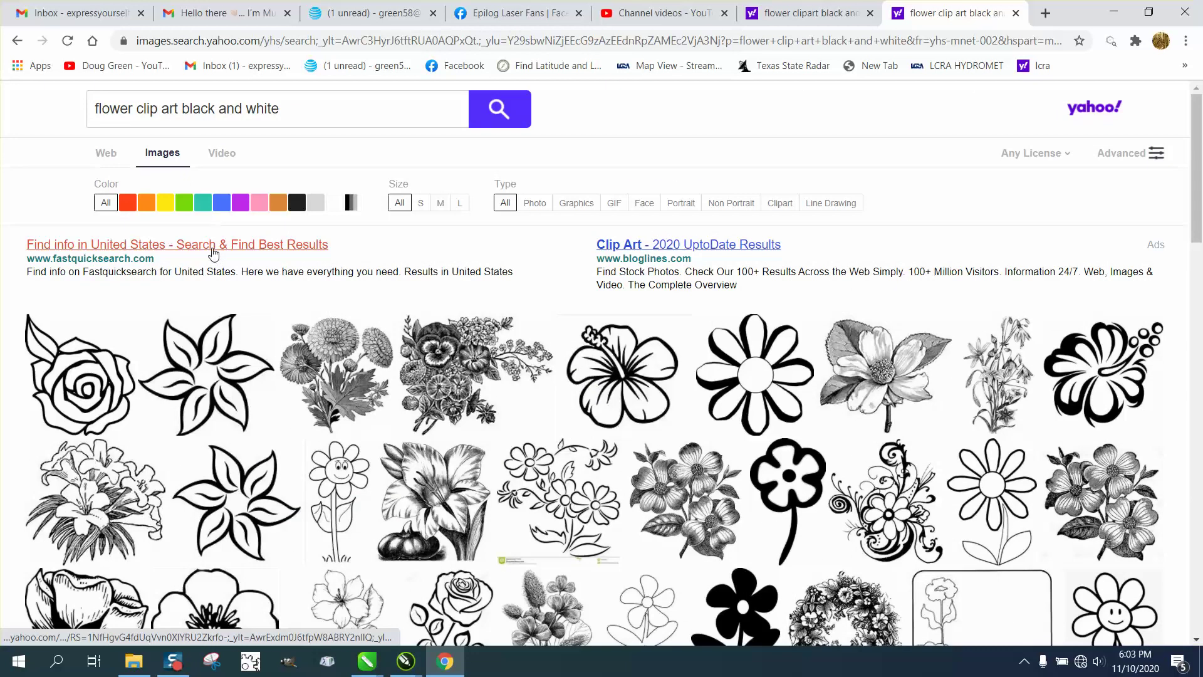
{"action": "left_click", "coordinate": [130, 122]}
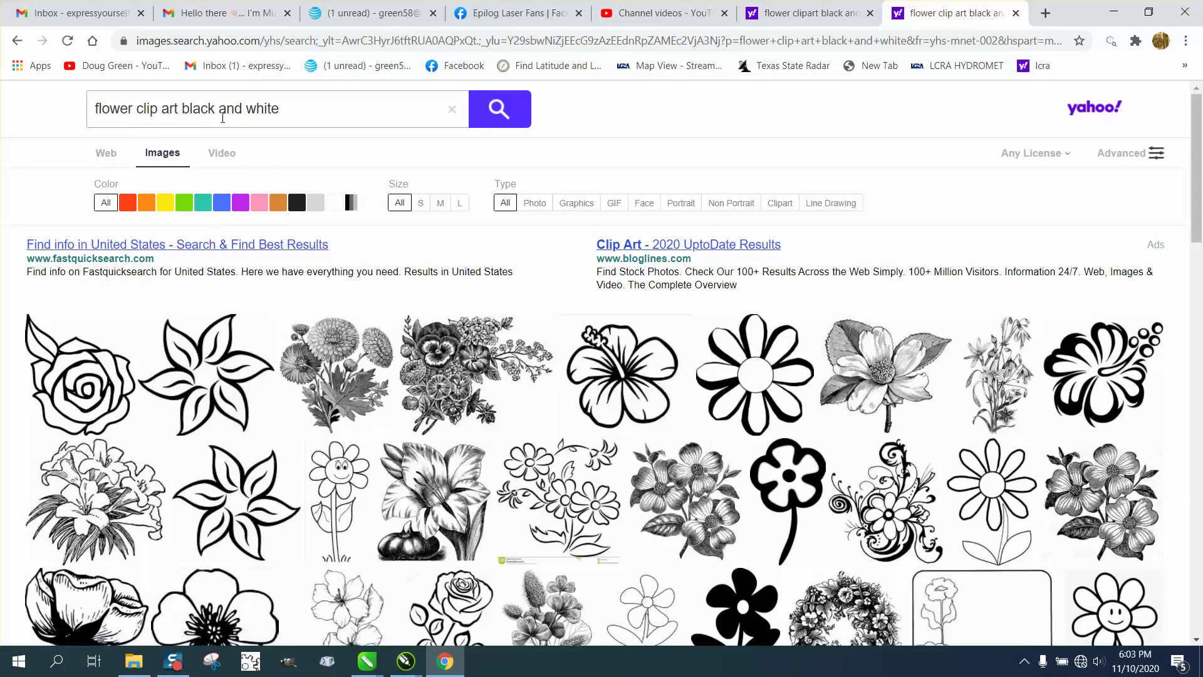
{"action": "scroll", "coordinate": [416, 250], "scroll_direction": "down", "scroll_amount": 2}
{"action": "scroll", "coordinate": [464, 295], "scroll_direction": "up", "scroll_amount": 2}
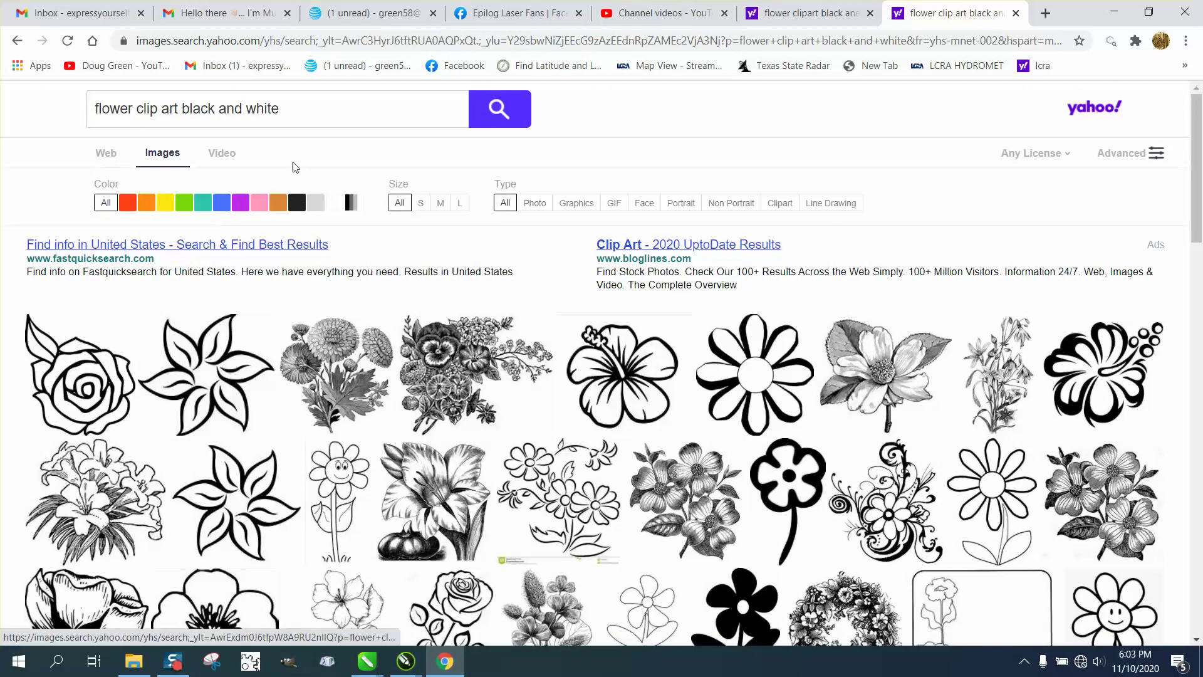
Shorten the image search to "flower clip art" and look through the results
{"action": "left_click", "coordinate": [295, 113]}
{"action": "key", "text": "BackSpace"}
{"action": "key", "text": "BackSpace"}
{"action": "key", "text": "BackSpace"}
{"action": "key", "text": "BackSpace"}
{"action": "key", "text": "BackSpace"}
{"action": "key", "text": "BackSpace"}
{"action": "key", "text": "BackSpace"}
{"action": "key", "text": "BackSpace"}
{"action": "key", "text": "BackSpace"}
{"action": "key", "text": "BackSpace"}
{"action": "key", "text": "BackSpace"}
{"action": "key", "text": "BackSpace"}
{"action": "key", "text": "BackSpace"}
{"action": "key", "text": "BackSpace"}
{"action": "key", "text": "BackSpace"}
{"action": "key", "text": "BackSpace"}
{"action": "key", "text": "BackSpace"}
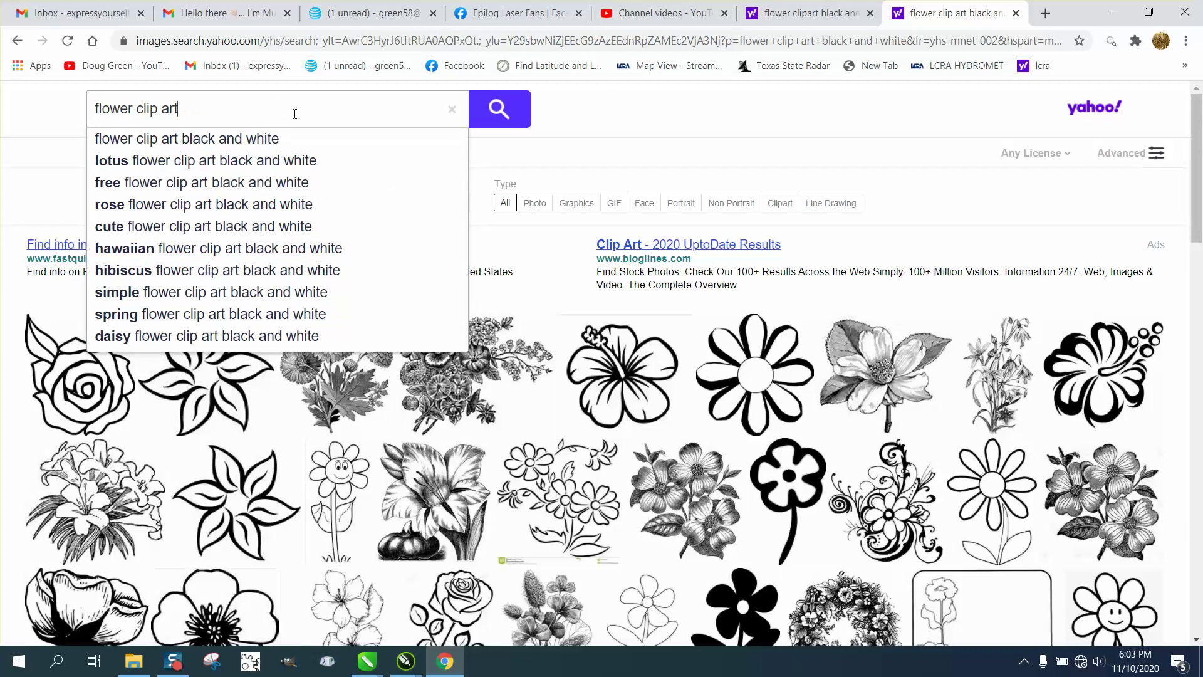
{"action": "type", "text": "rt"}
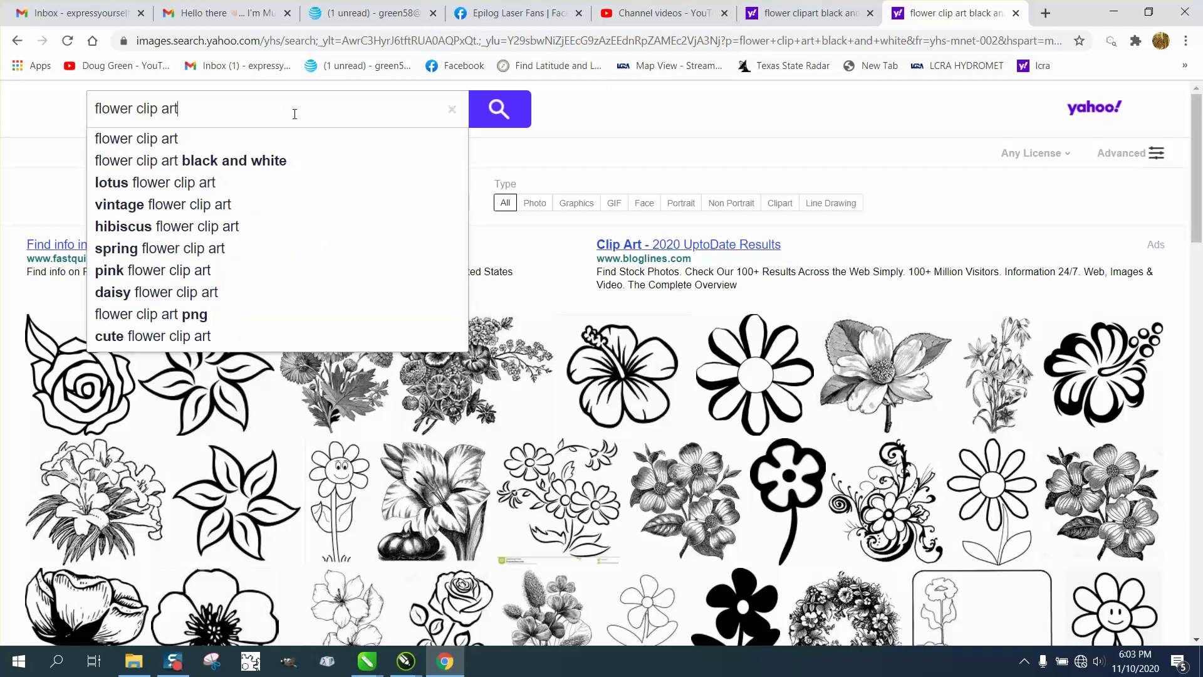
{"action": "key", "text": "Return"}
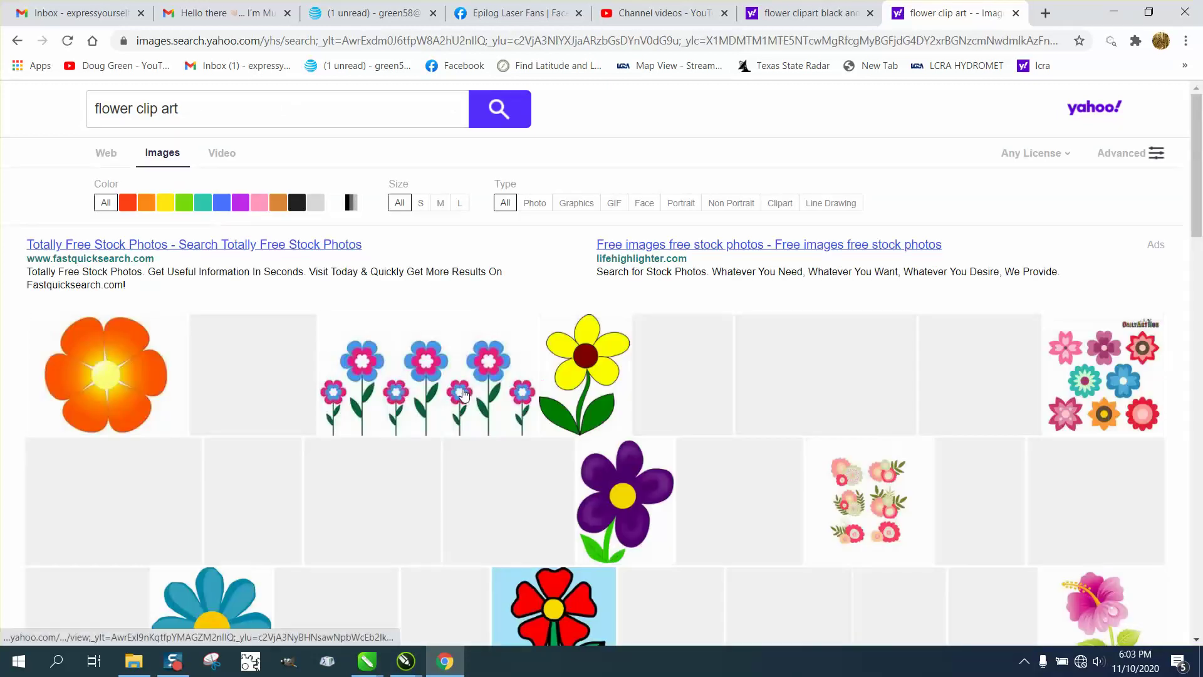
{"action": "scroll", "coordinate": [464, 394], "scroll_direction": "down", "scroll_amount": 6}
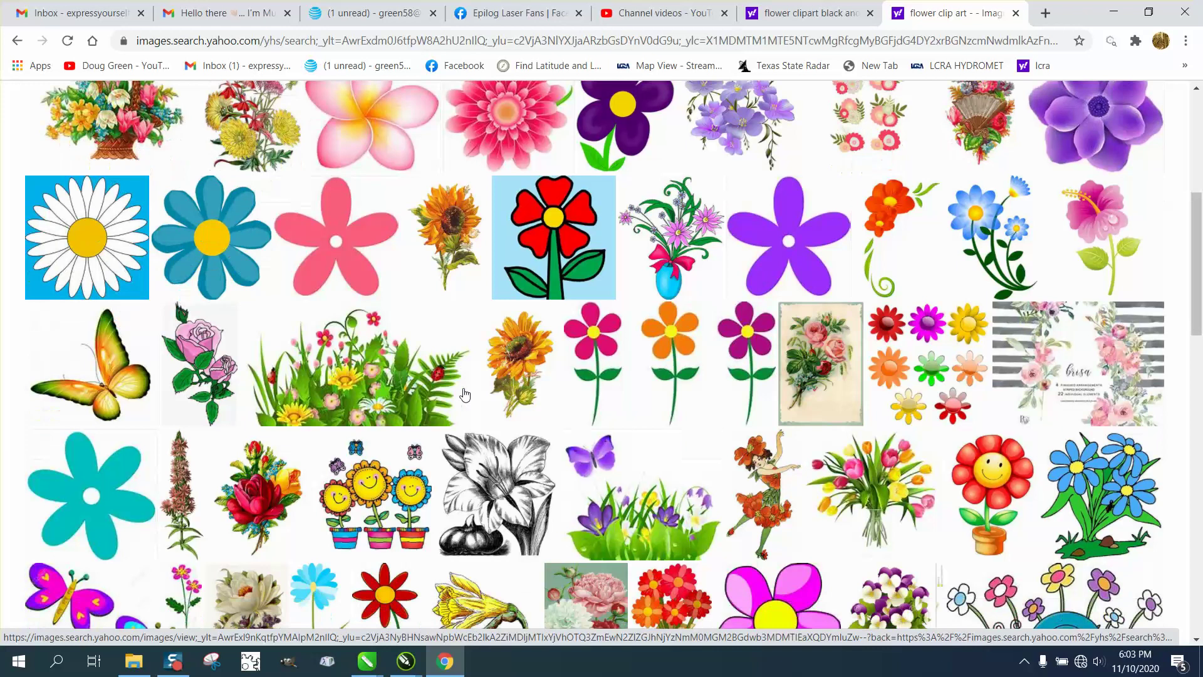
{"action": "scroll", "coordinate": [464, 393], "scroll_direction": "up", "scroll_amount": 2}
{"action": "scroll", "coordinate": [464, 394], "scroll_direction": "up", "scroll_amount": 4}
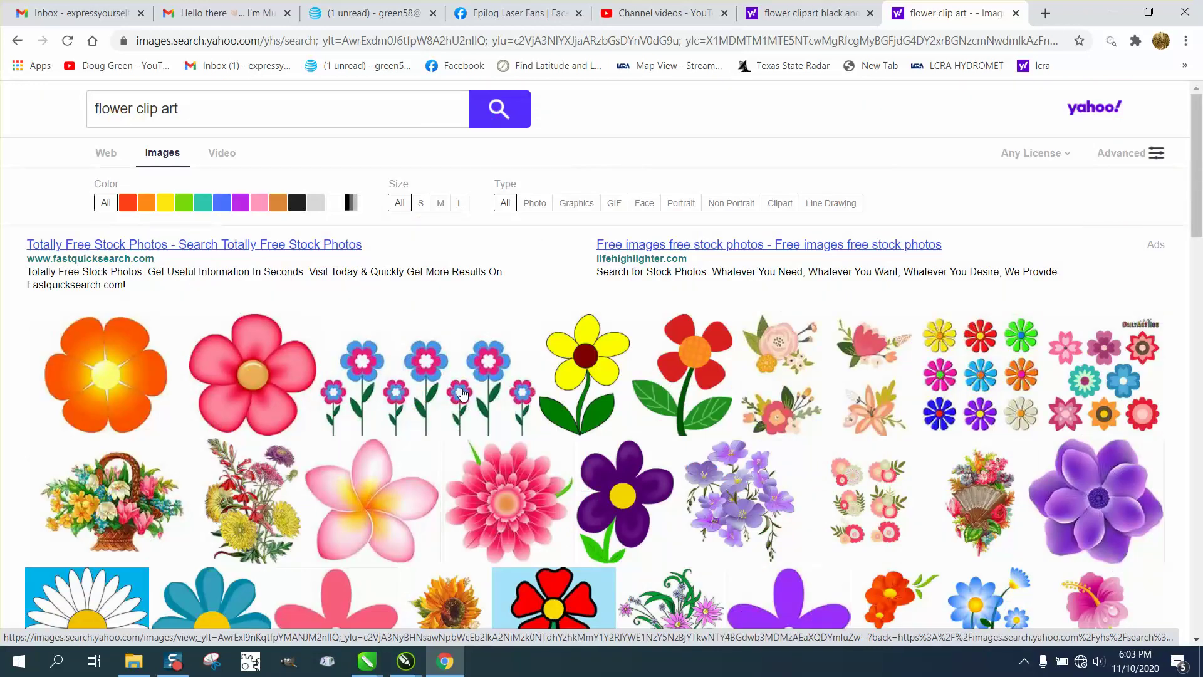
Search the images for "flower clip art black and white"
{"action": "left_click", "coordinate": [201, 111]}
{"action": "type", "text": "blac"}
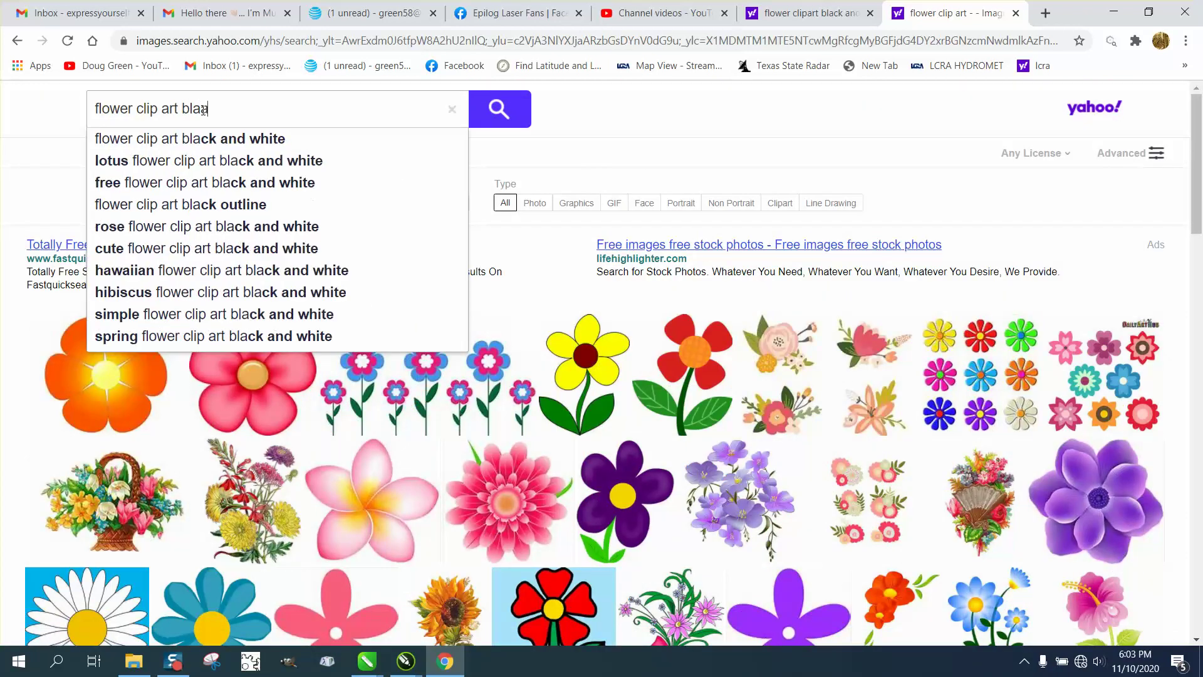
{"action": "left_click", "coordinate": [238, 139]}
{"action": "scroll", "coordinate": [558, 373], "scroll_direction": "down", "scroll_amount": 7}
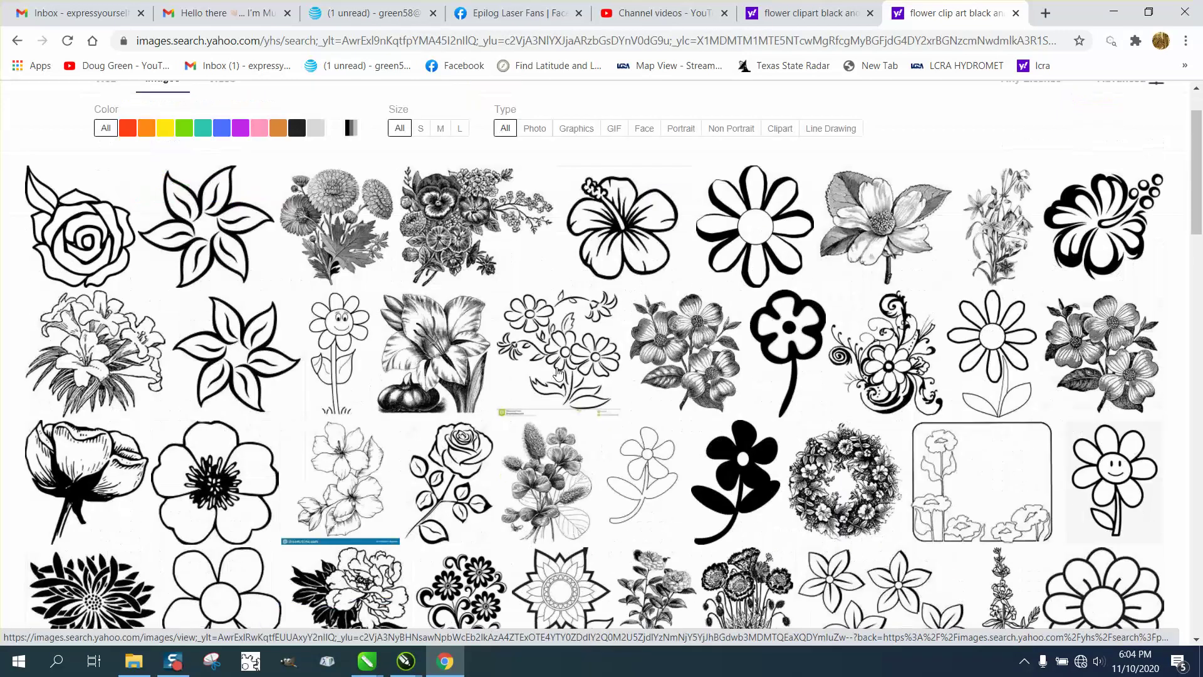
Limit the image results to large size and open the black and white hibiscus picture
{"action": "scroll", "coordinate": [350, 361], "scroll_direction": "up", "scroll_amount": 8}
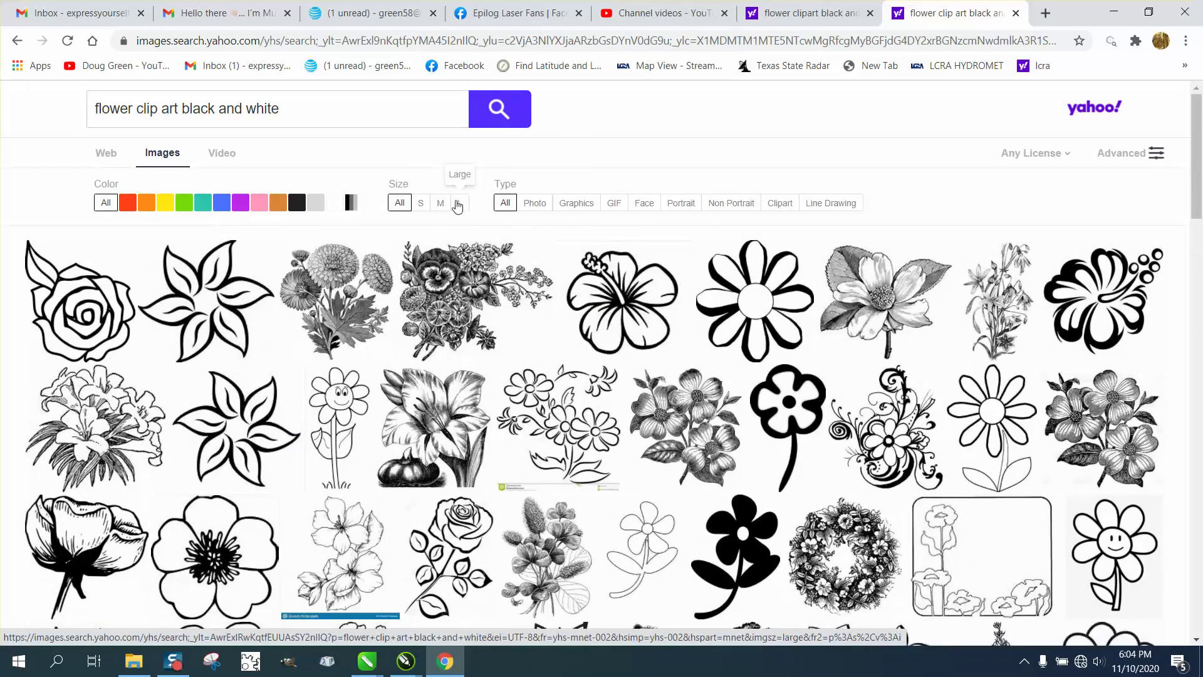
{"action": "left_click", "coordinate": [459, 204]}
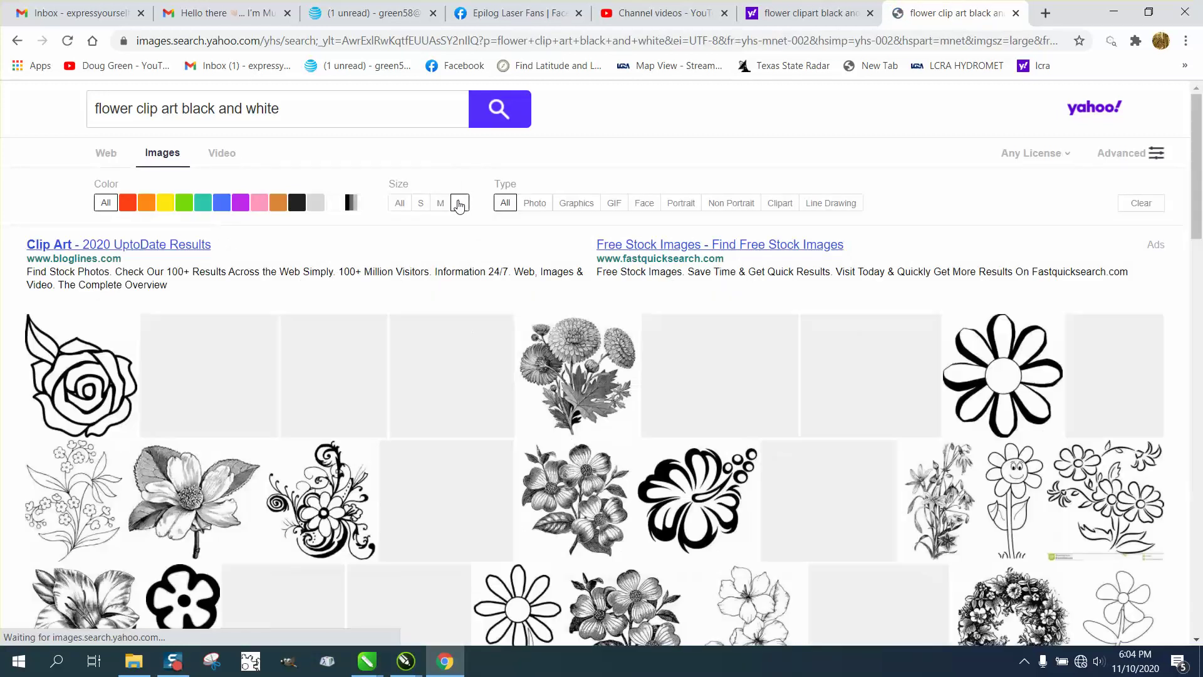
{"action": "left_click", "coordinate": [840, 400]}
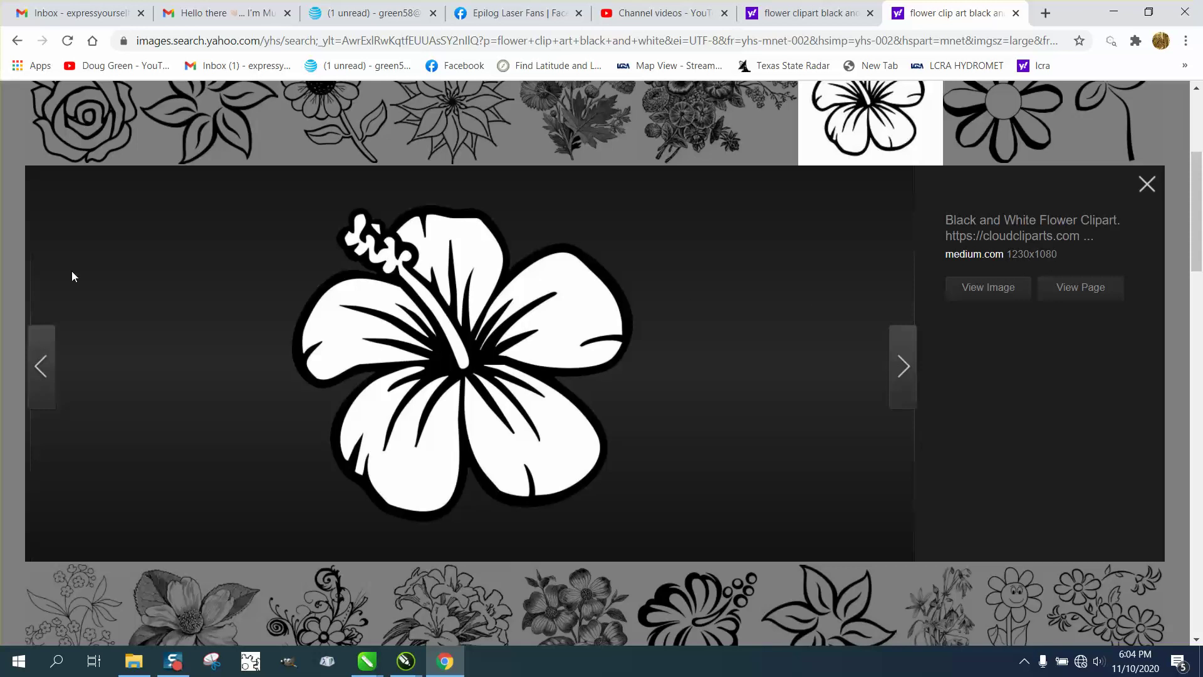
Close the enlarged hibiscus picture and enlarge the wide vine border with flowers further down the image results
{"action": "left_click", "coordinate": [1148, 185]}
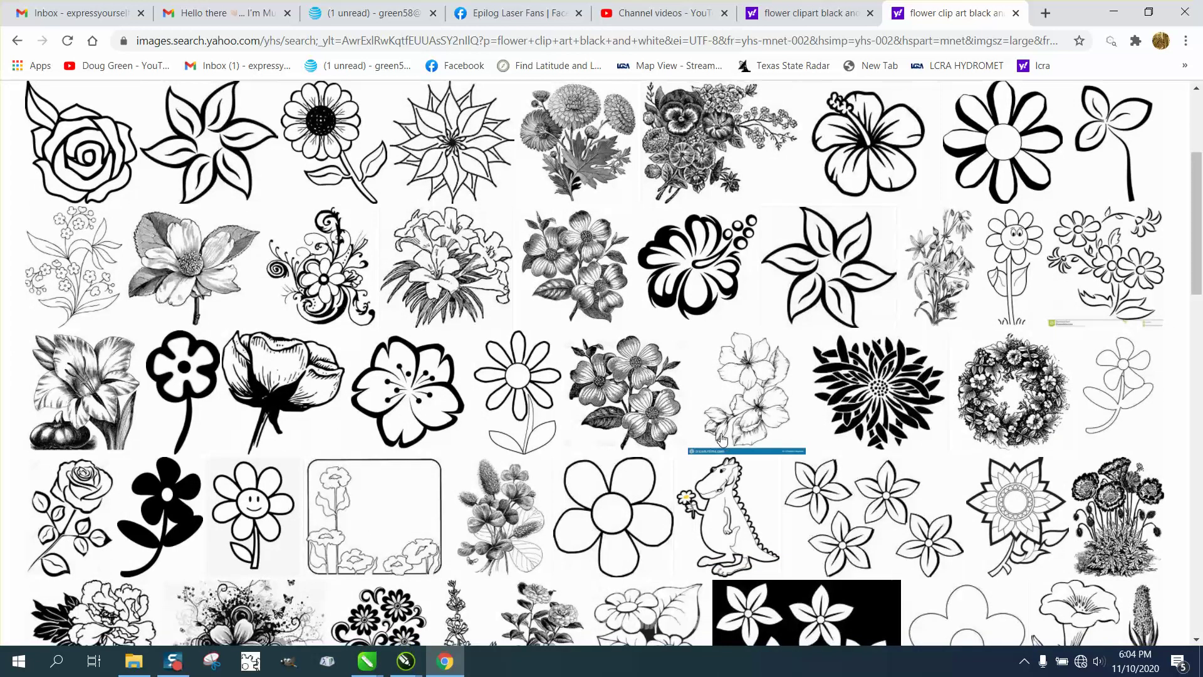
{"action": "scroll", "coordinate": [722, 438], "scroll_direction": "down", "scroll_amount": 5}
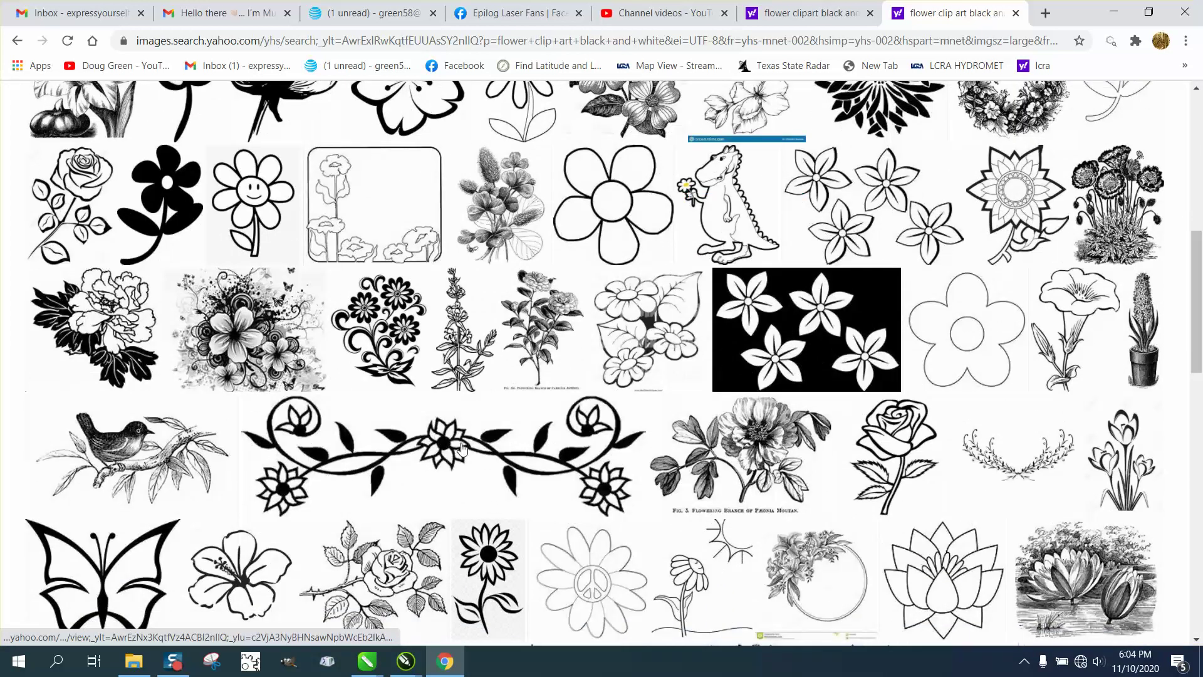
{"action": "left_click", "coordinate": [462, 447]}
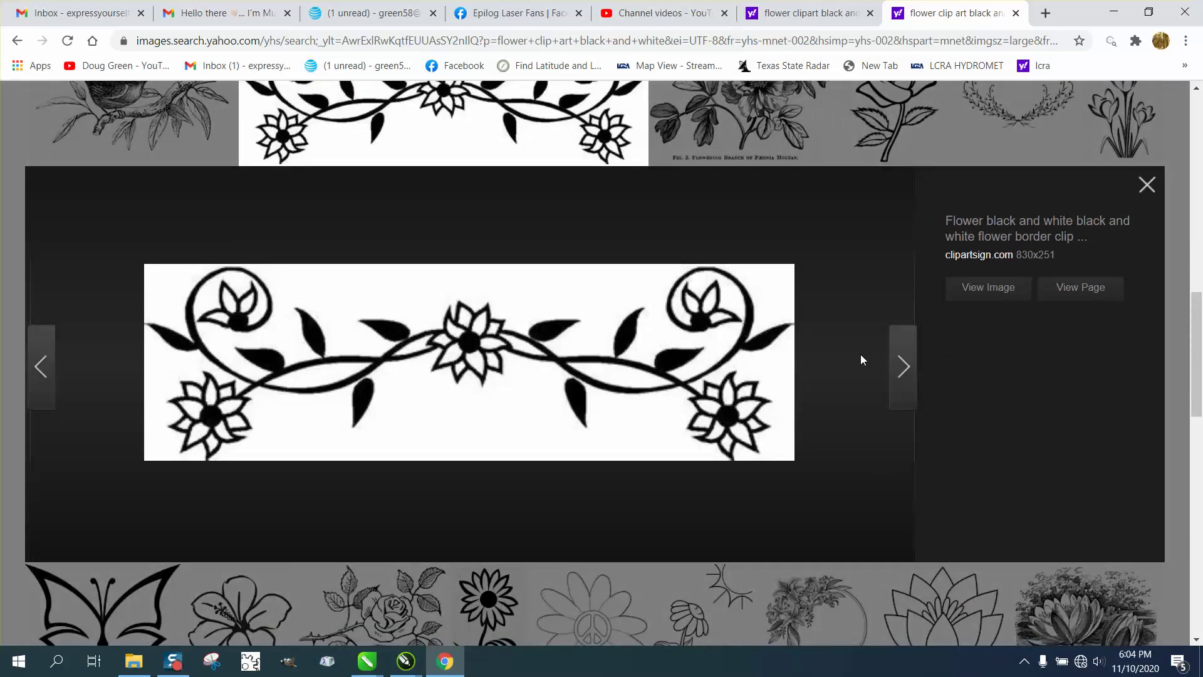
Close the vine border picture and enlarge the swirling floral clip art near the end of the image results
{"action": "left_click", "coordinate": [1147, 185]}
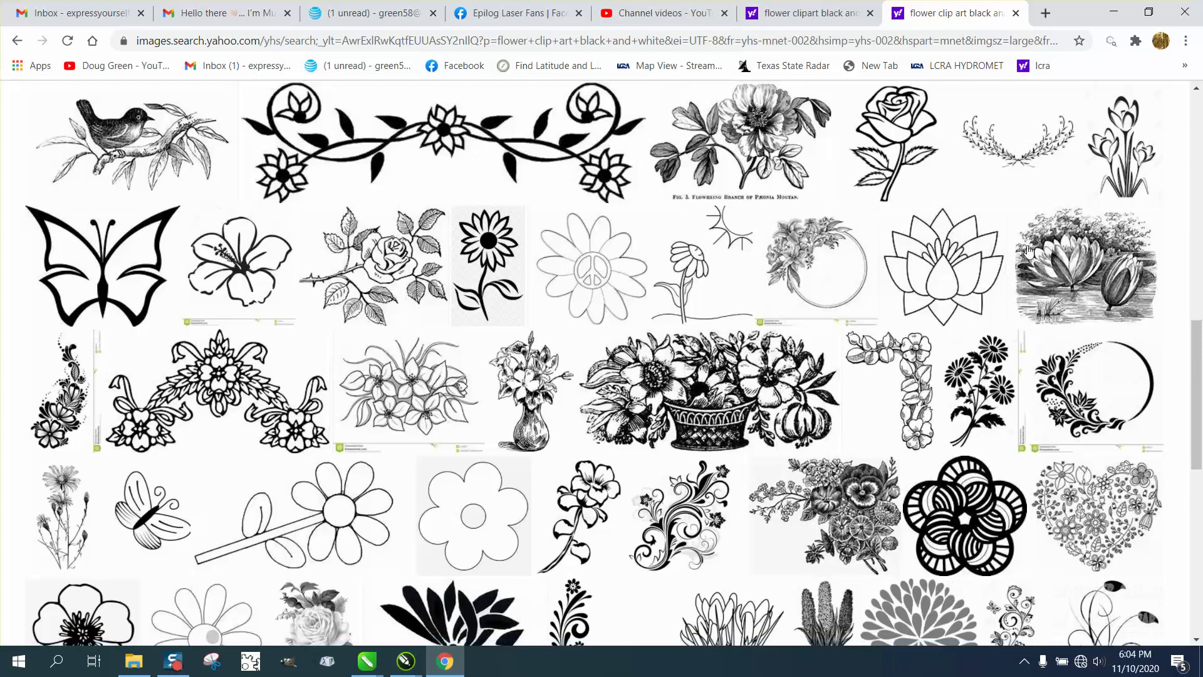
{"action": "scroll", "coordinate": [934, 305], "scroll_direction": "down", "scroll_amount": 2}
{"action": "scroll", "coordinate": [933, 305], "scroll_direction": "down", "scroll_amount": 6}
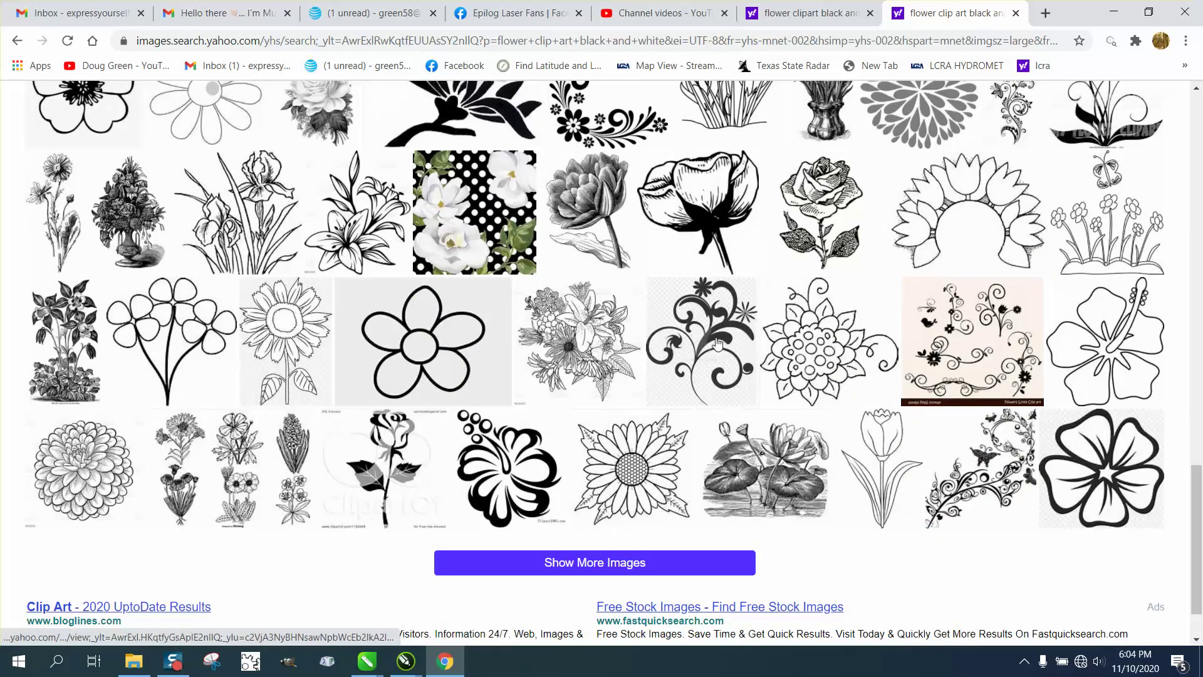
{"action": "left_click", "coordinate": [717, 342]}
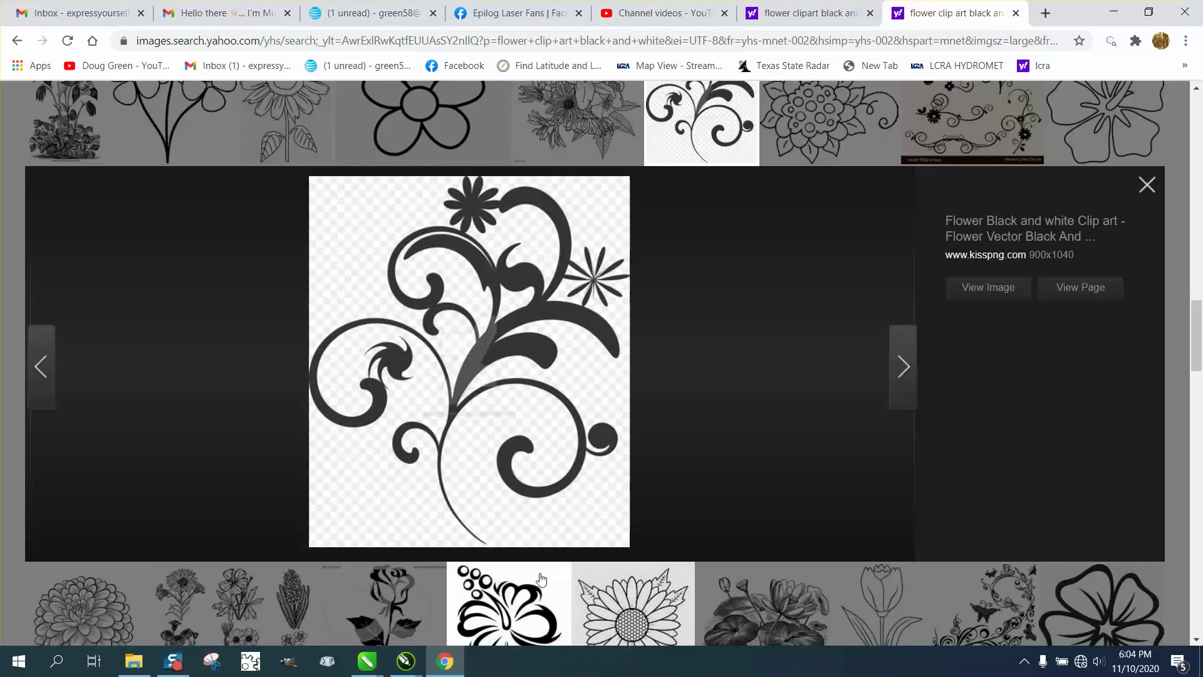
Switch back to CorelDRAW and bring up the HUMMING BIRD hanger document with the finished name hanger
{"action": "left_click", "coordinate": [374, 660]}
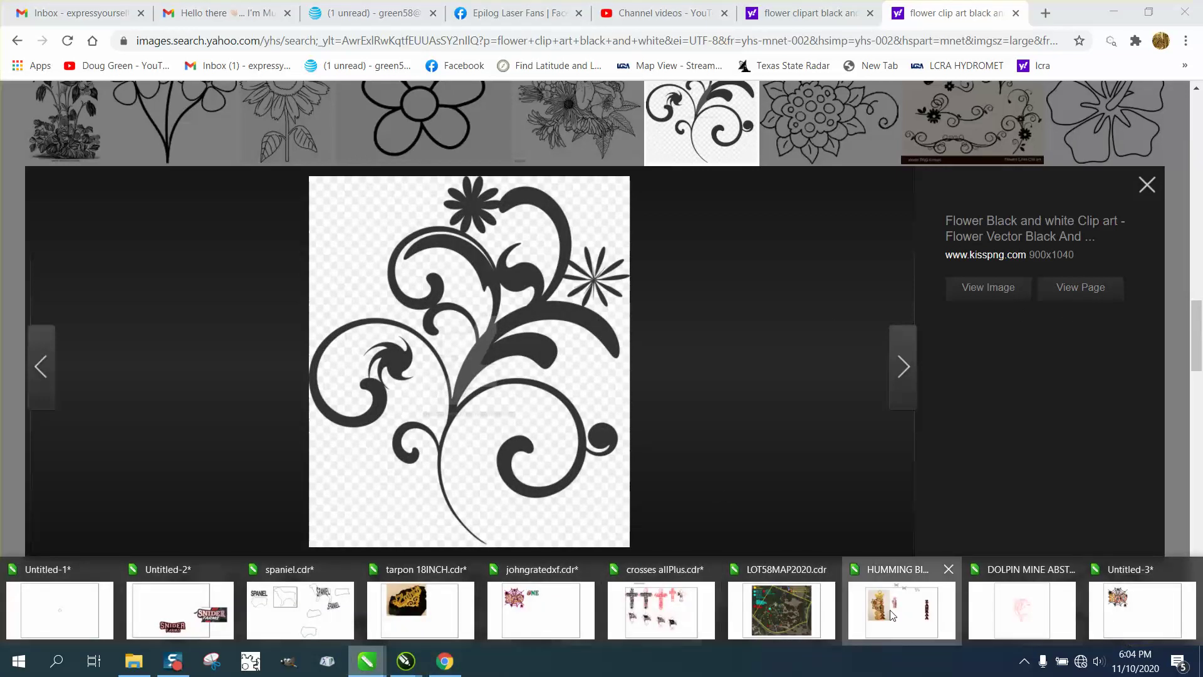
{"action": "left_click", "coordinate": [865, 617]}
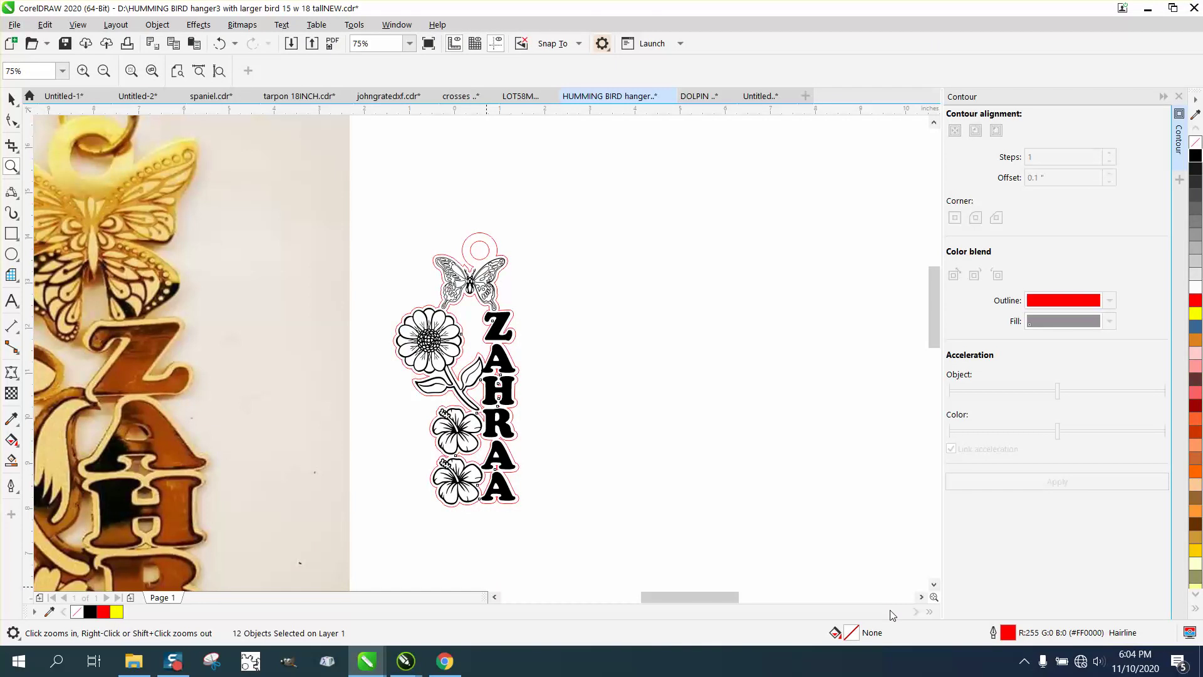